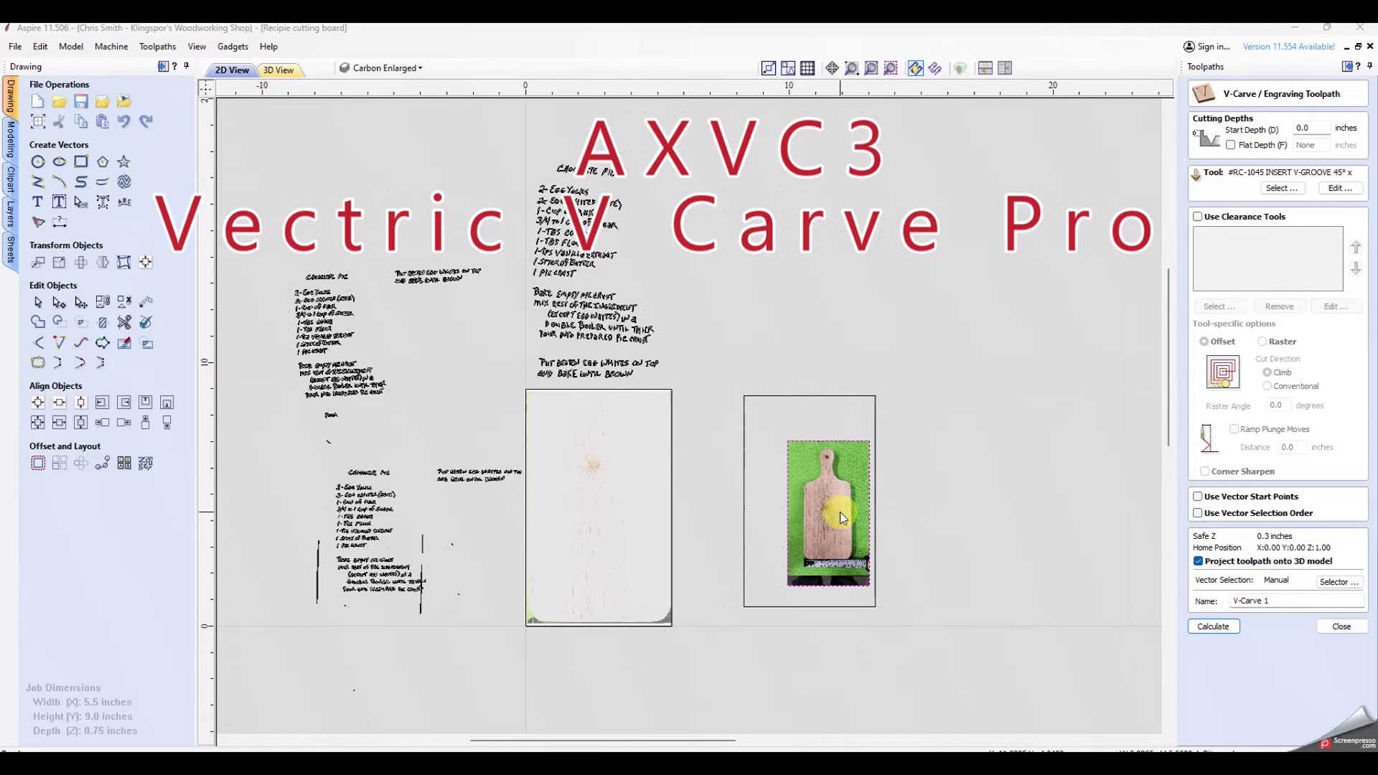
# Select the cutting-board photo and zoom around it
pyautogui.click(837, 540)
pyautogui.scroll(1, 837, 542)
pyautogui.scroll(3, 837, 543)
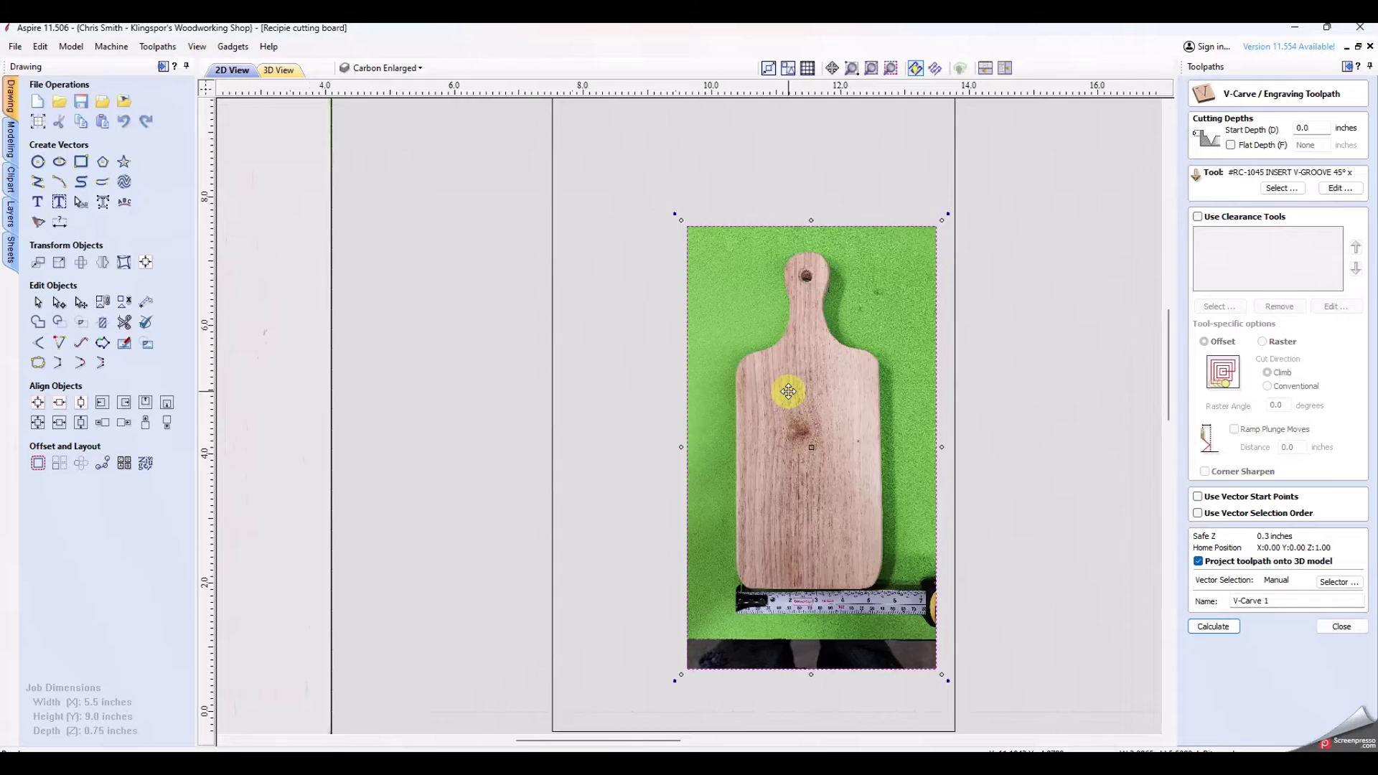
pyautogui.scroll(-4, 784, 390)
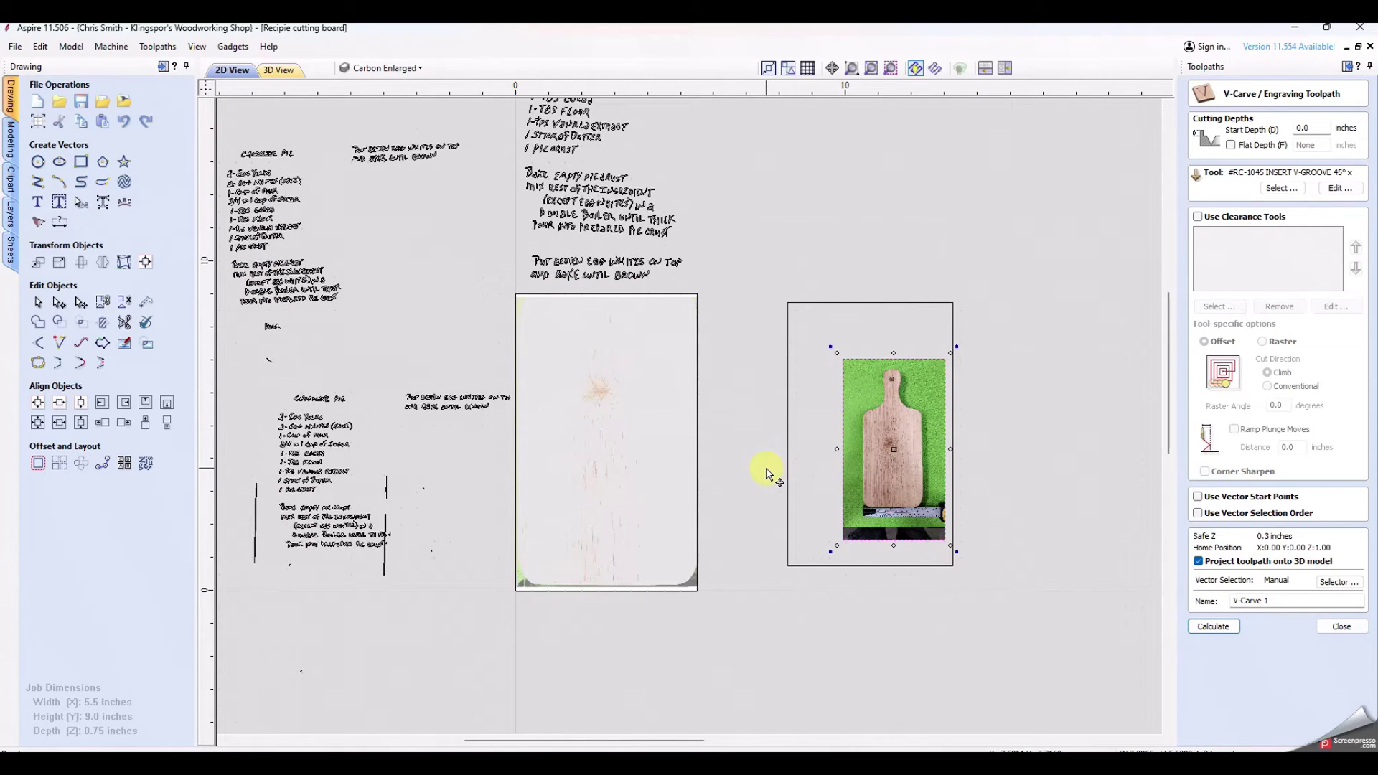
pyautogui.scroll(3, 935, 449)
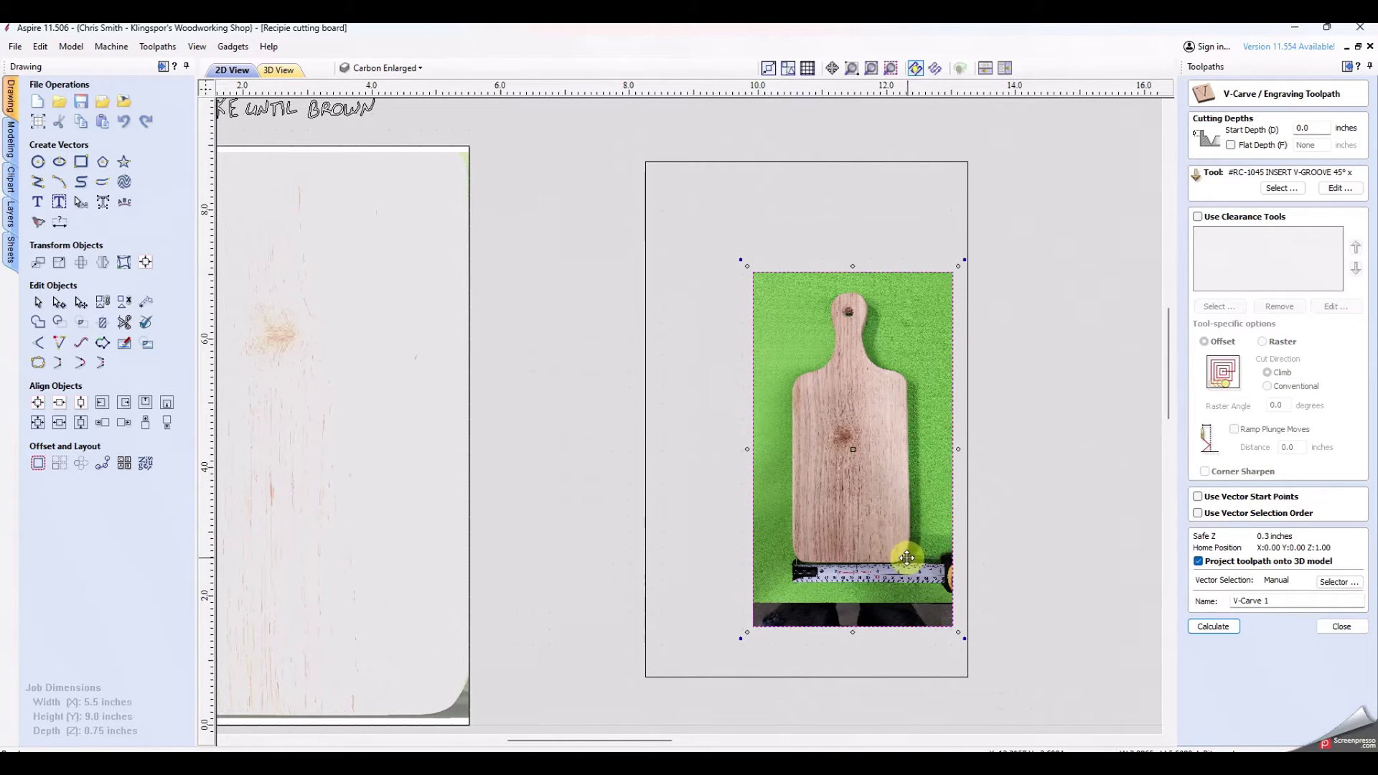
# Pan to the blank wood-grain board image and select it so it displays unfaded
pyautogui.moveTo(747, 456); pyautogui.dragTo(1030, 420, button='middle')
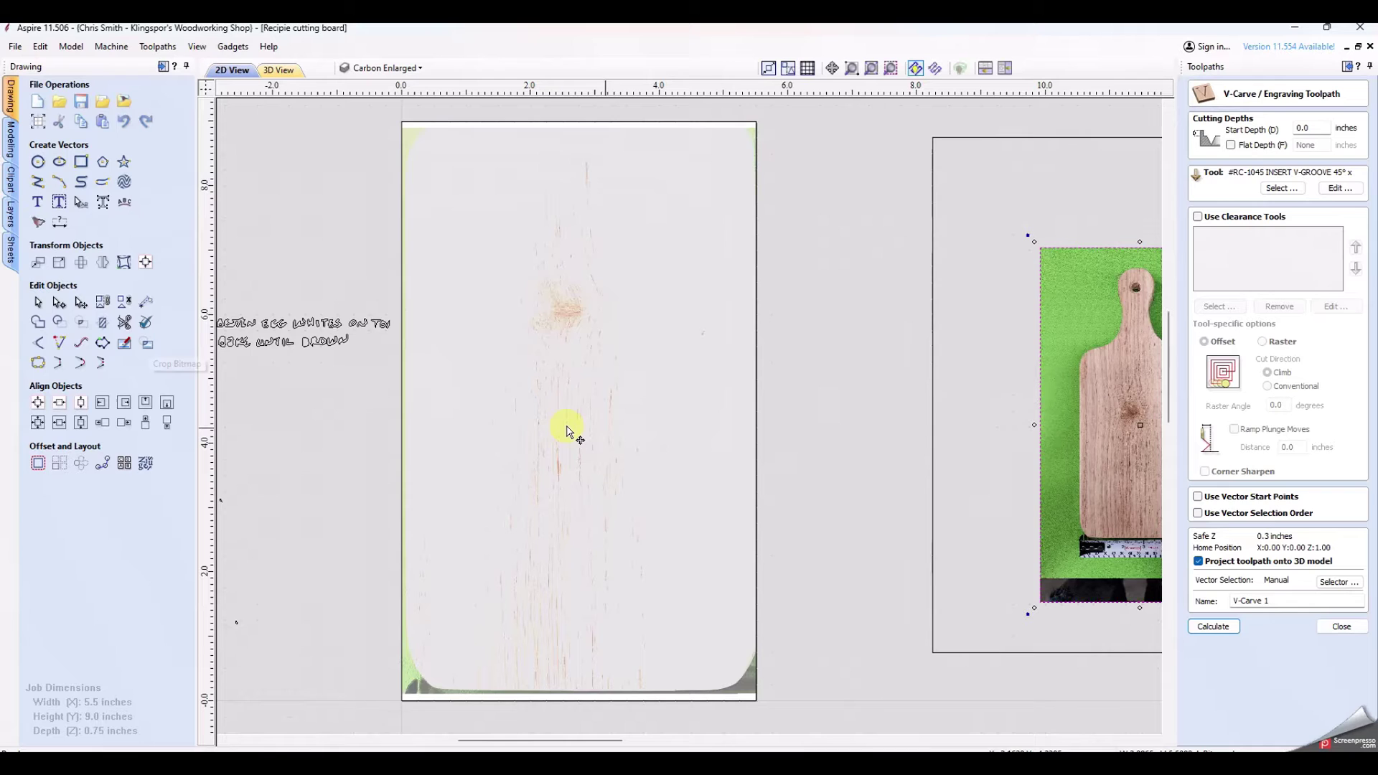
pyautogui.click(600, 425)
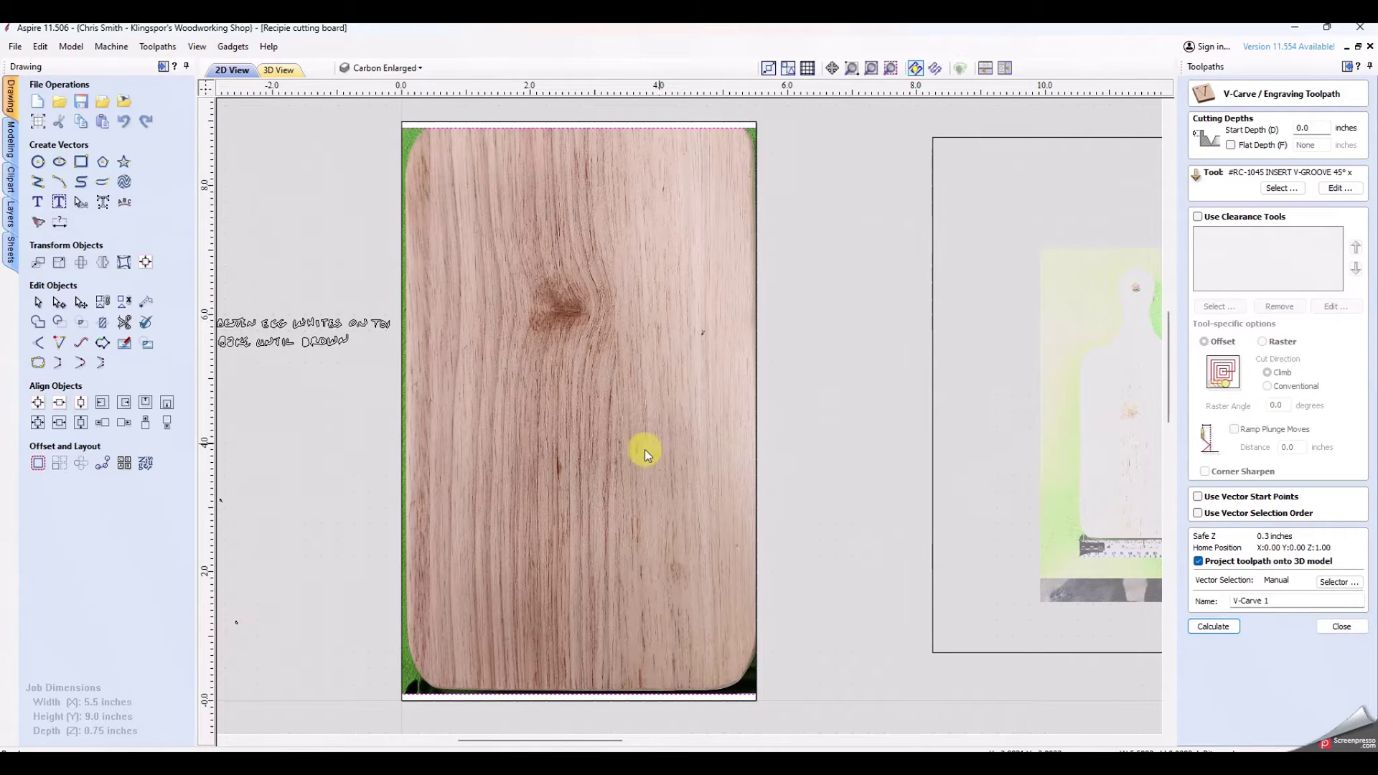
pyautogui.scroll(-1, 656, 455)
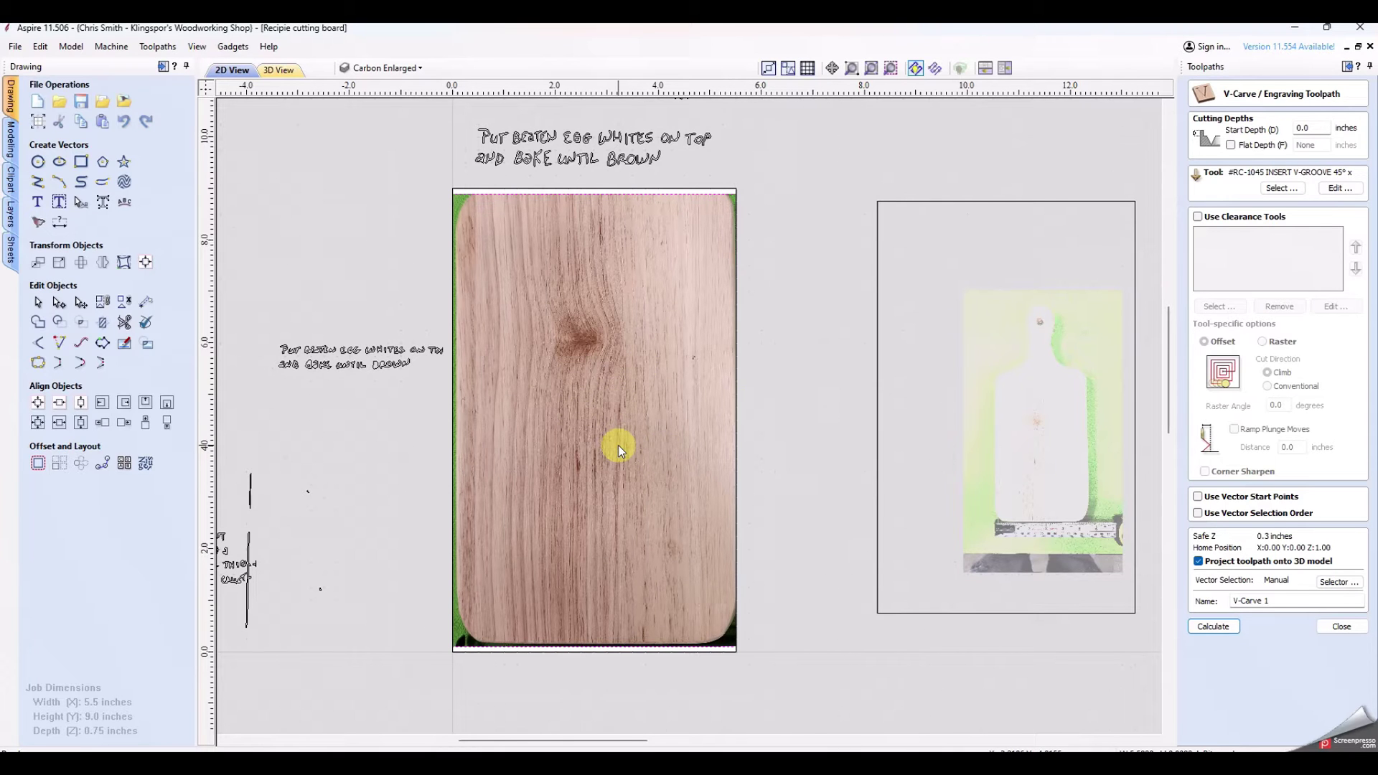
pyautogui.scroll(-3, 627, 445)
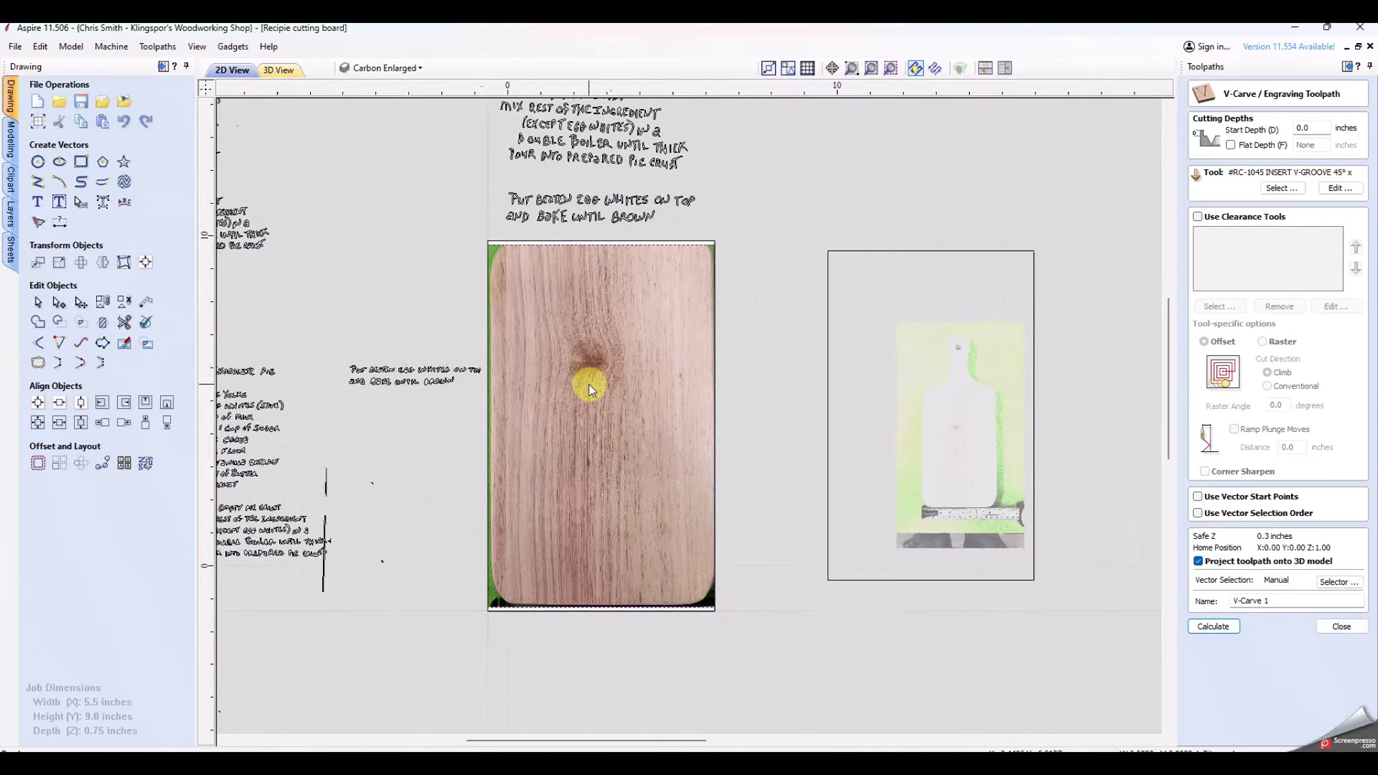
# Hide the Bitmap Layer holding the board images
pyautogui.click(421, 68)
pyautogui.click(364, 91)
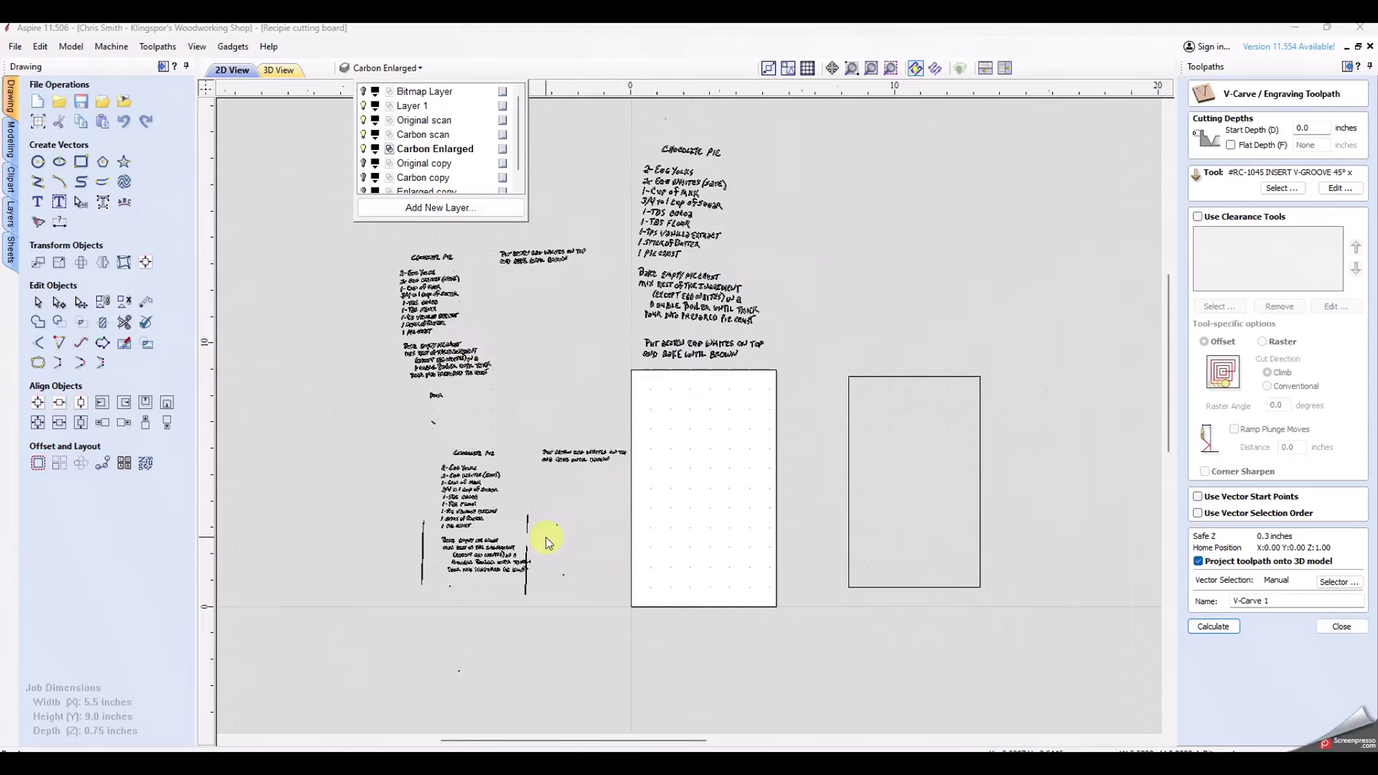
pyautogui.scroll(3, 547, 540)
pyautogui.moveTo(420, 548); pyautogui.dragTo(714, 501, button='middle')
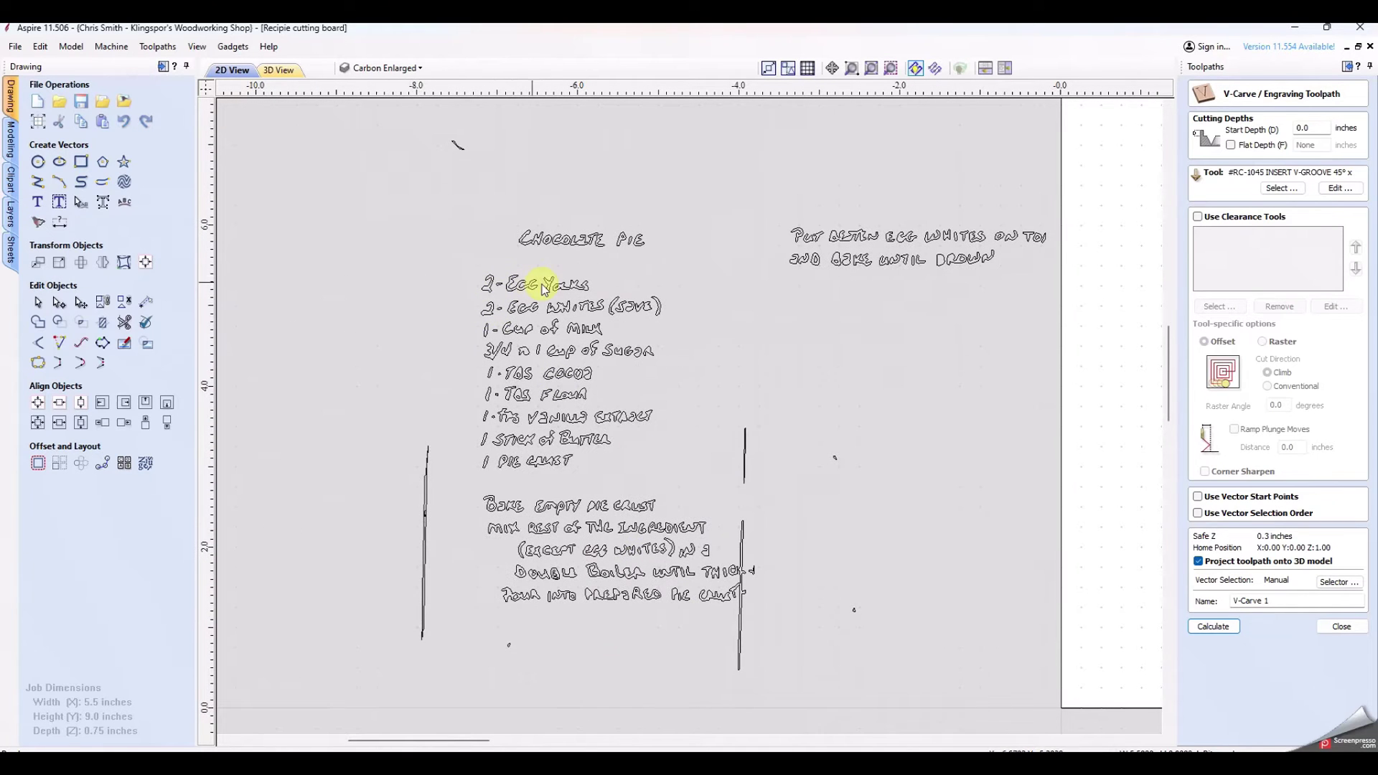
# Make Original scan the active layer and pan back to the whole recipe
pyautogui.click(419, 68)
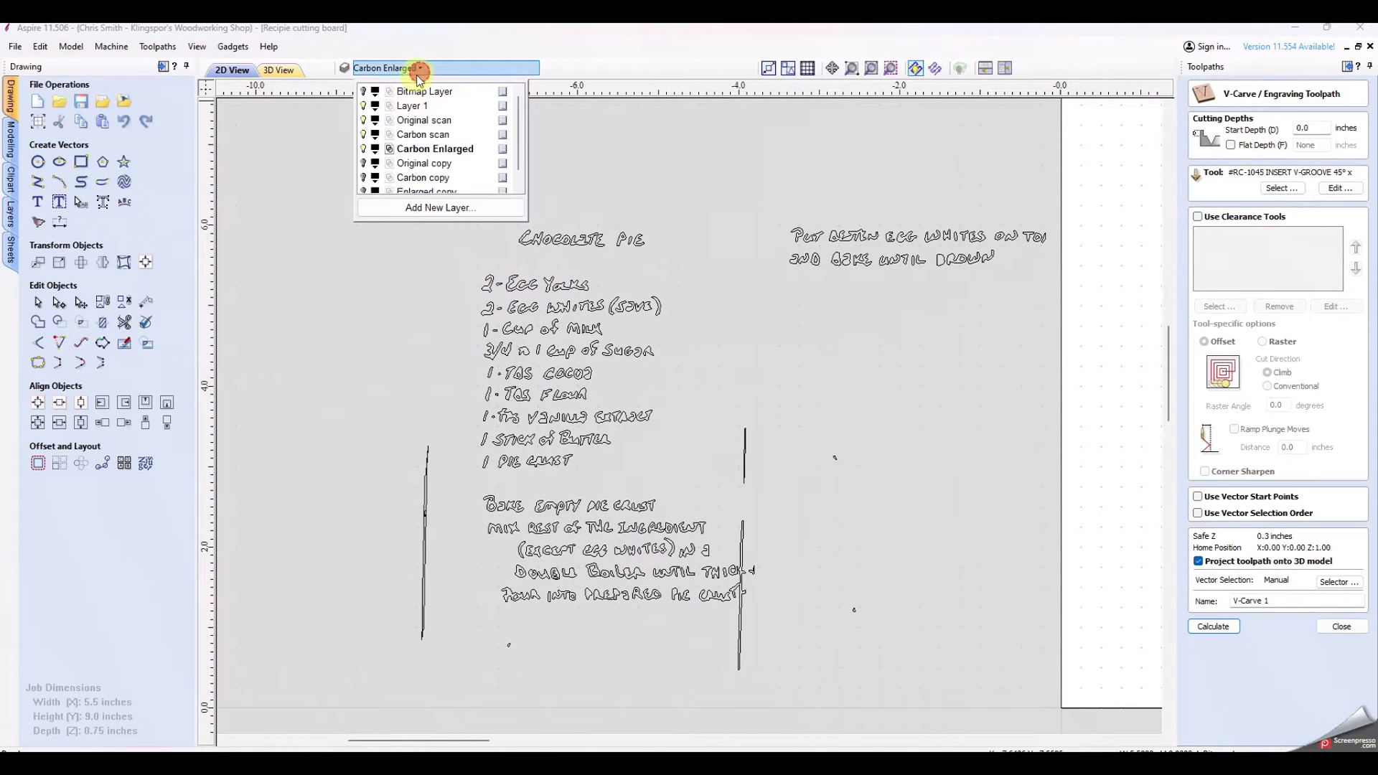
pyautogui.click(421, 121)
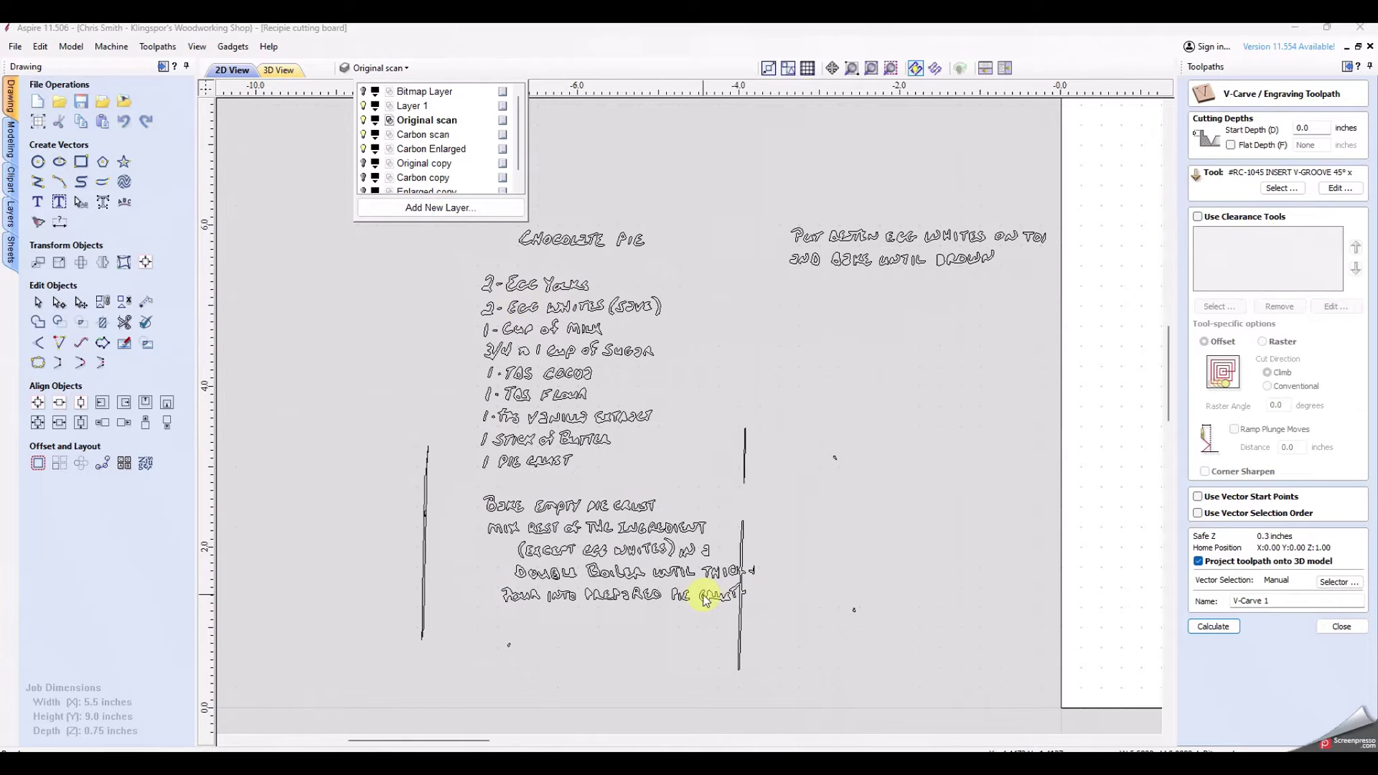
pyautogui.scroll(2, 595, 590)
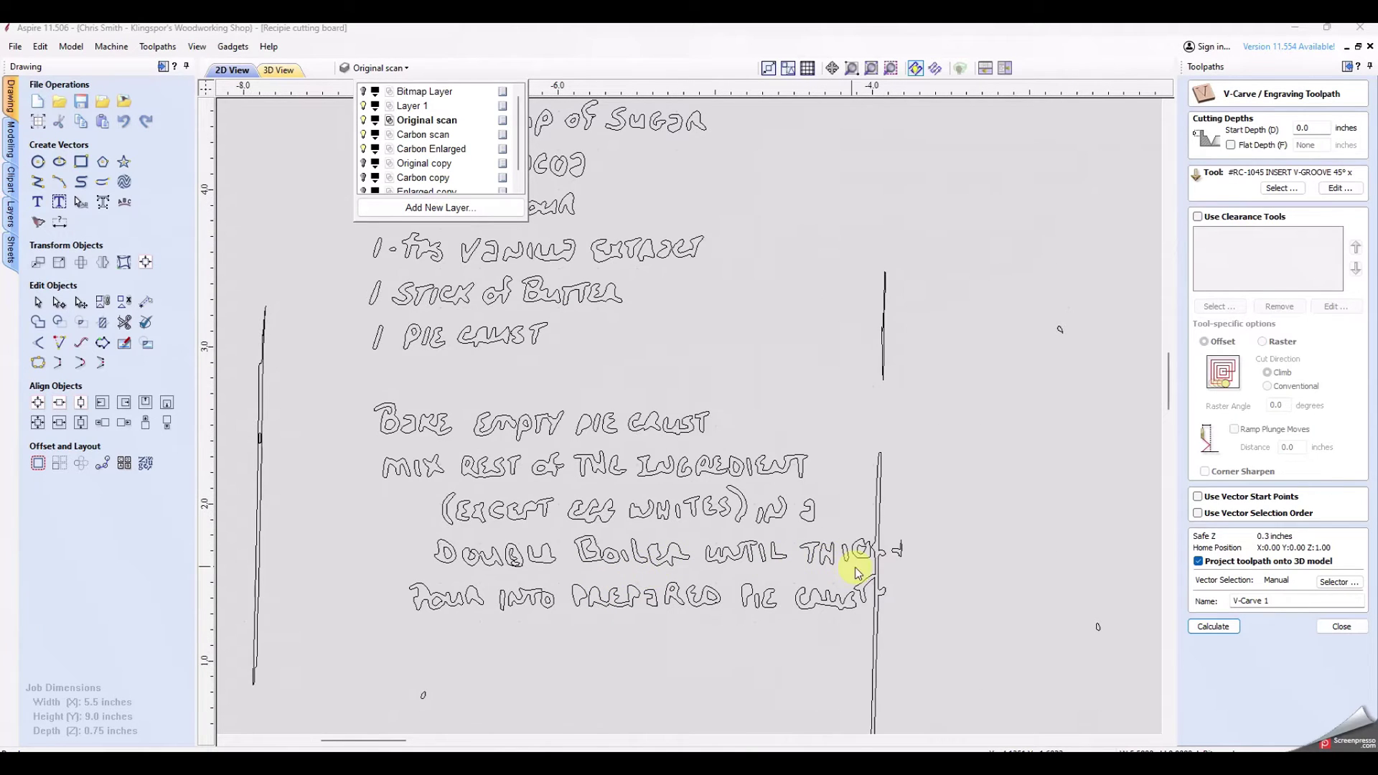
pyautogui.moveTo(857, 570); pyautogui.dragTo(701, 541, button='middle')
# Zoom in and out over the traced recipe copies and pan to the lower copy
pyautogui.scroll(-2, 633, 552)
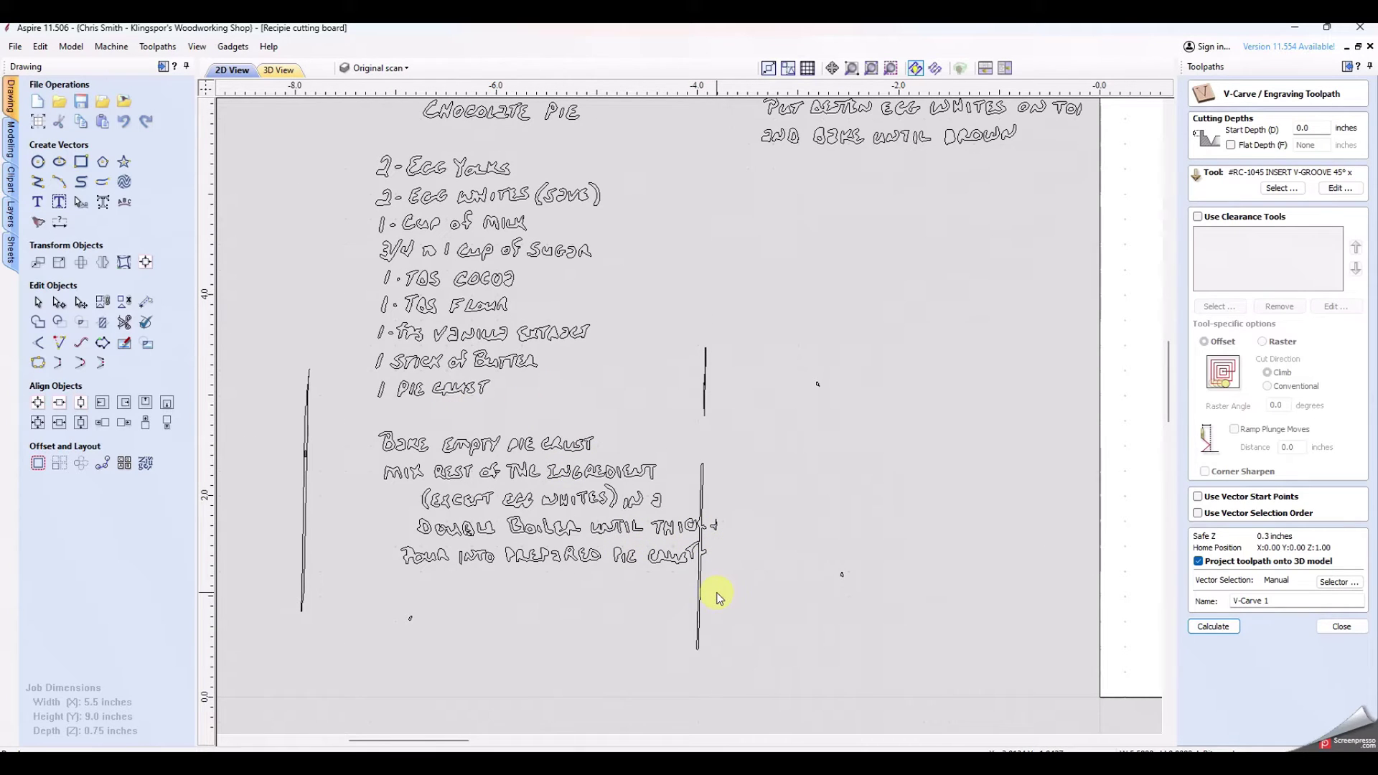
pyautogui.scroll(-2, 719, 598)
pyautogui.scroll(4, 704, 538)
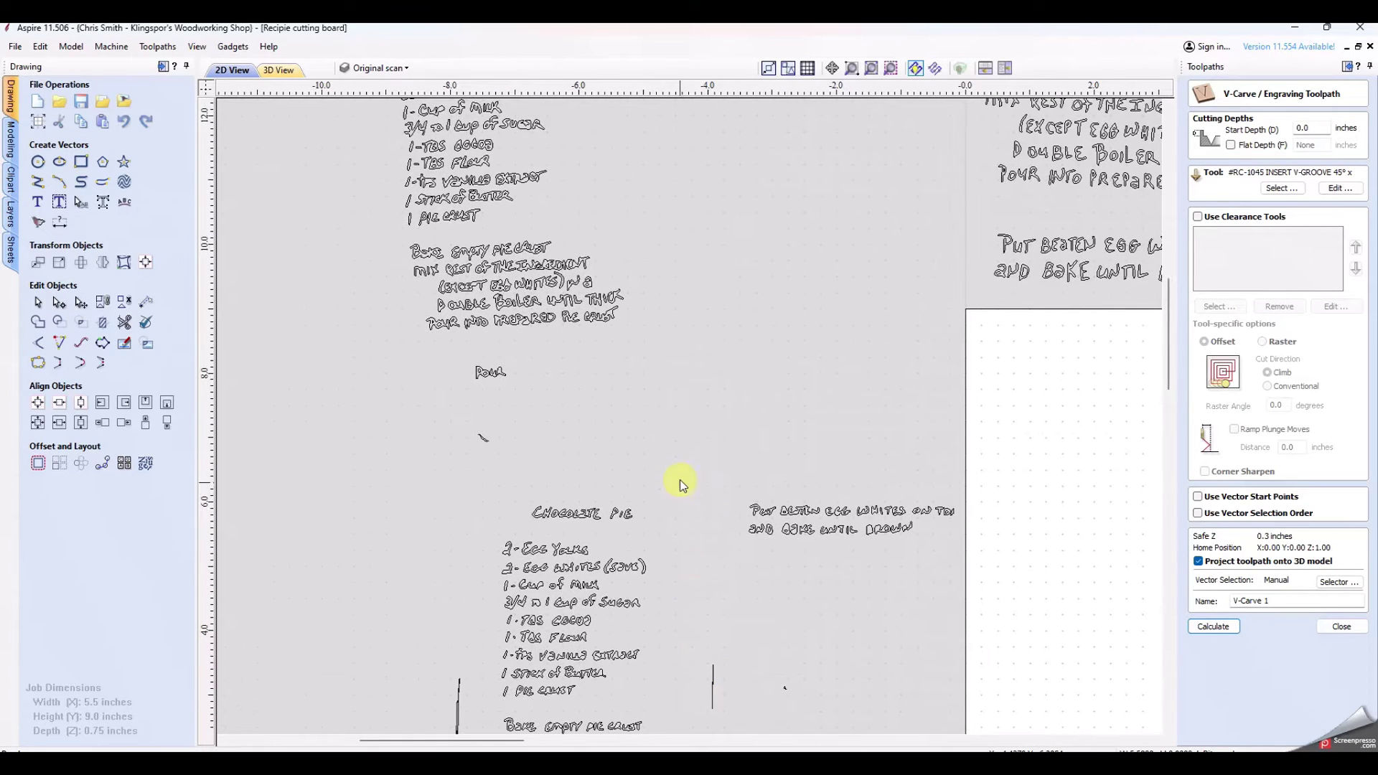
pyautogui.scroll(-1, 677, 661)
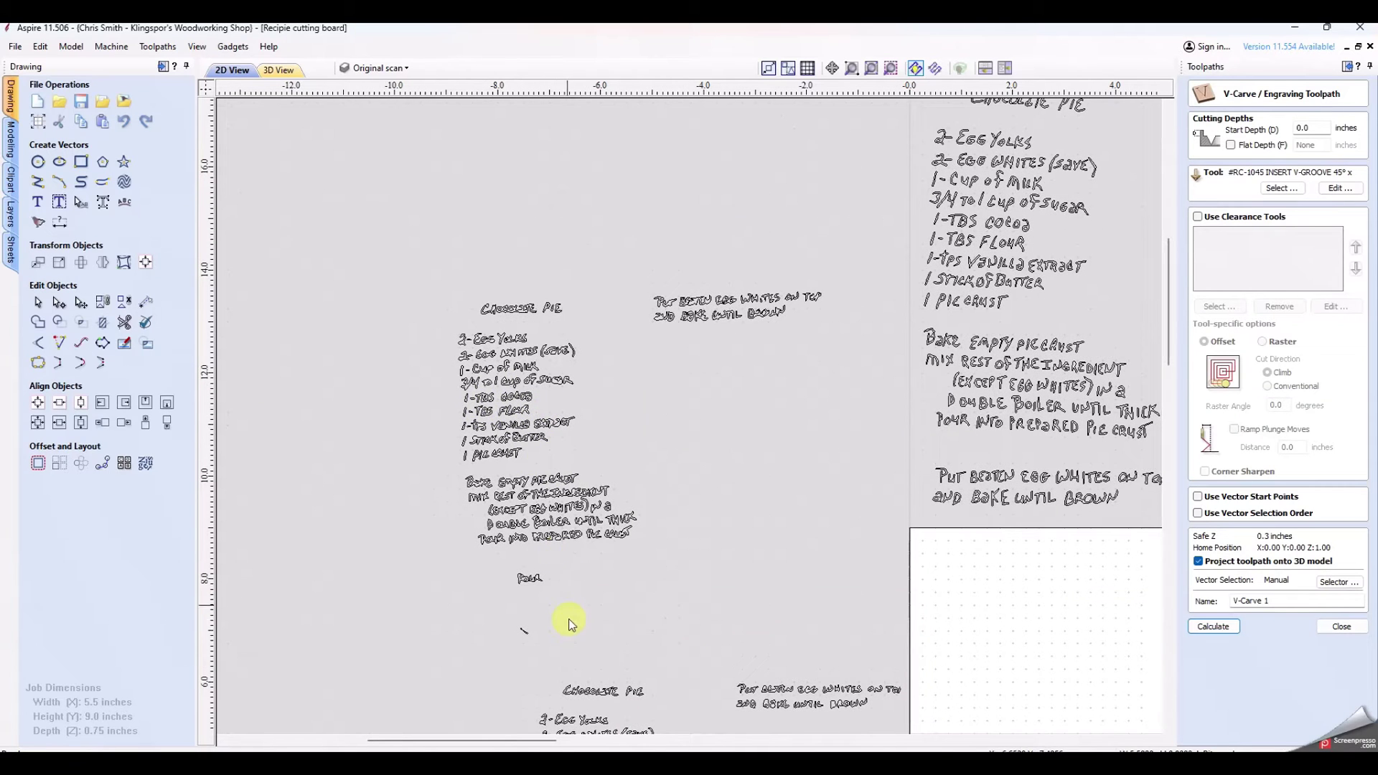
pyautogui.scroll(2, 512, 359)
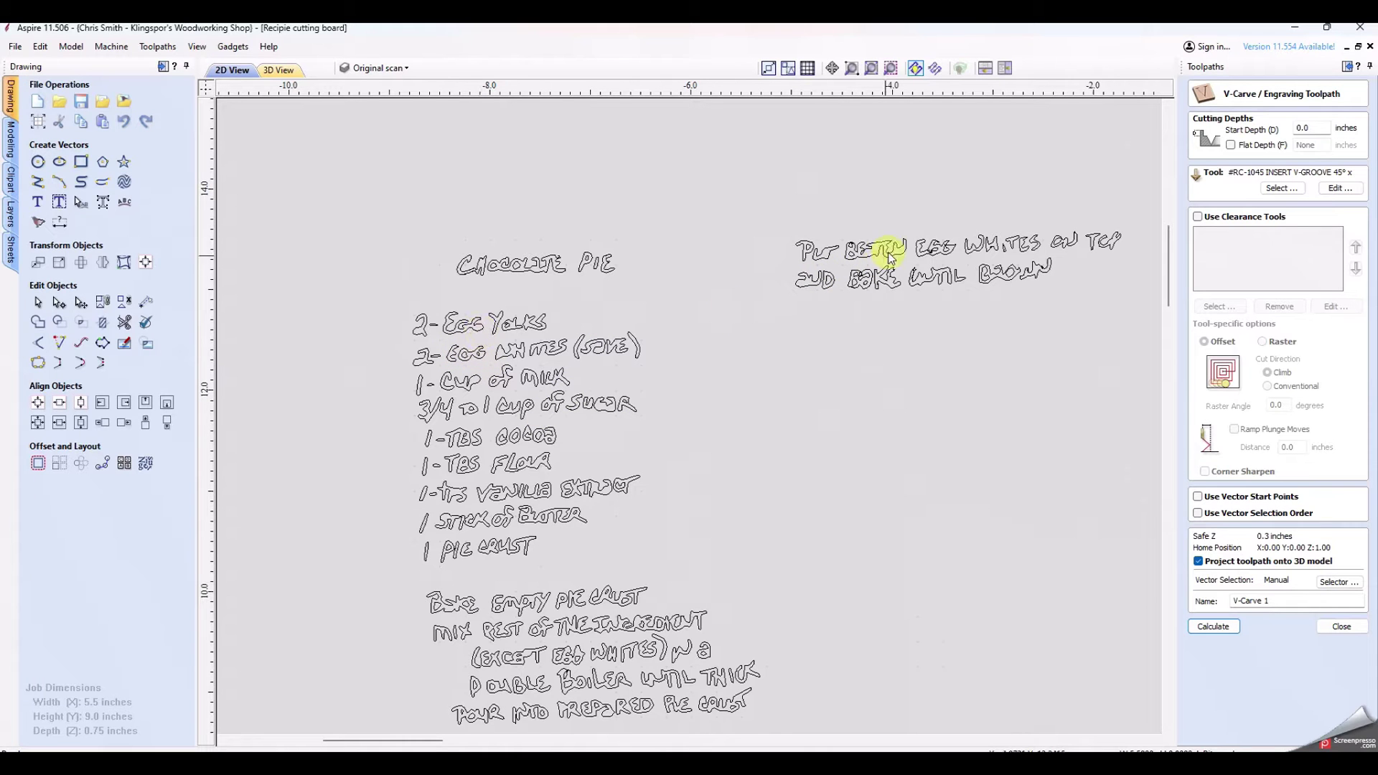
pyautogui.scroll(3, 826, 269)
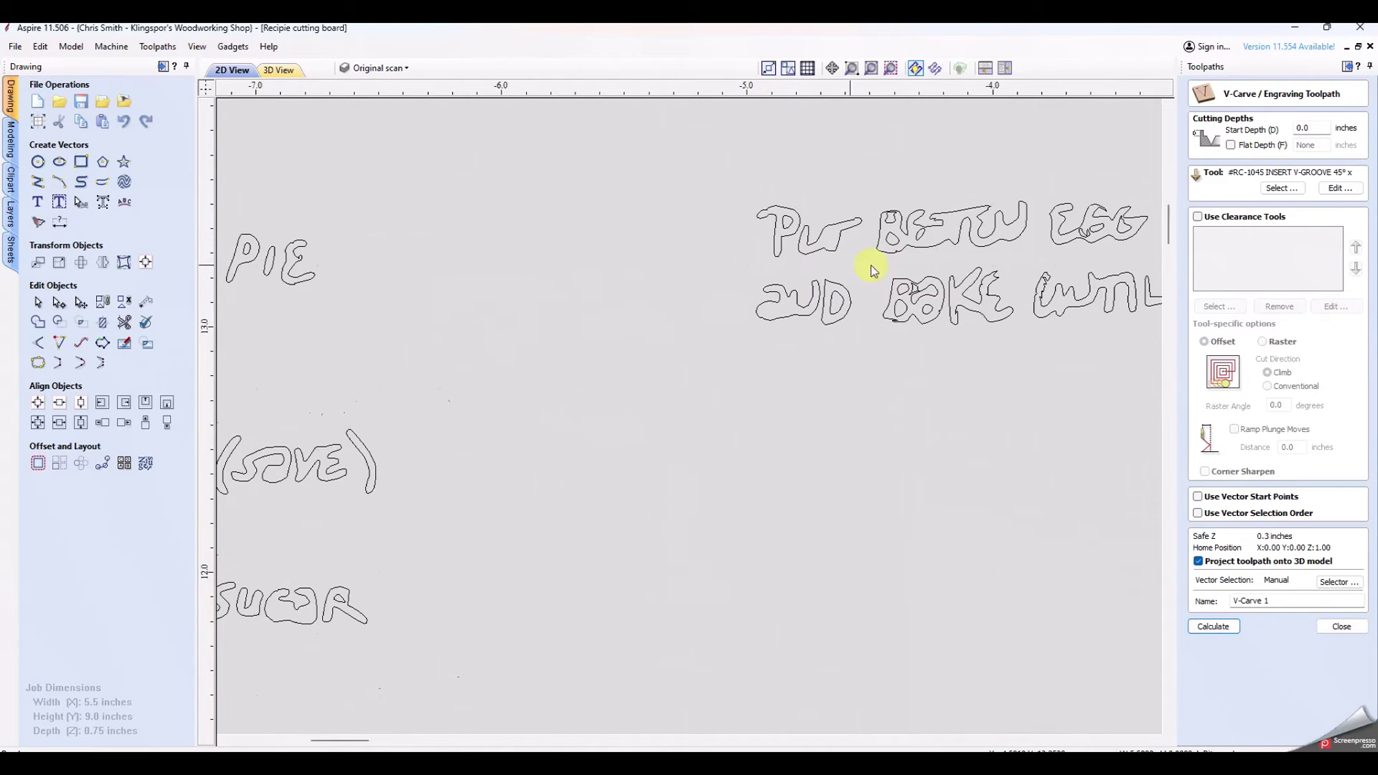
pyautogui.scroll(-3, 936, 245)
pyautogui.scroll(-2, 937, 245)
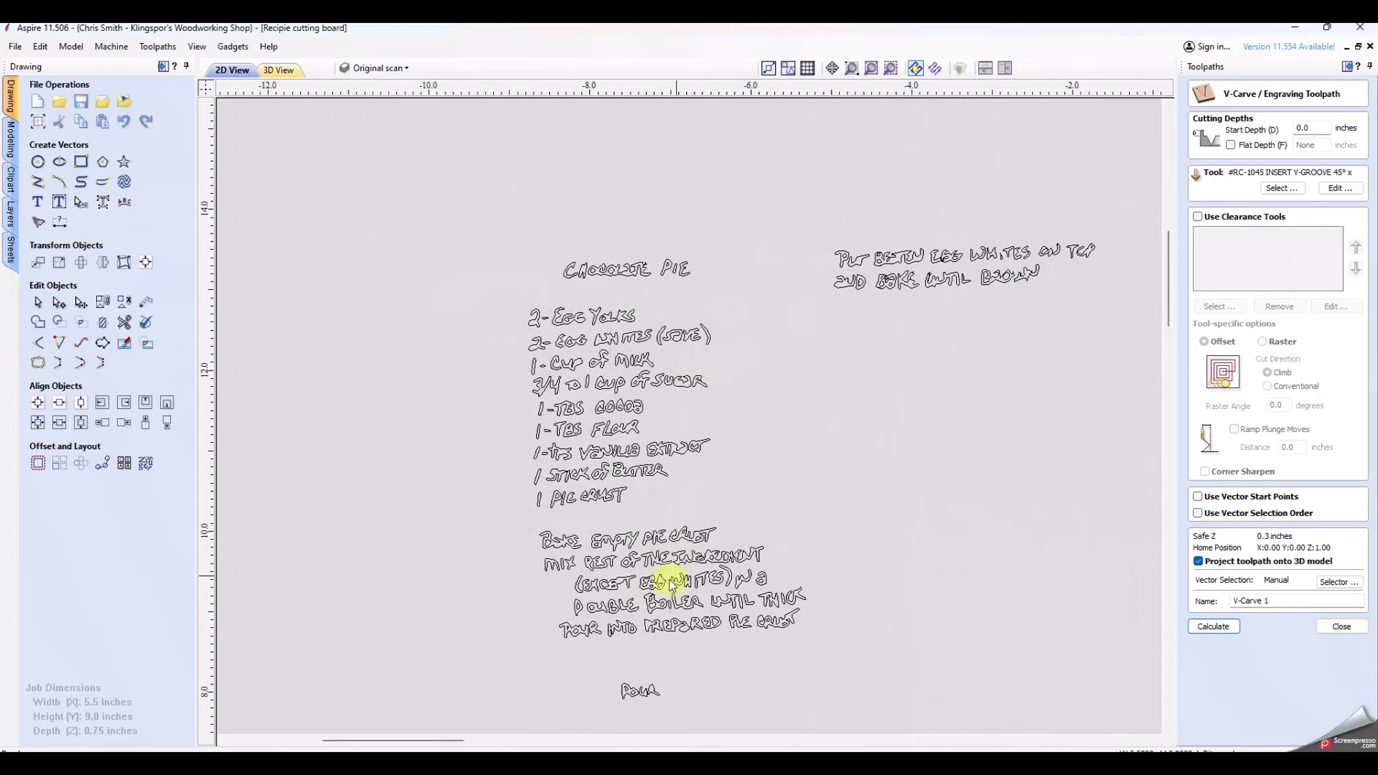
pyautogui.scroll(3, 632, 581)
pyautogui.scroll(1, 600, 575)
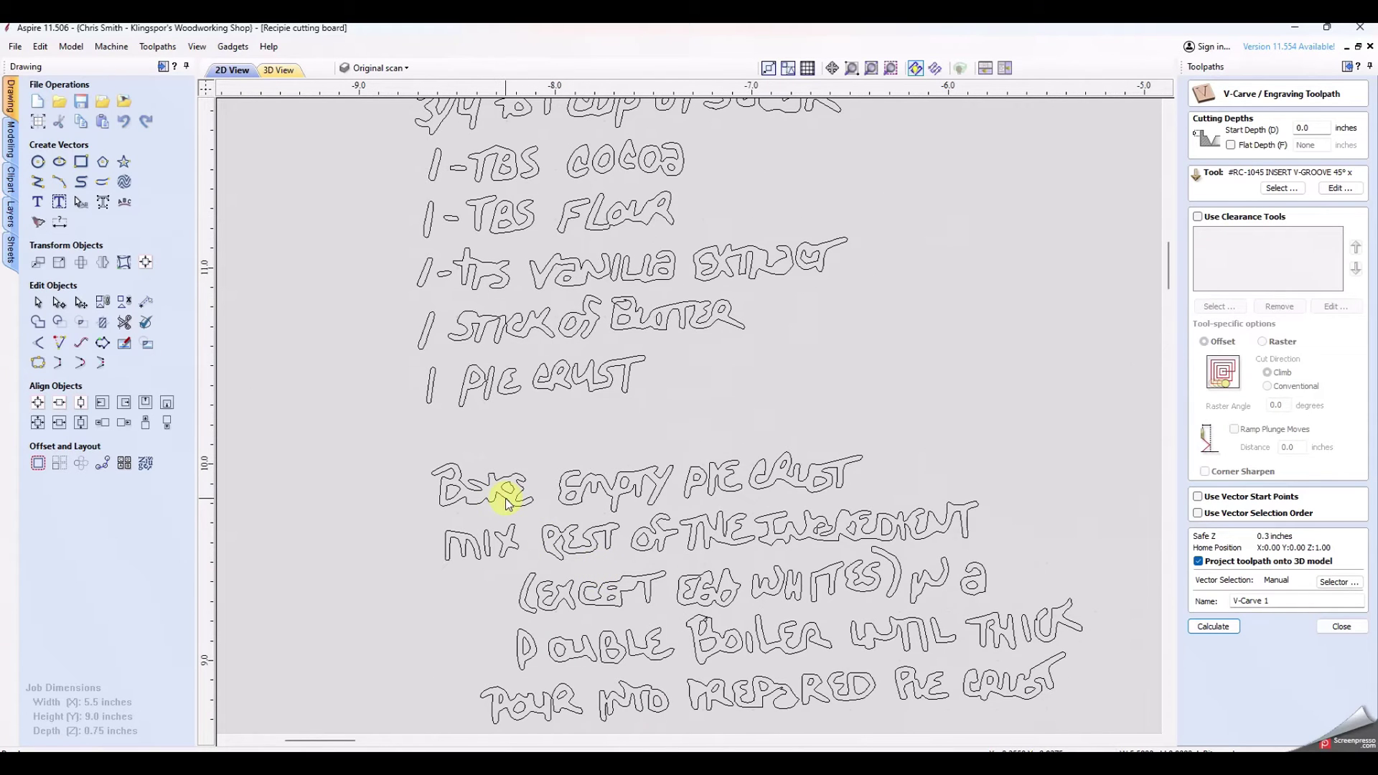
pyautogui.scroll(-3, 506, 502)
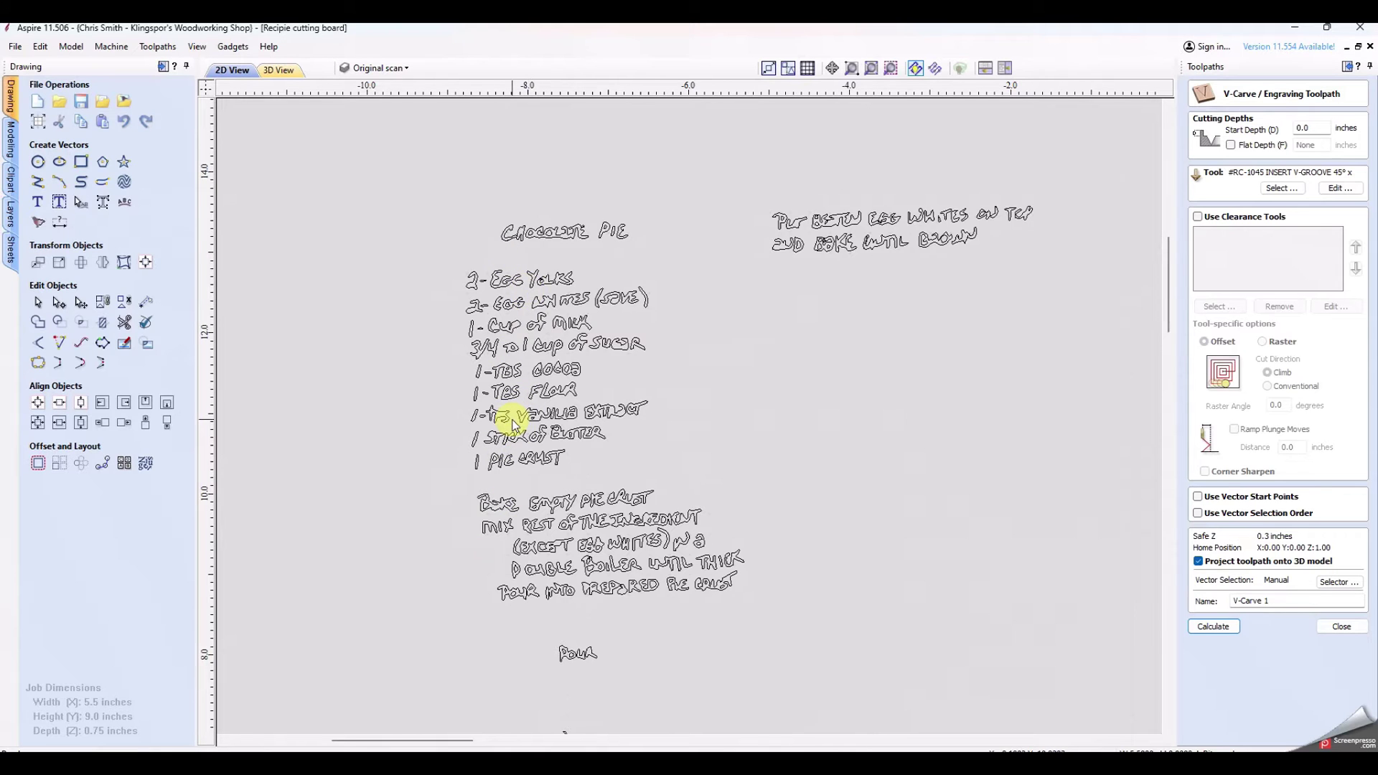
pyautogui.scroll(-1, 515, 430)
pyautogui.scroll(-1, 550, 444)
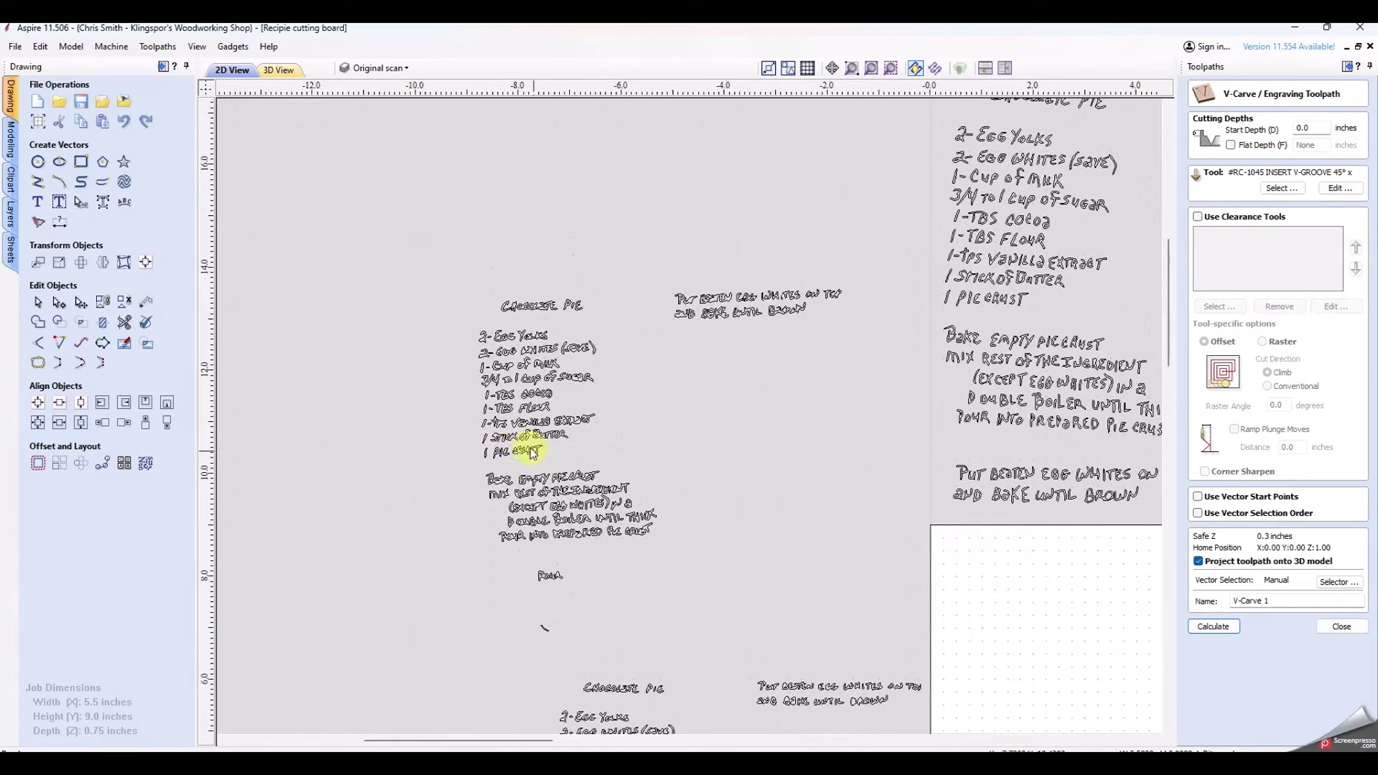
pyautogui.moveTo(626, 725); pyautogui.dragTo(552, 514, button='middle')
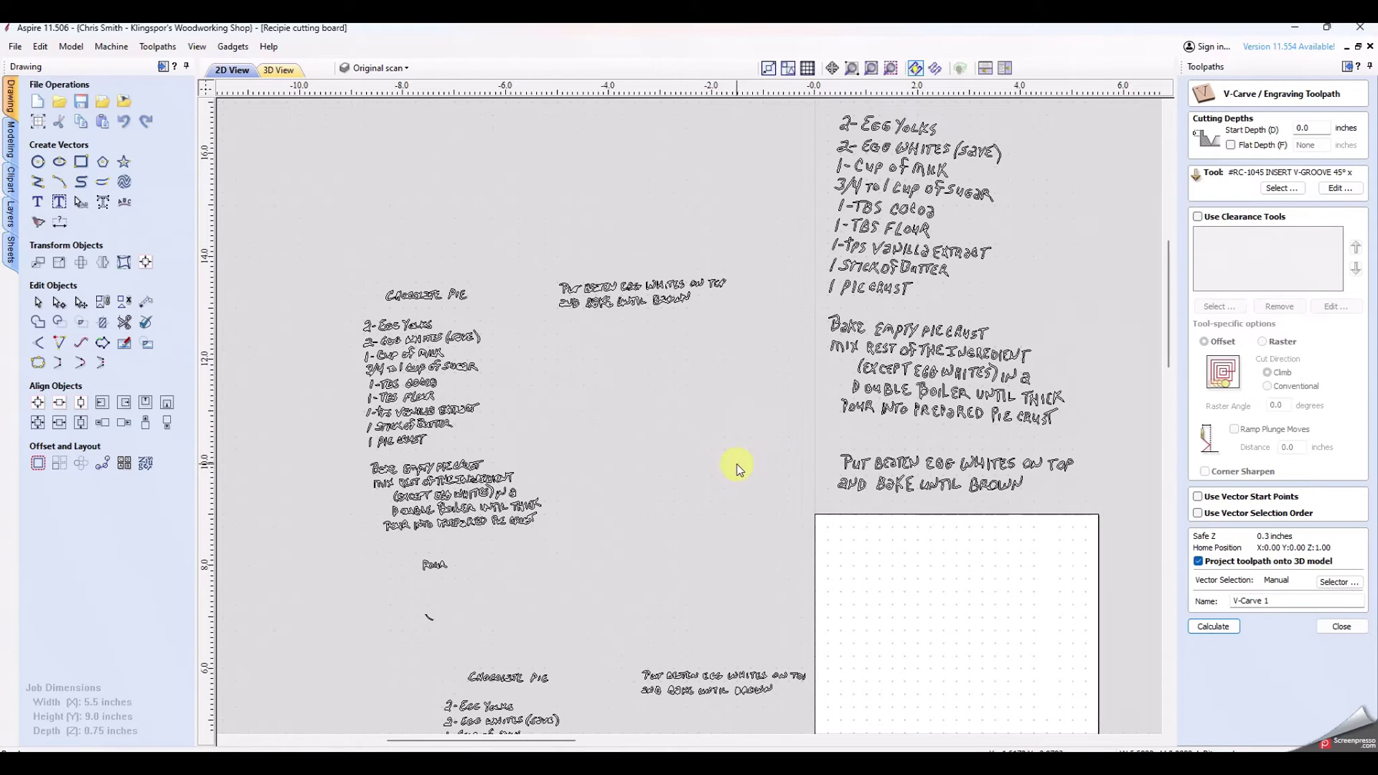
# Pan down the large recipe tracing to the 'Put beaten egg whites' line and zoom in on BEATEN
pyautogui.moveTo(740, 469); pyautogui.dragTo(540, 396, button='middle')
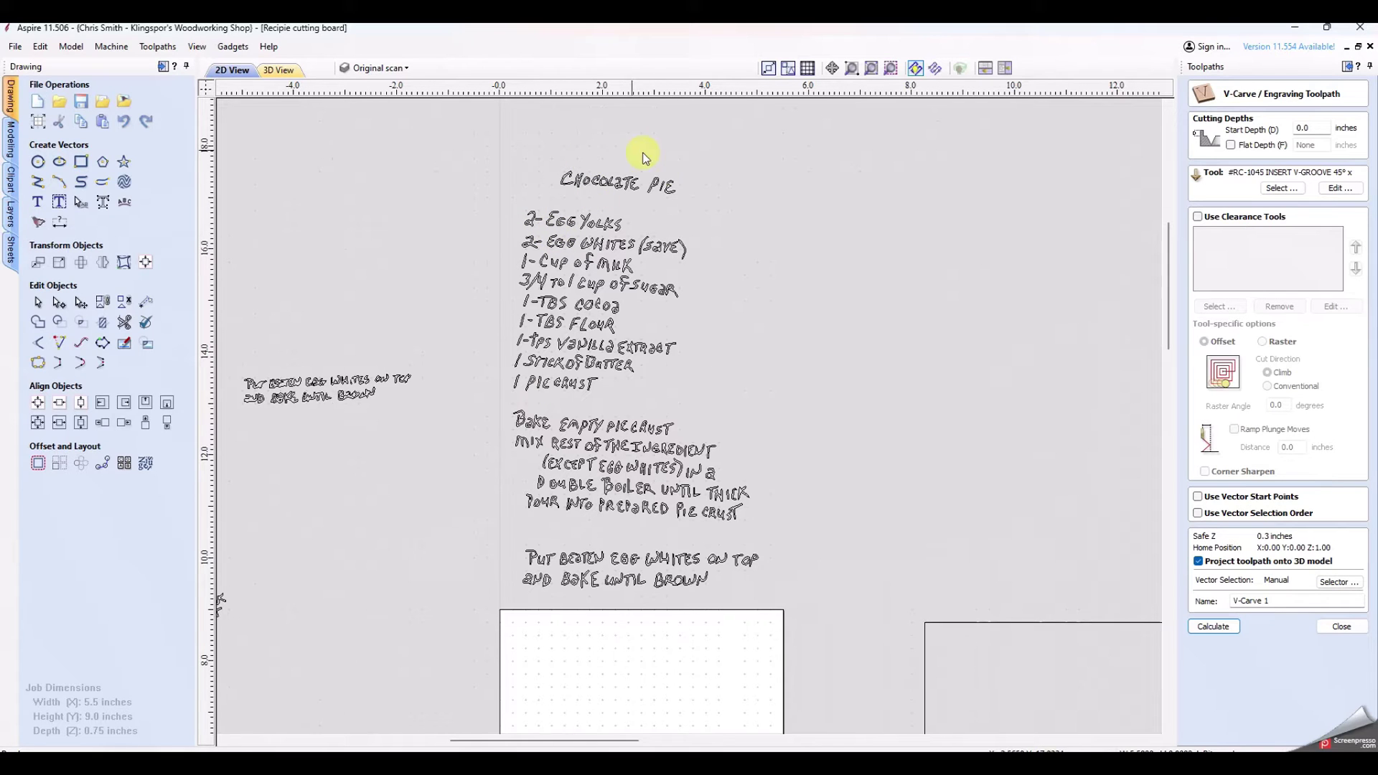
pyautogui.scroll(4, 571, 179)
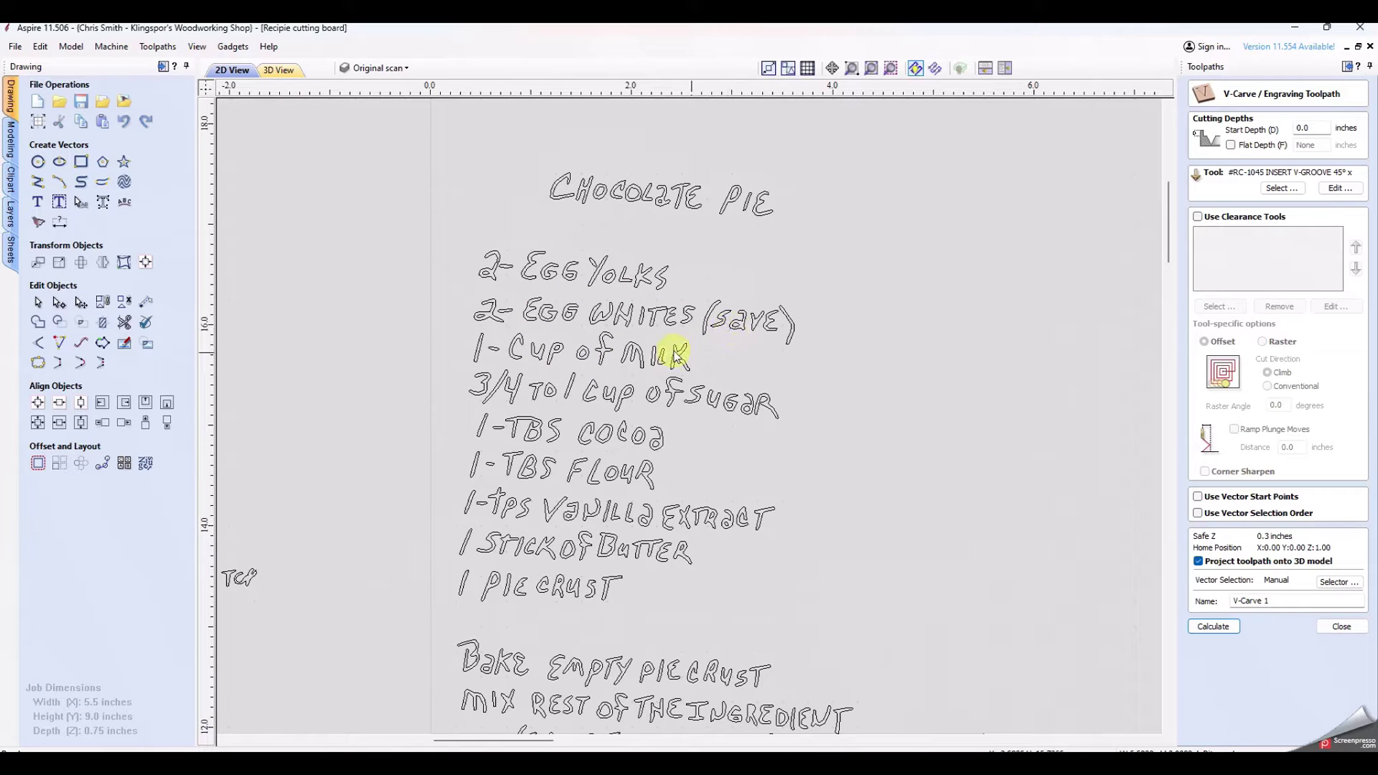
pyautogui.moveTo(600, 431); pyautogui.dragTo(600, 265, button='middle')
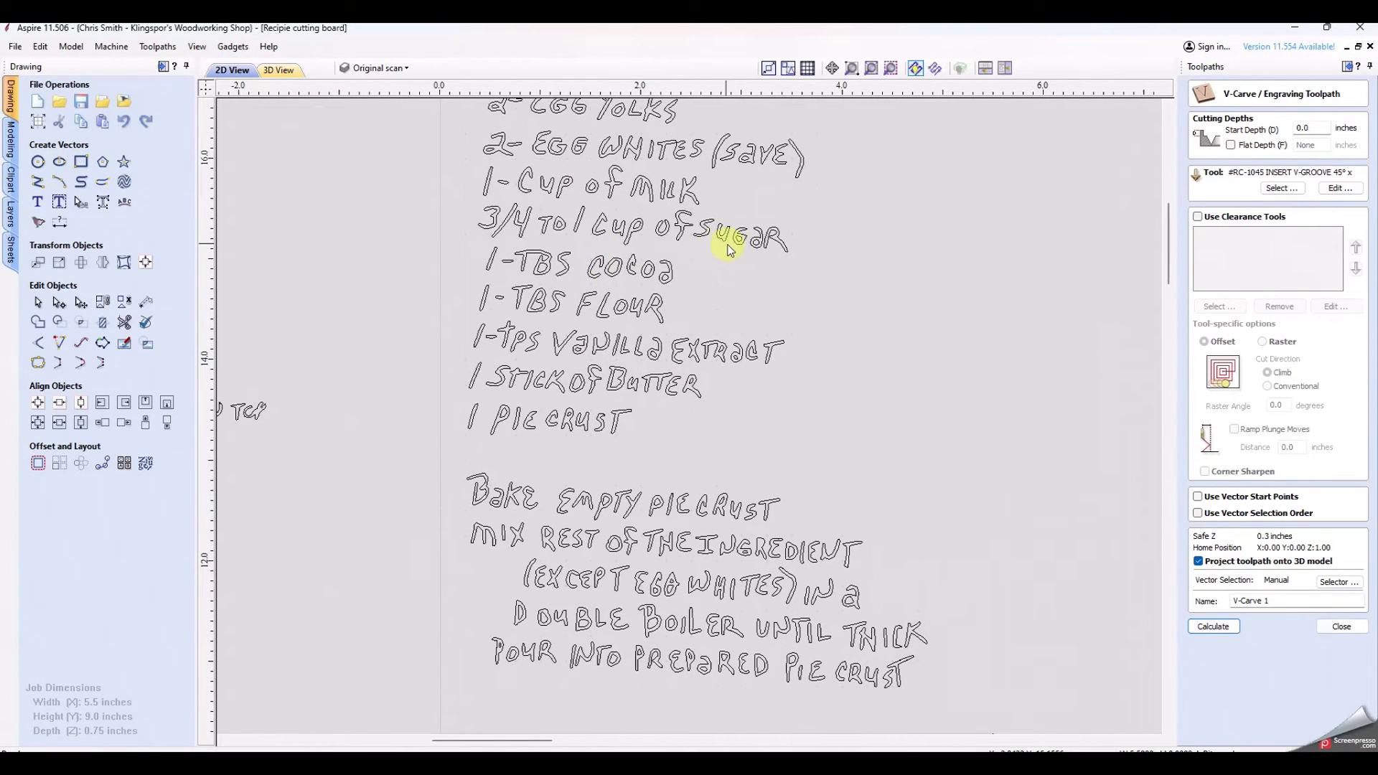
pyautogui.moveTo(671, 535); pyautogui.dragTo(658, 389, button='middle')
pyautogui.moveTo(723, 540); pyautogui.dragTo(673, 372, button='middle')
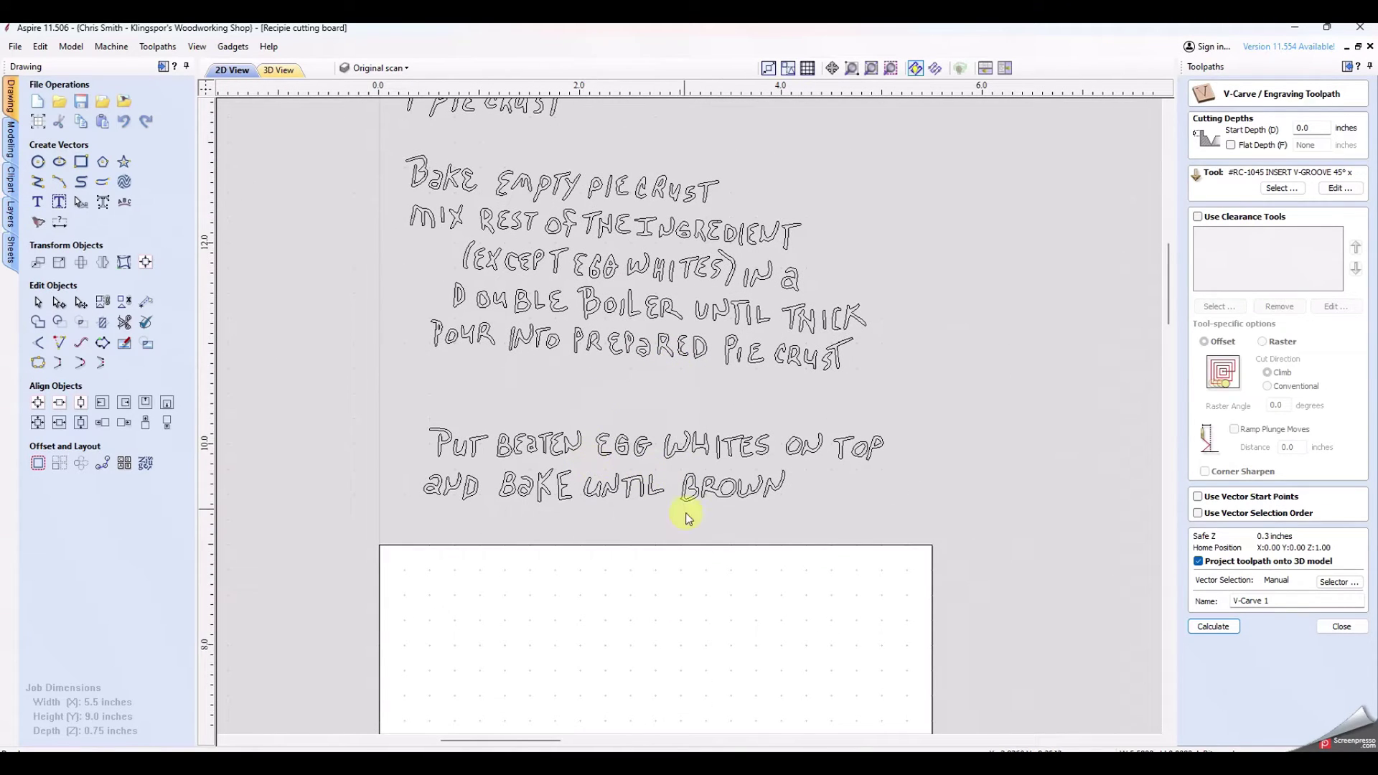
pyautogui.moveTo(655, 407); pyautogui.dragTo(625, 492, button='middle')
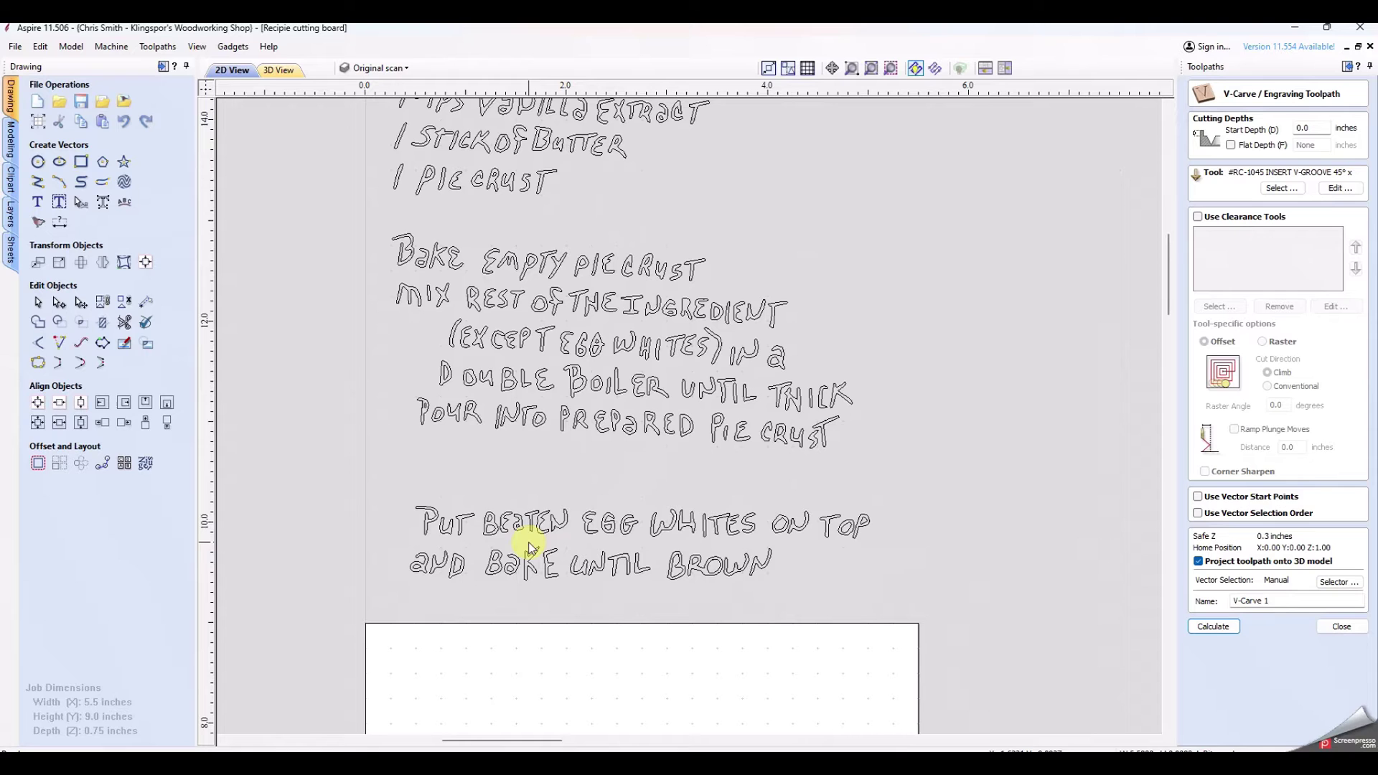
pyautogui.scroll(1, 523, 535)
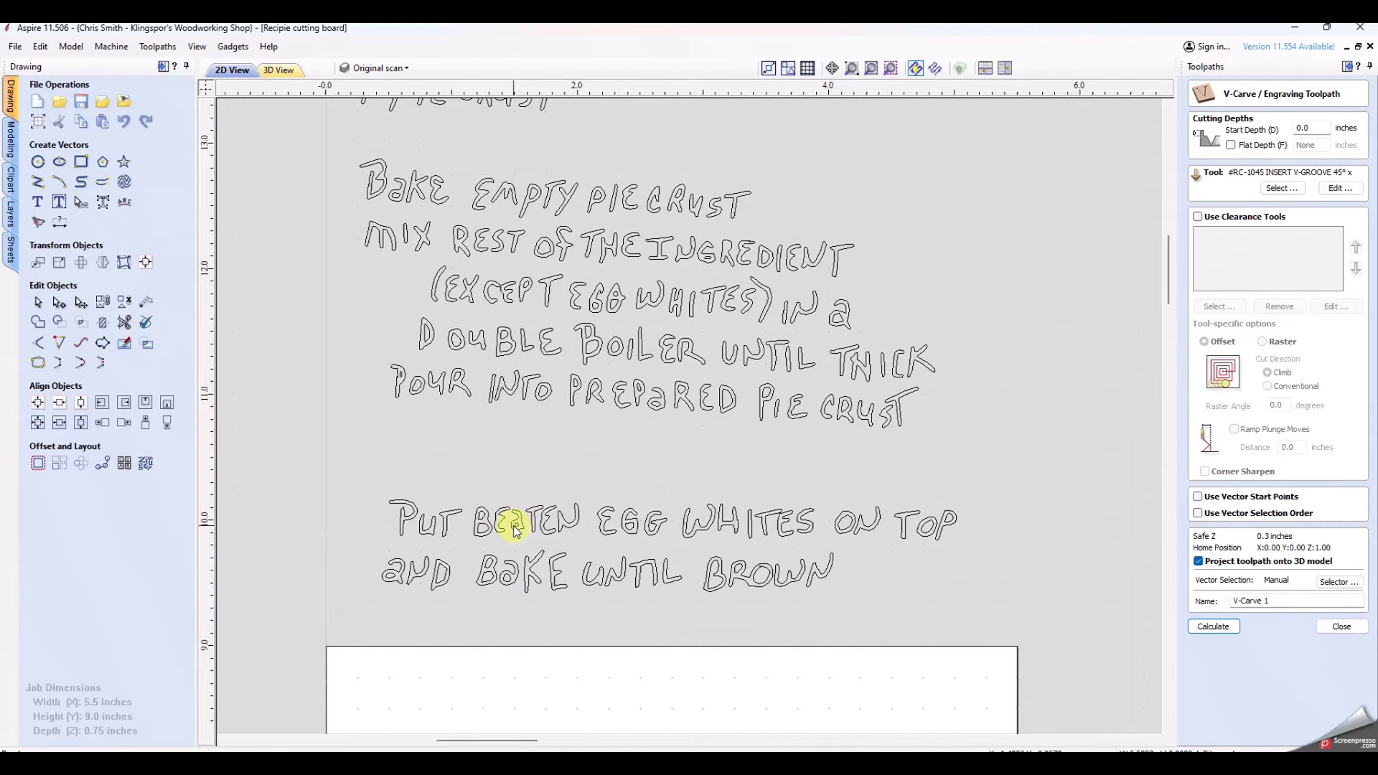
pyautogui.scroll(5, 516, 530)
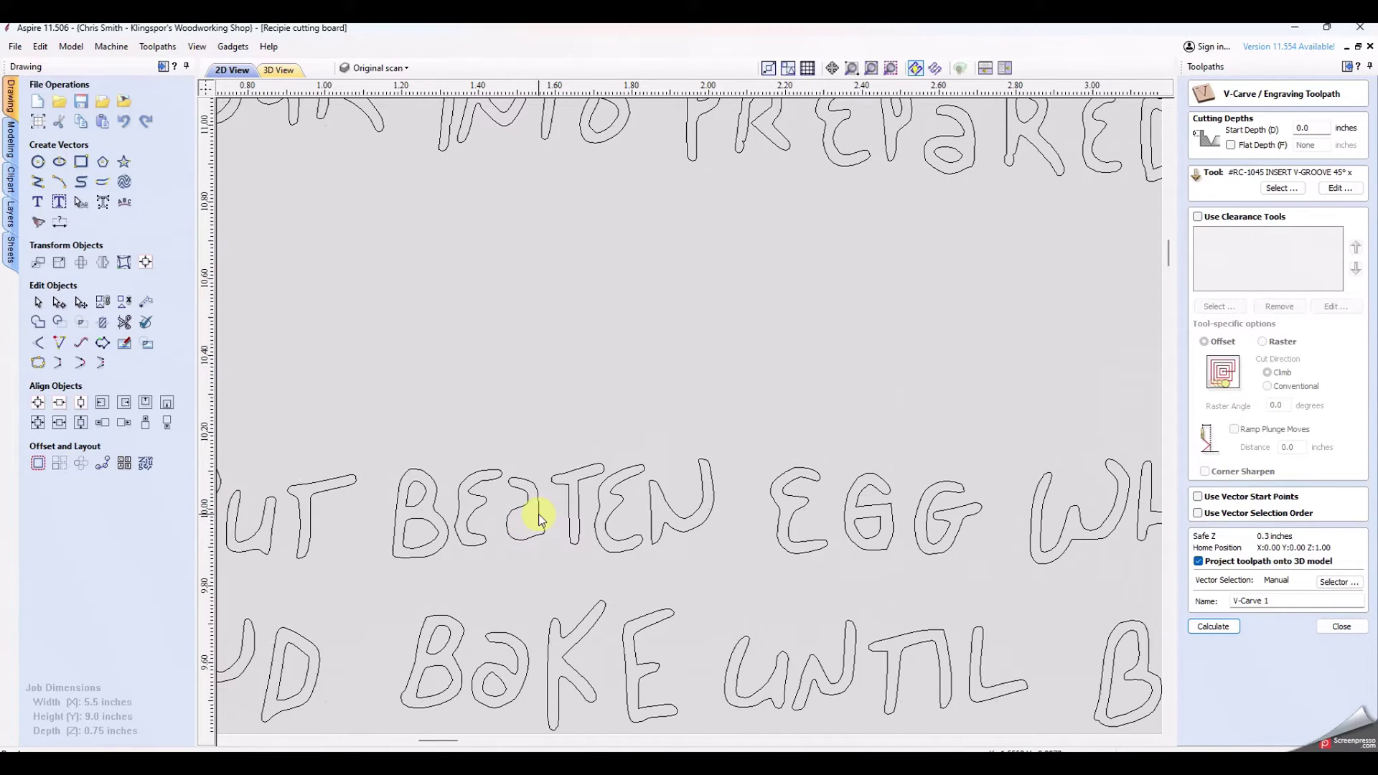
# Create a 0.03-inch inward offset of the 'a' in BEATEN
pyautogui.click(539, 517)
pyautogui.click(37, 463)
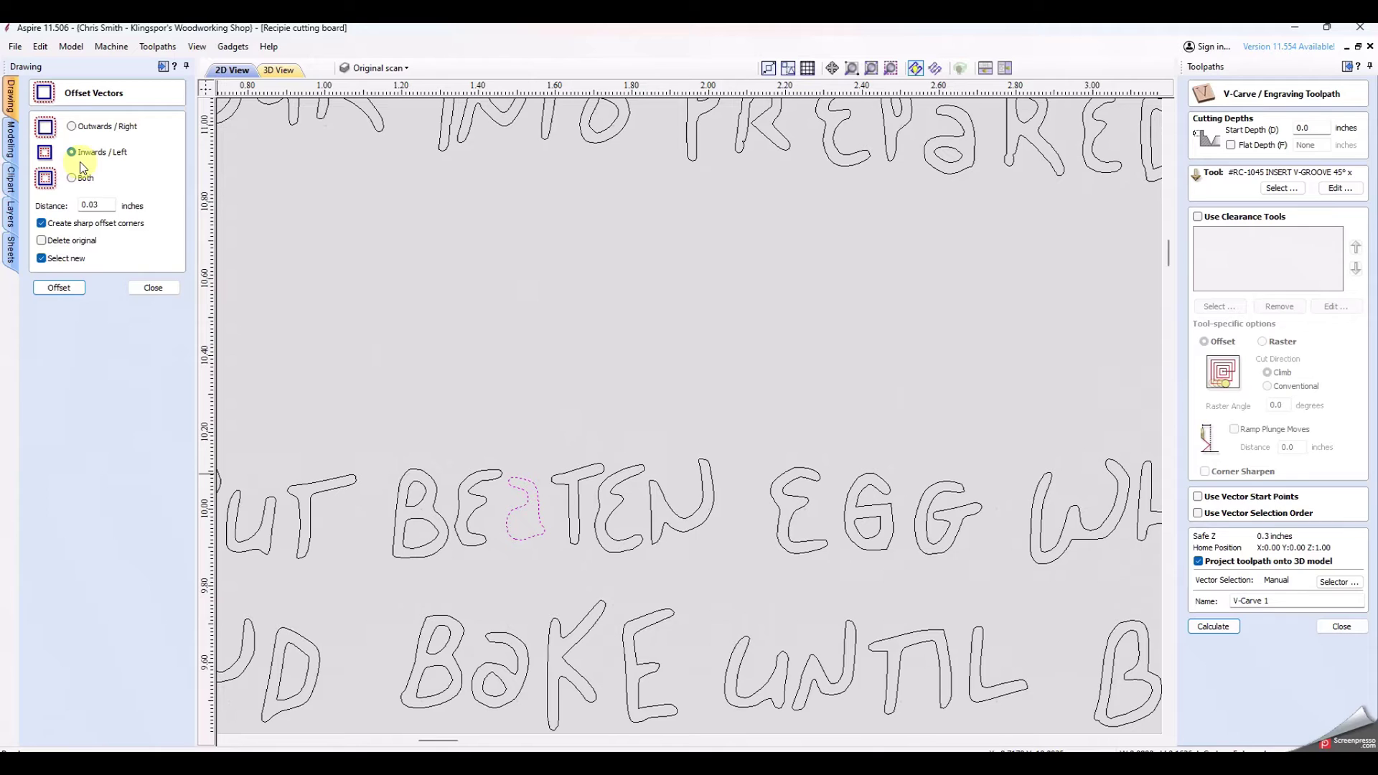
pyautogui.click(63, 289)
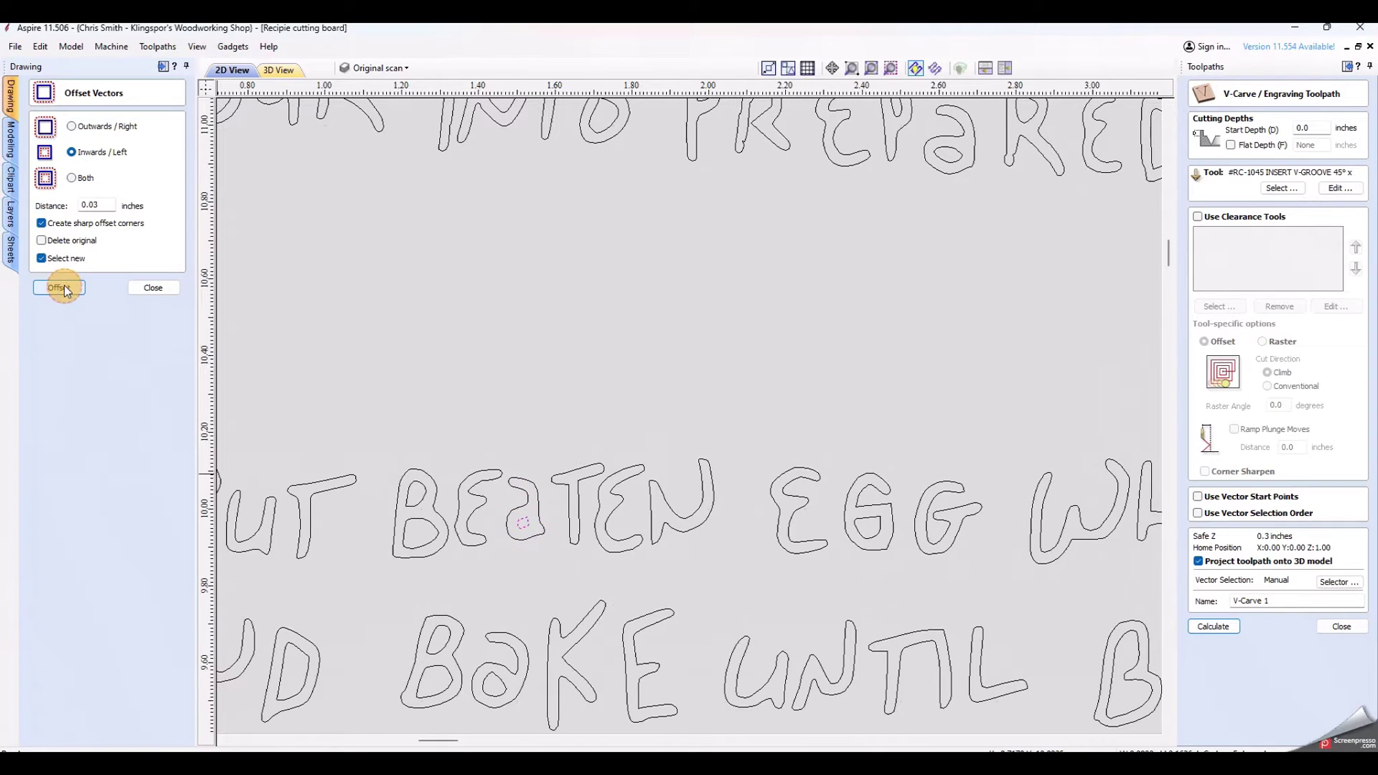
pyautogui.click(155, 287)
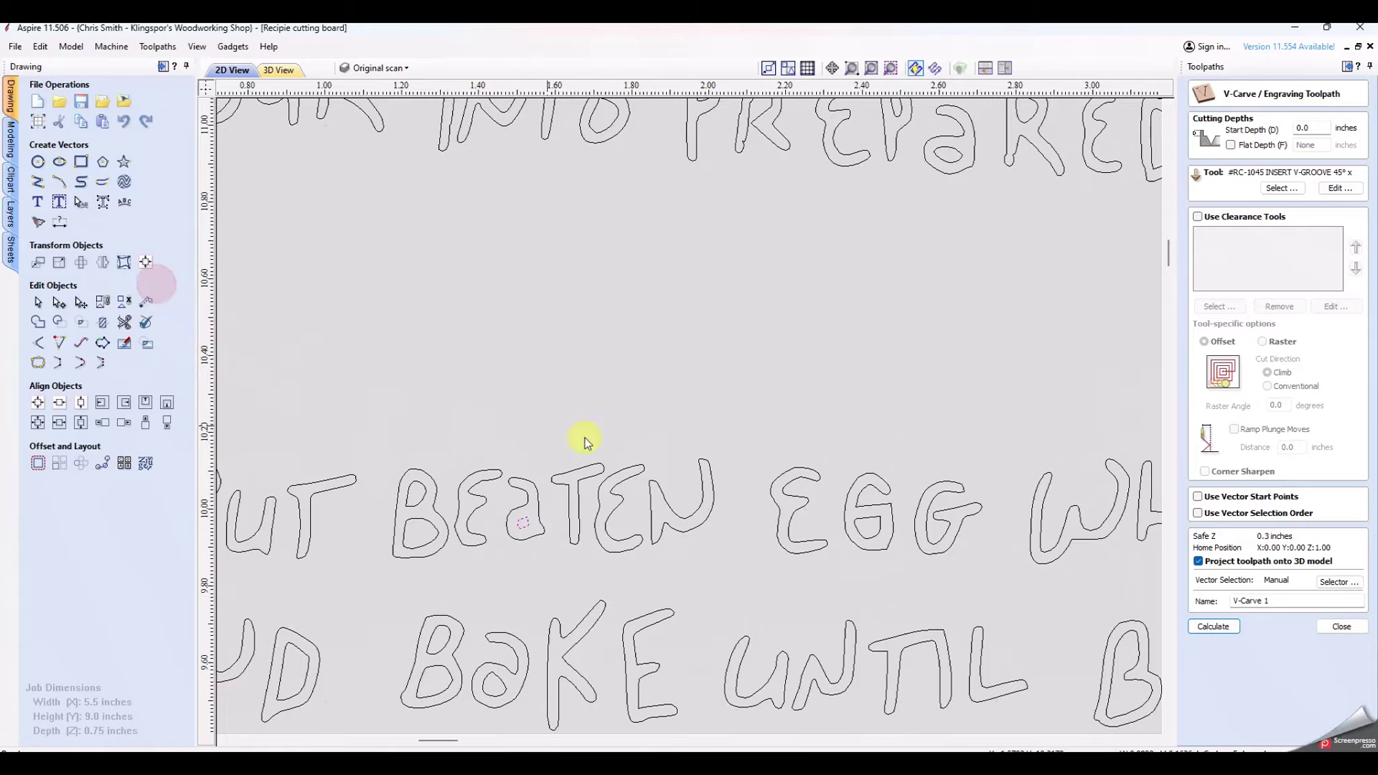
# Delete the stray shape inside the 'a' and zoom out over the whole recipe
pyautogui.press('Delete')
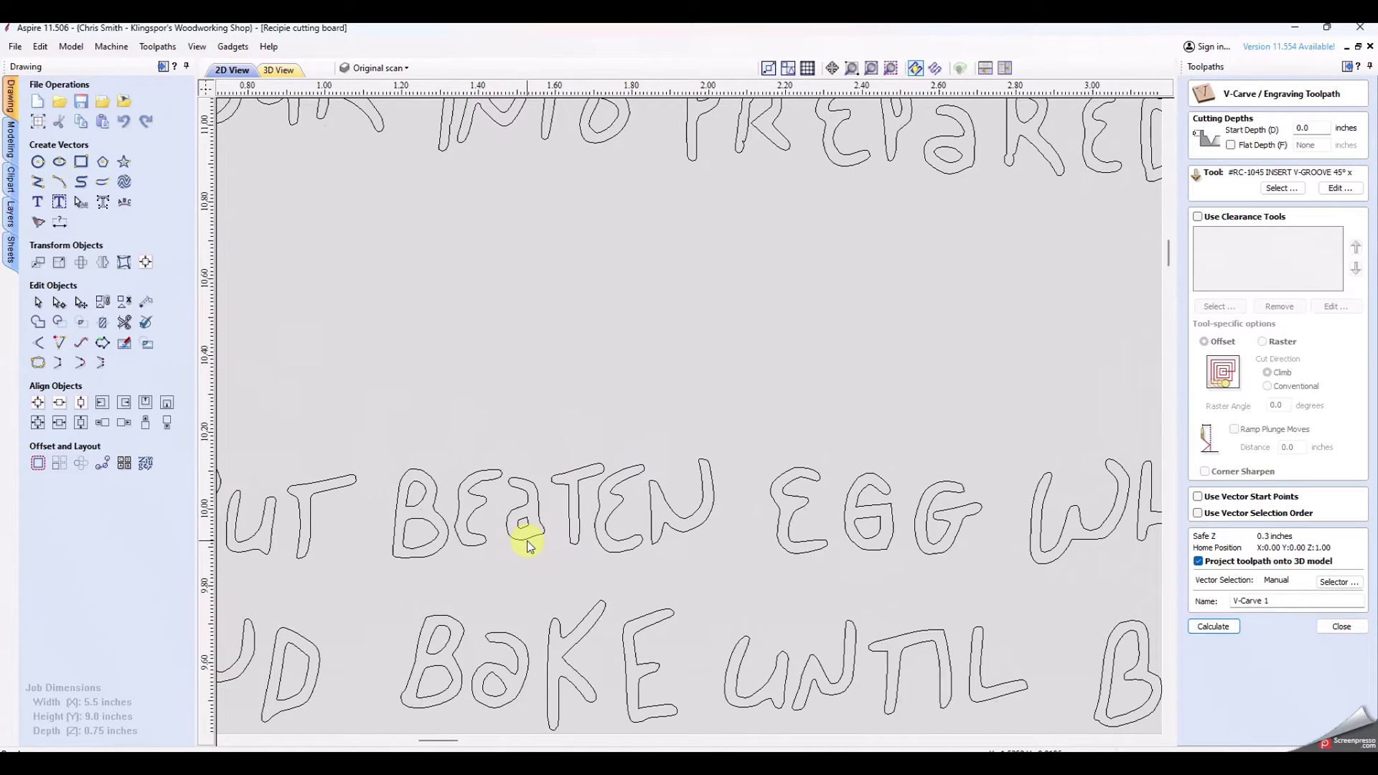
pyautogui.scroll(-1, 529, 517)
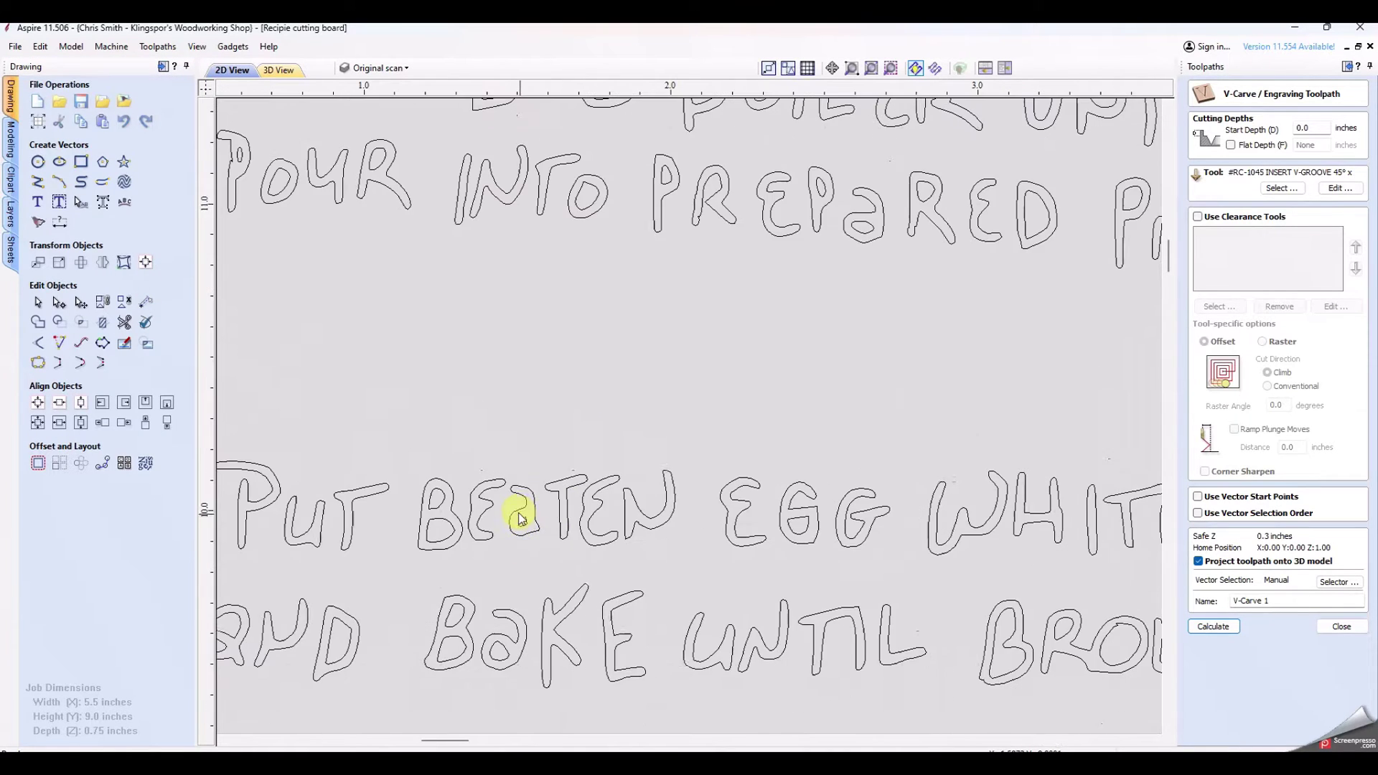
pyautogui.scroll(-1, 369, 553)
pyautogui.scroll(-1, 656, 562)
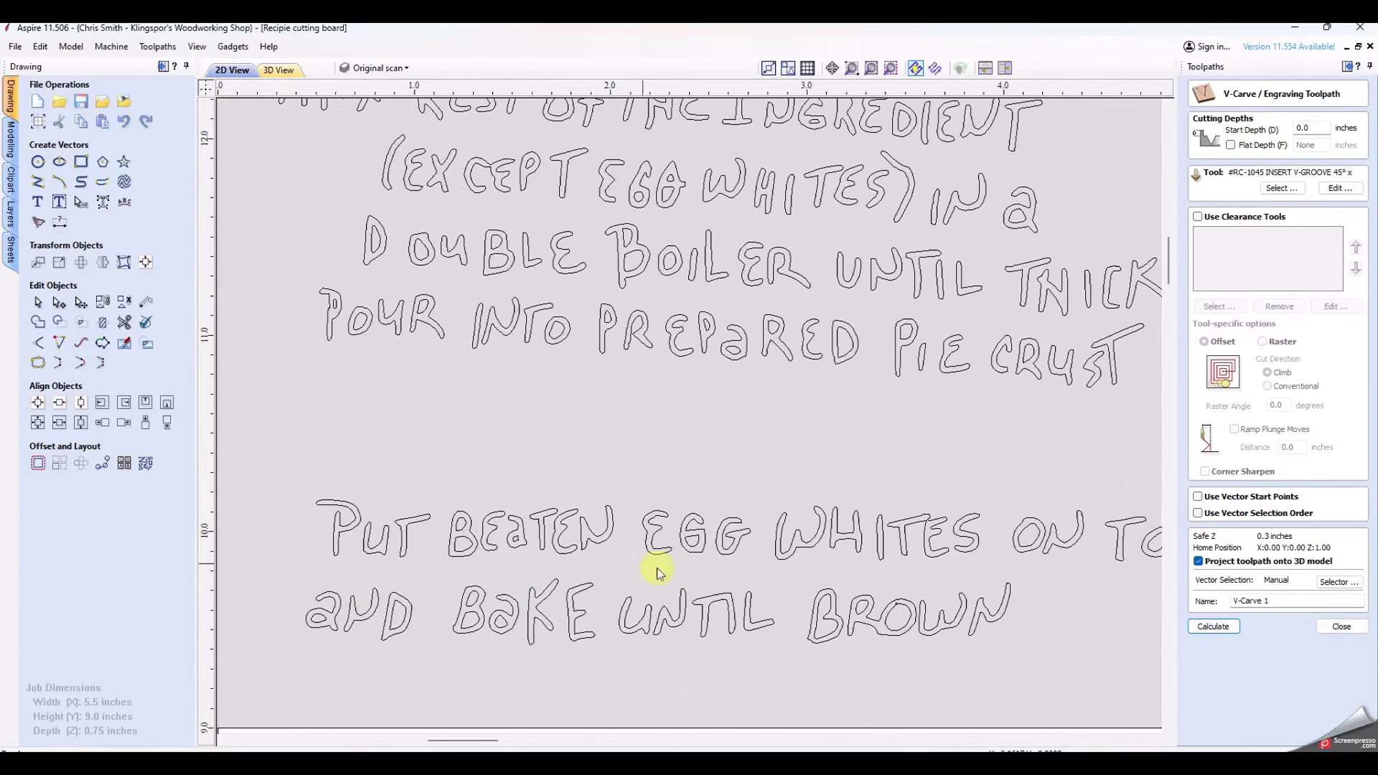
pyautogui.scroll(-1, 653, 477)
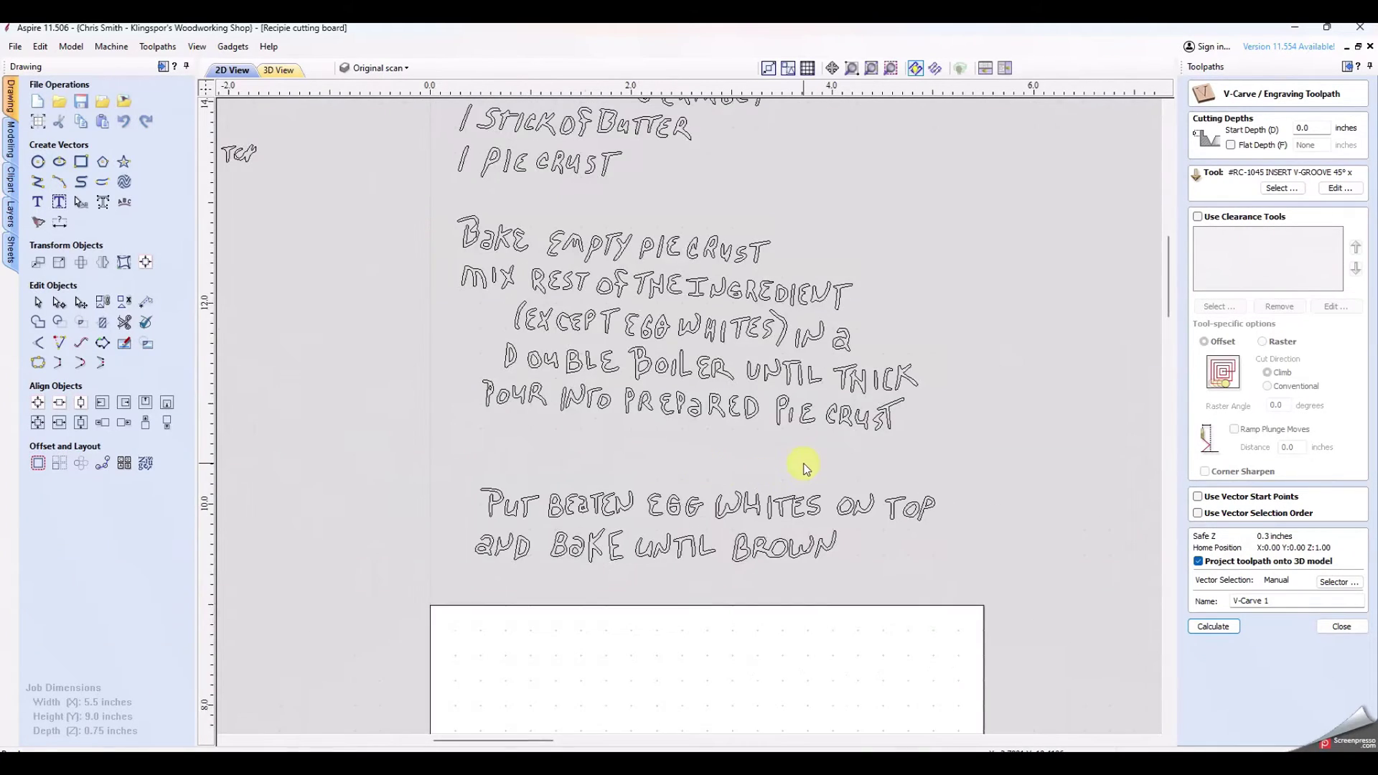
pyautogui.scroll(-1, 804, 467)
pyautogui.scroll(-1, 795, 461)
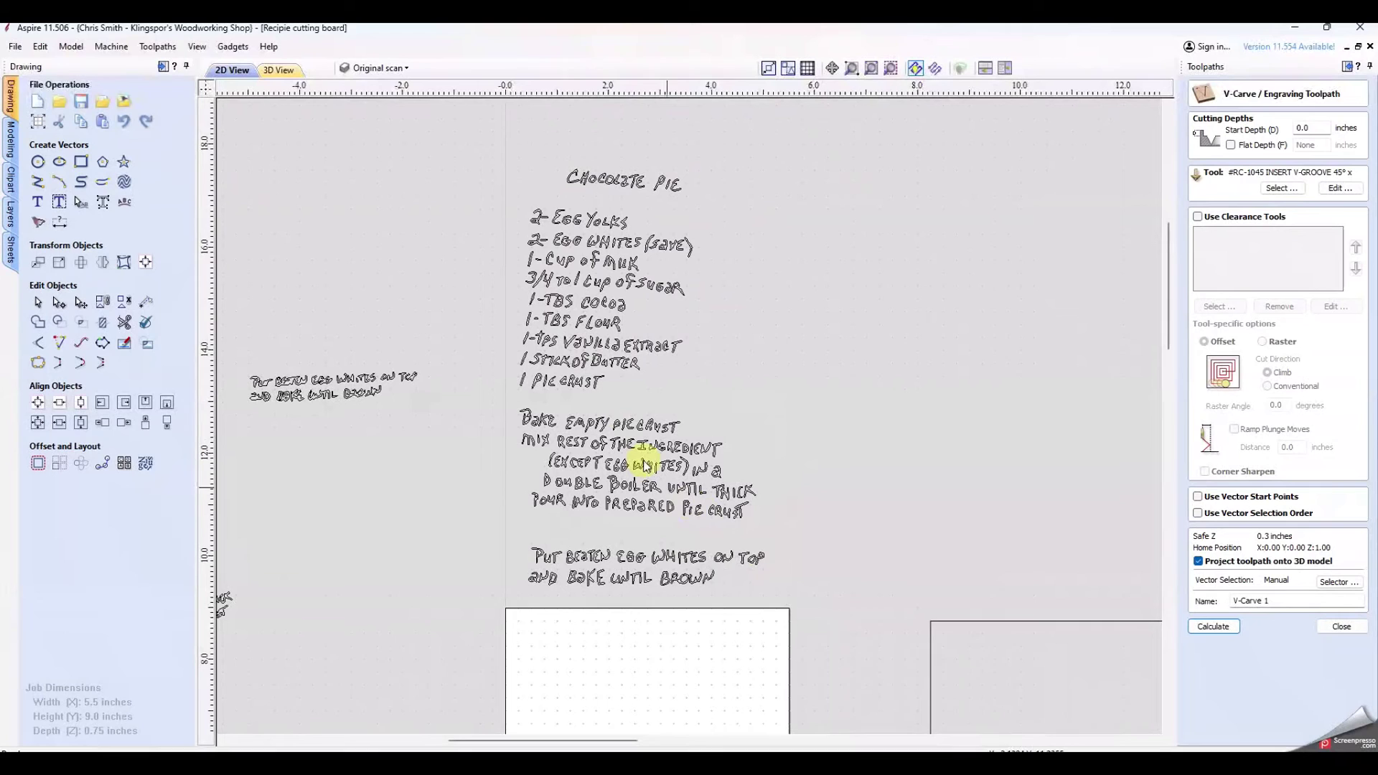
# Select all the recipe text vectors and centre them in the material
pyautogui.moveTo(482, 159); pyautogui.dragTo(794, 596)
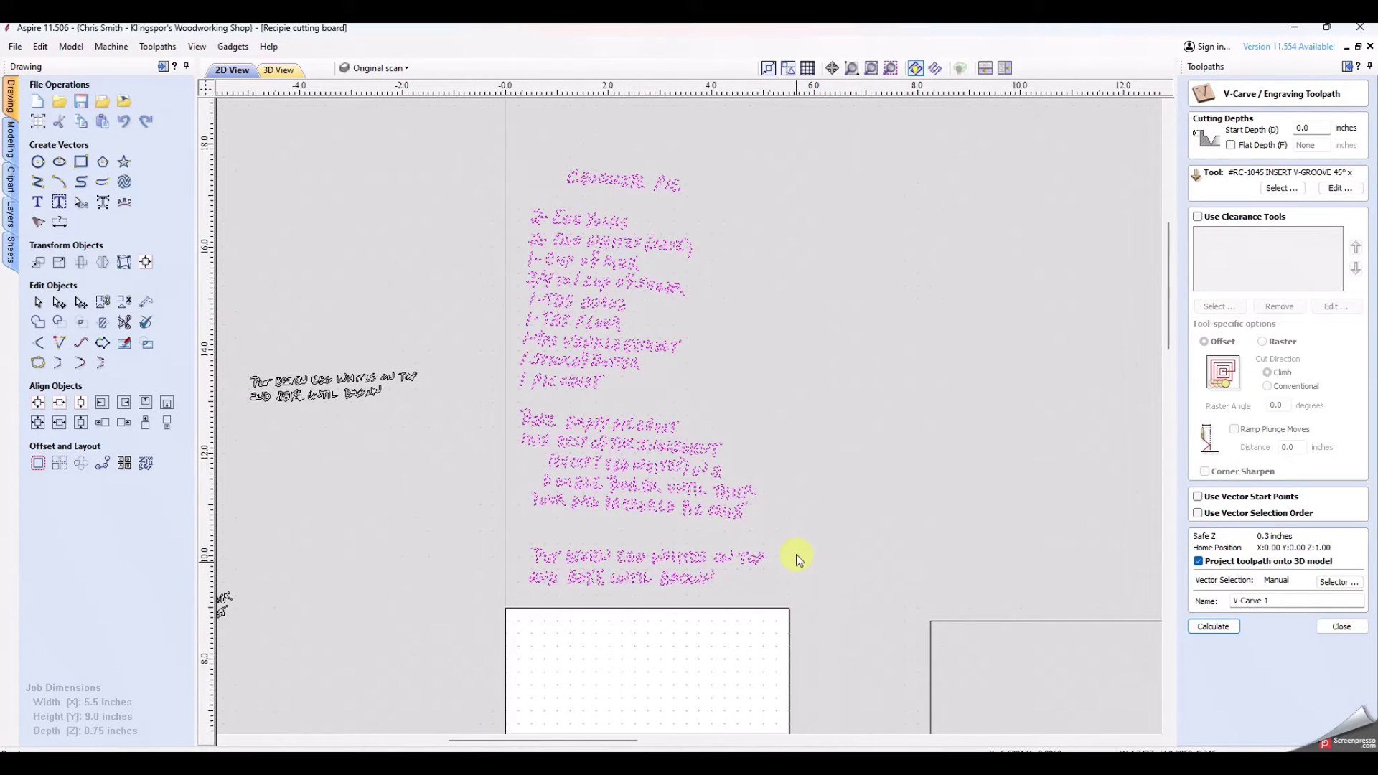
pyautogui.scroll(-2, 796, 555)
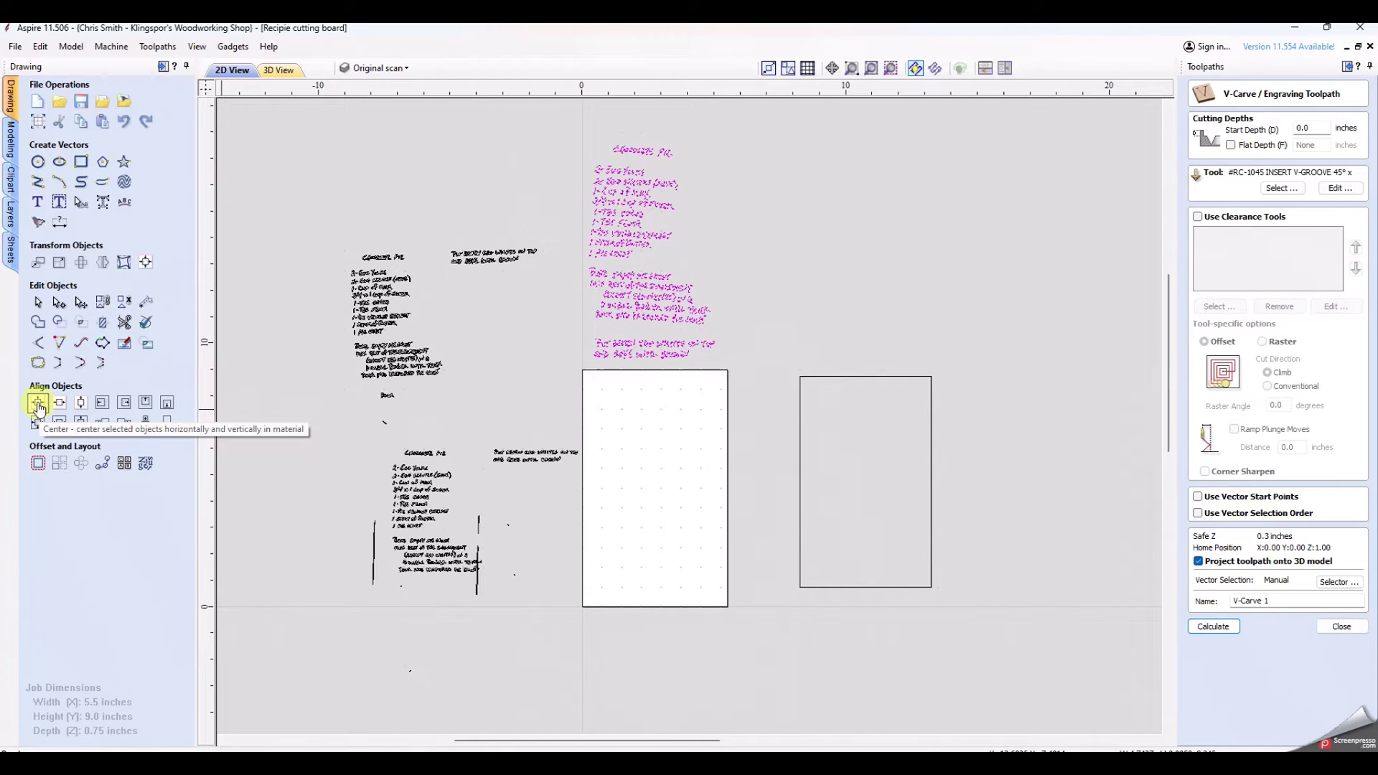
pyautogui.click(38, 404)
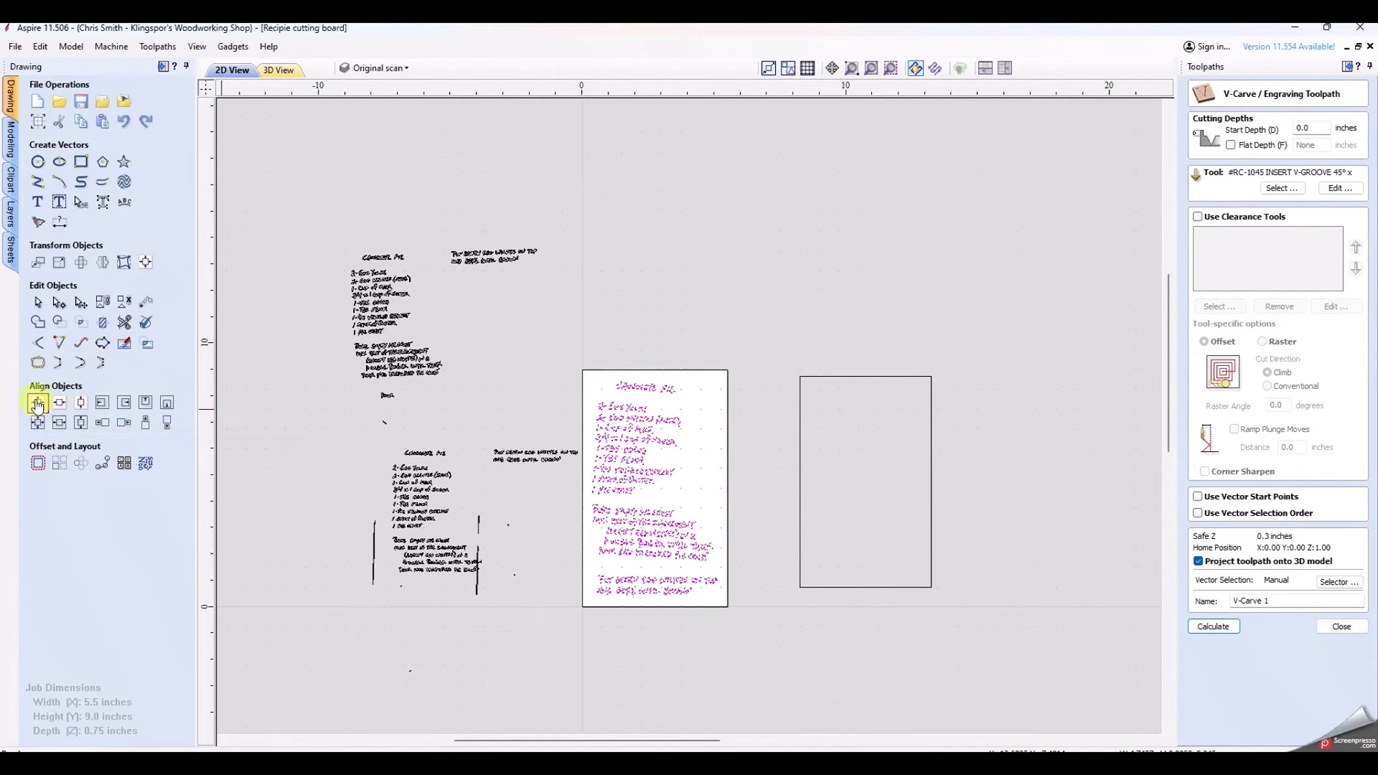
# Make the Bitmap Layer visible again to show the scanned recipe
pyautogui.click(414, 72)
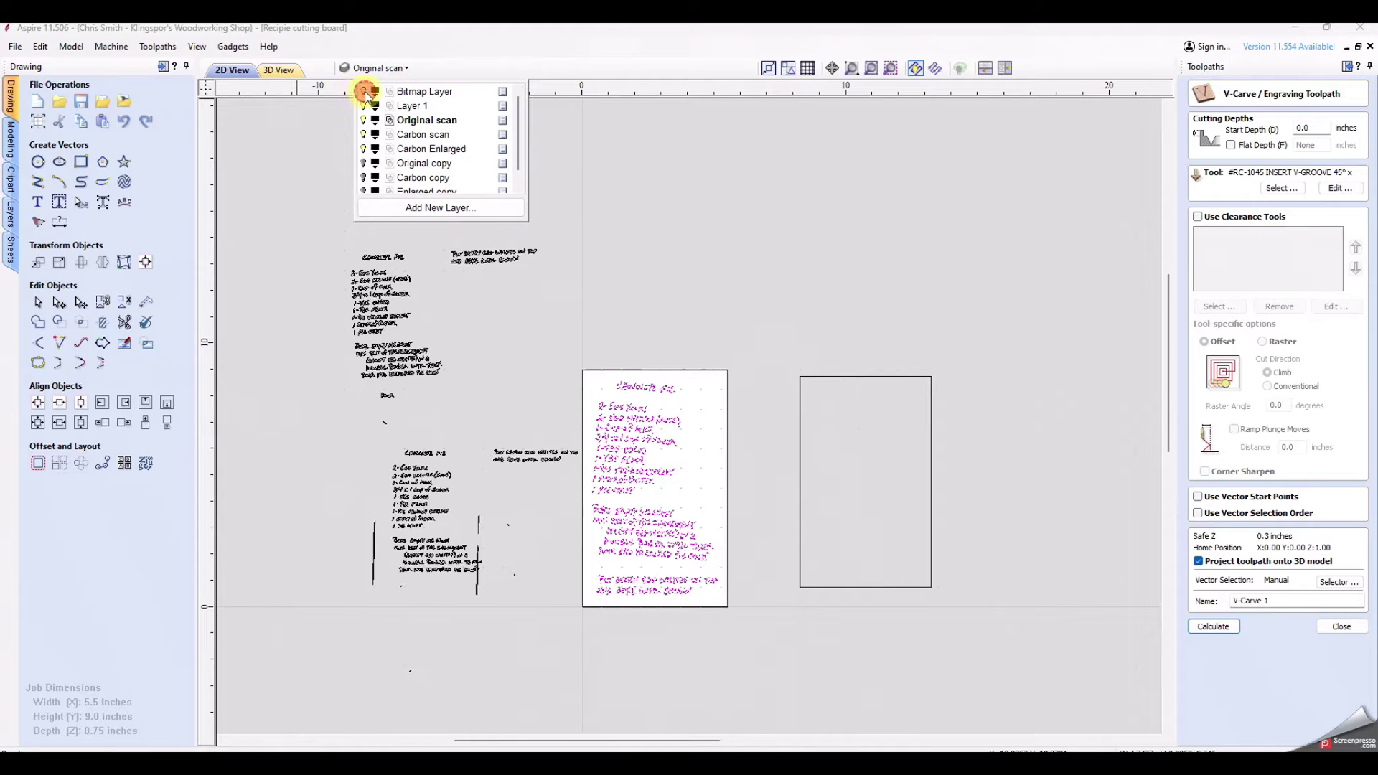
pyautogui.click(364, 91)
pyautogui.scroll(3, 674, 560)
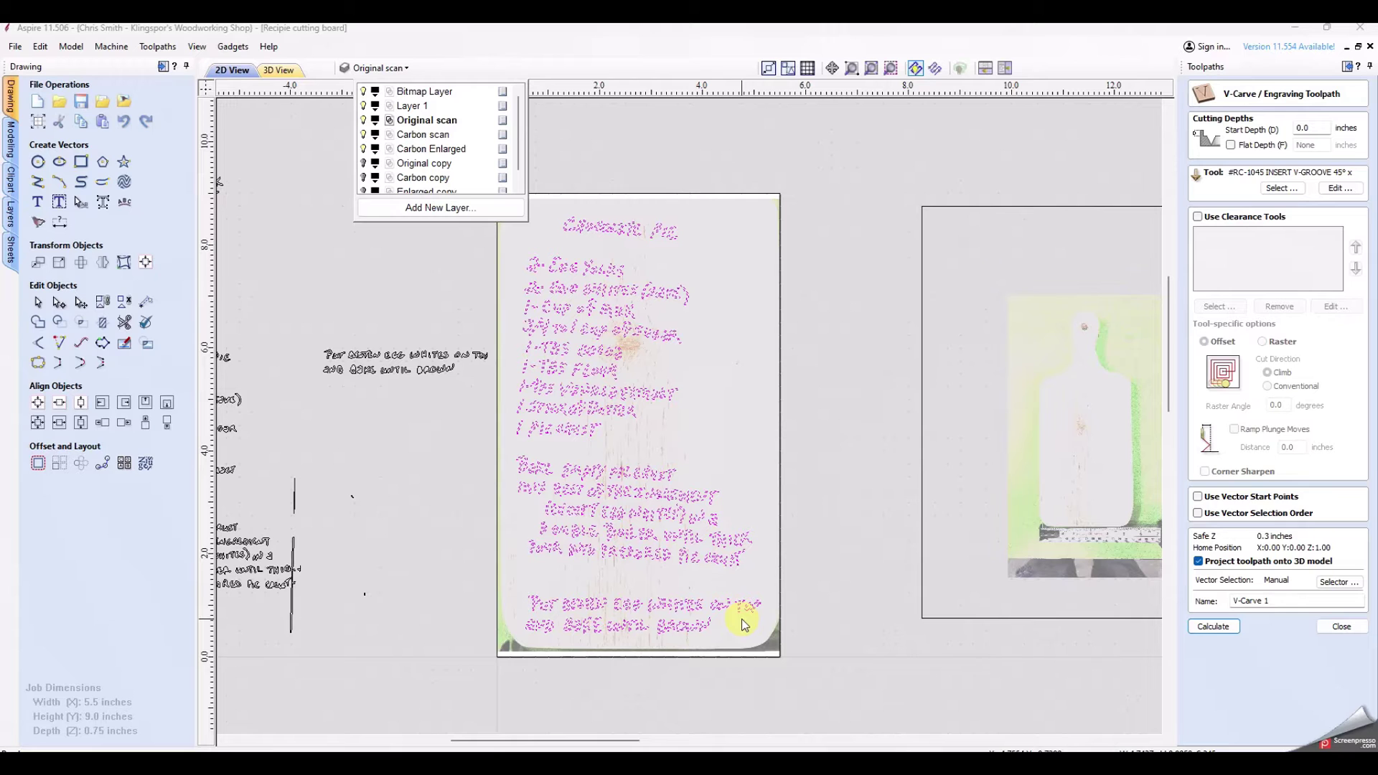
pyautogui.scroll(5, 646, 560)
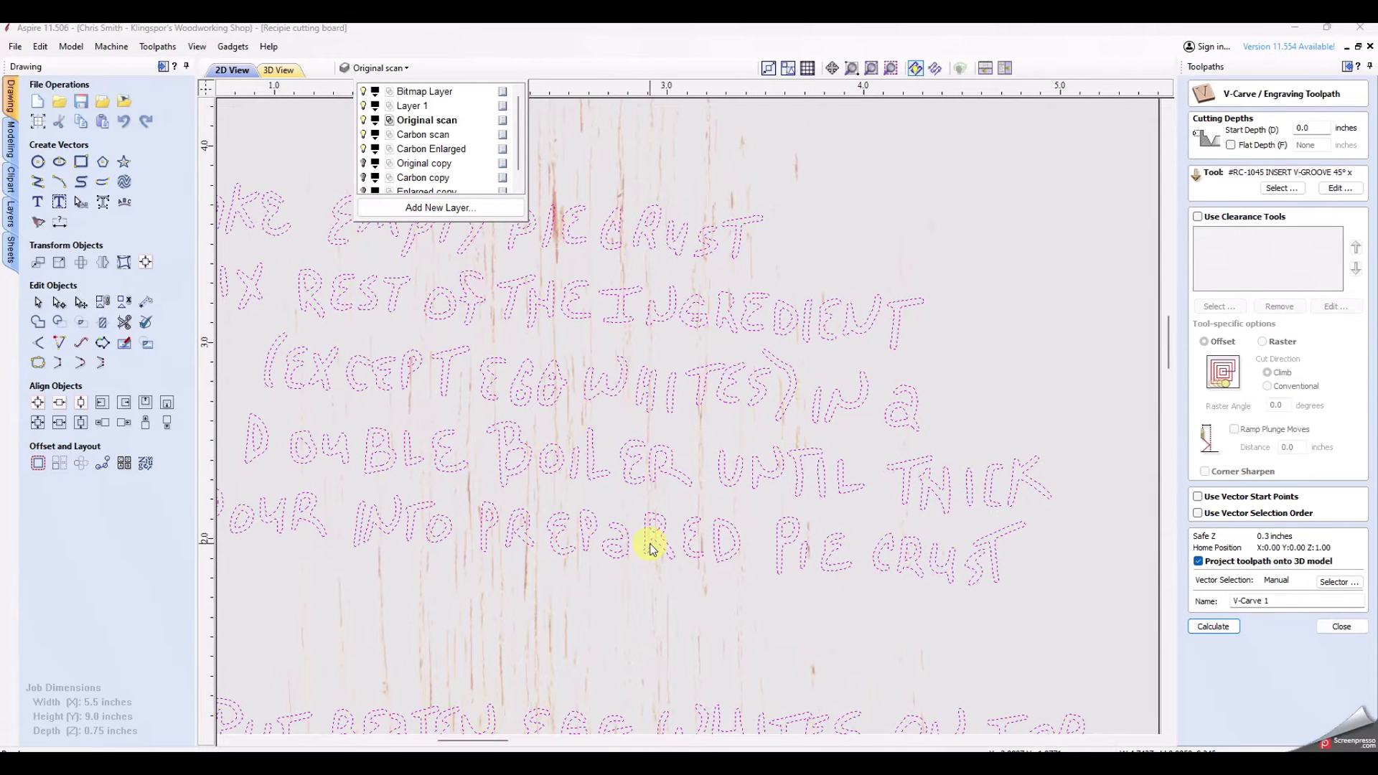
pyautogui.click(652, 550)
pyautogui.scroll(-5, 650, 549)
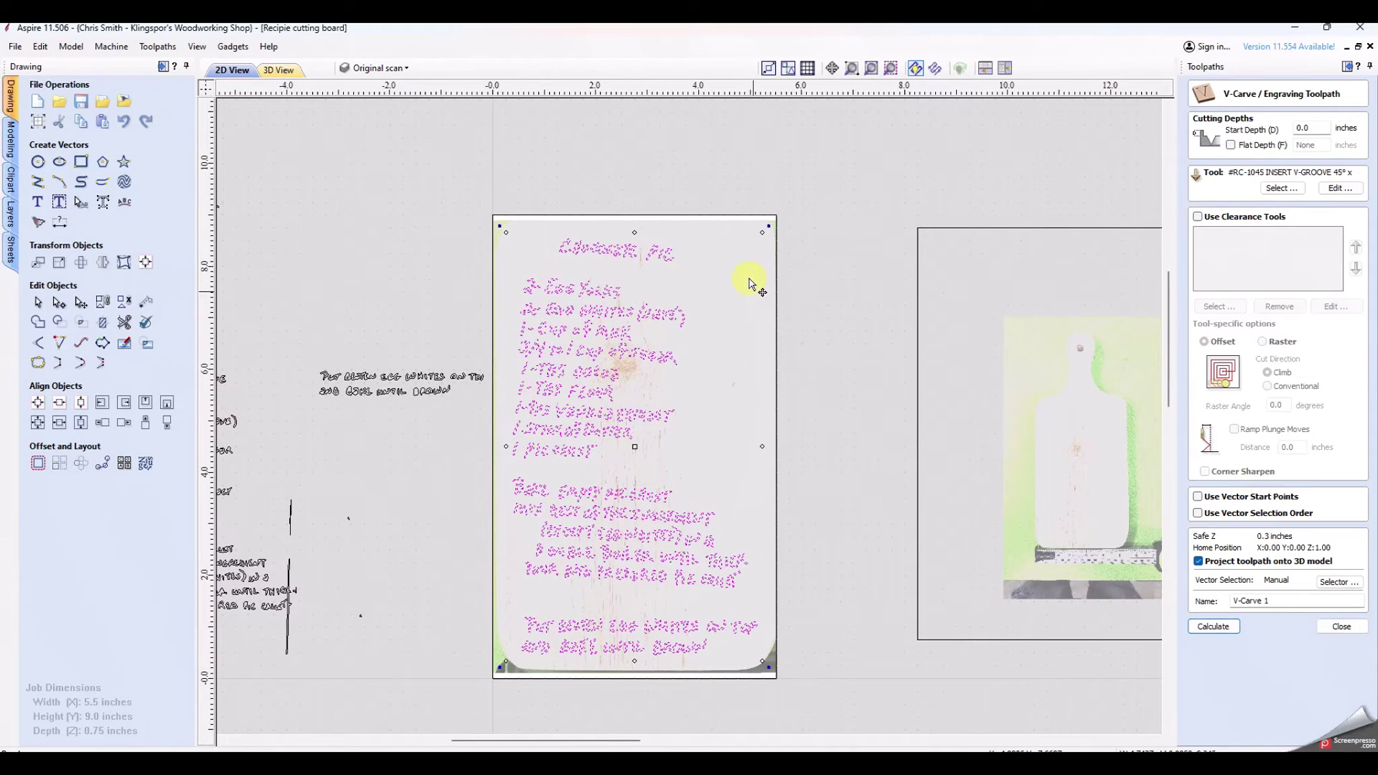
# Nudge the recipe text so it lines up with the scanned recipe image
pyautogui.click(761, 231)
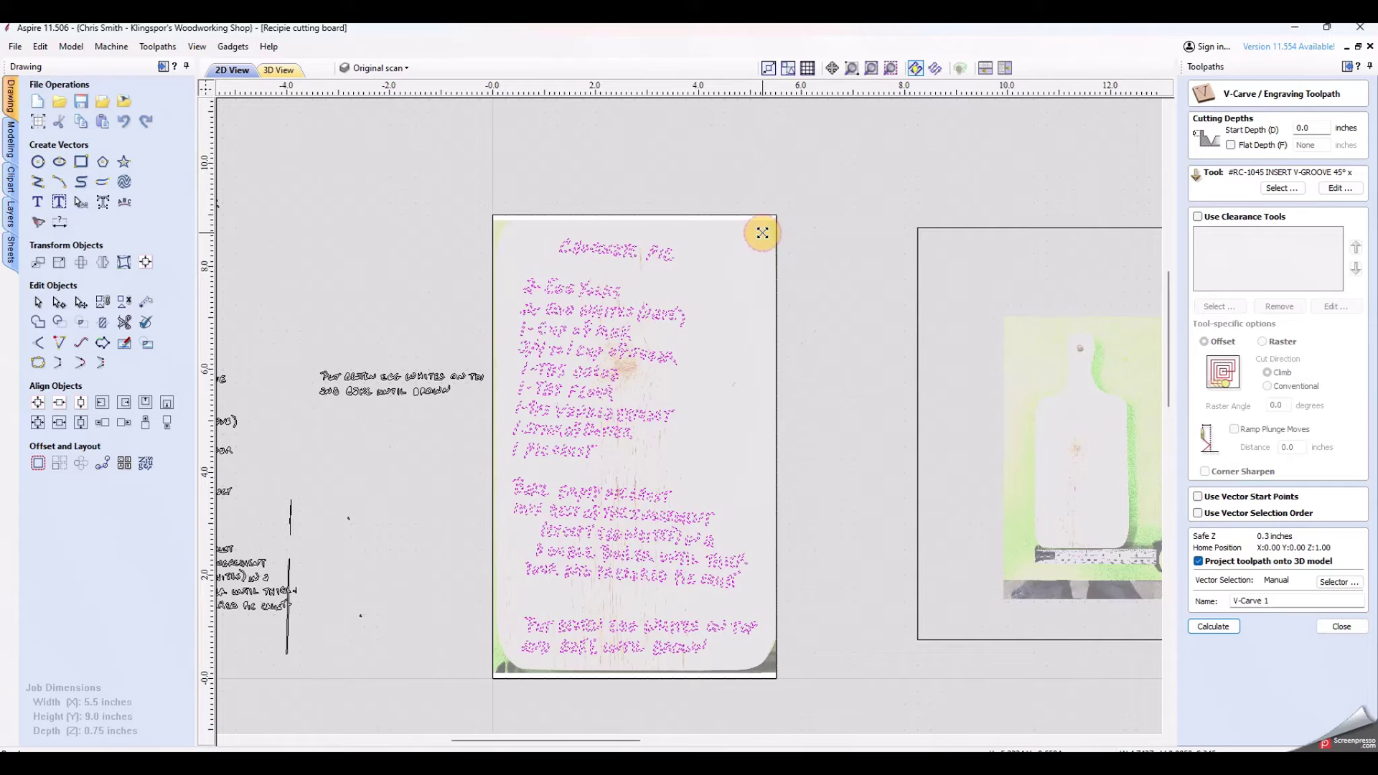
pyautogui.click(753, 252)
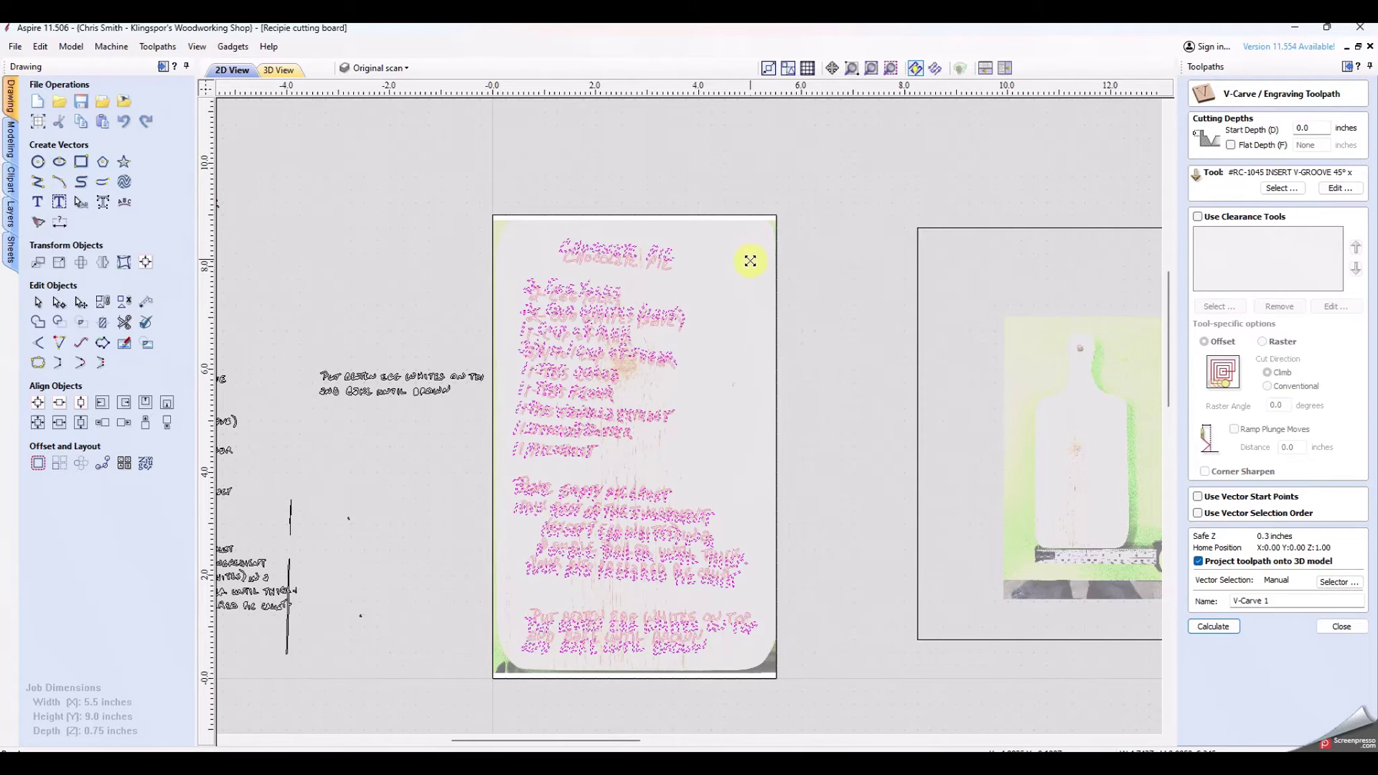
pyautogui.moveTo(746, 270); pyautogui.dragTo(743, 295)
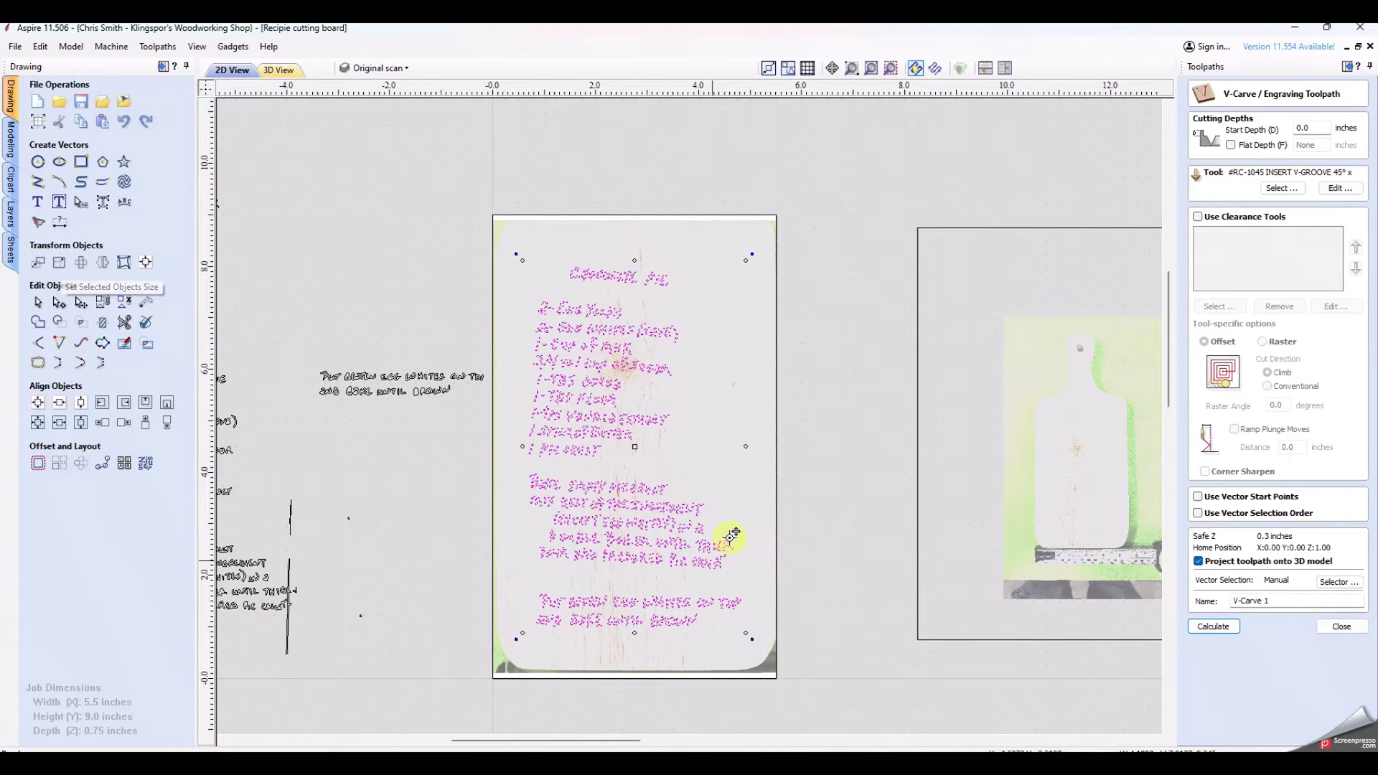
pyautogui.click(820, 470)
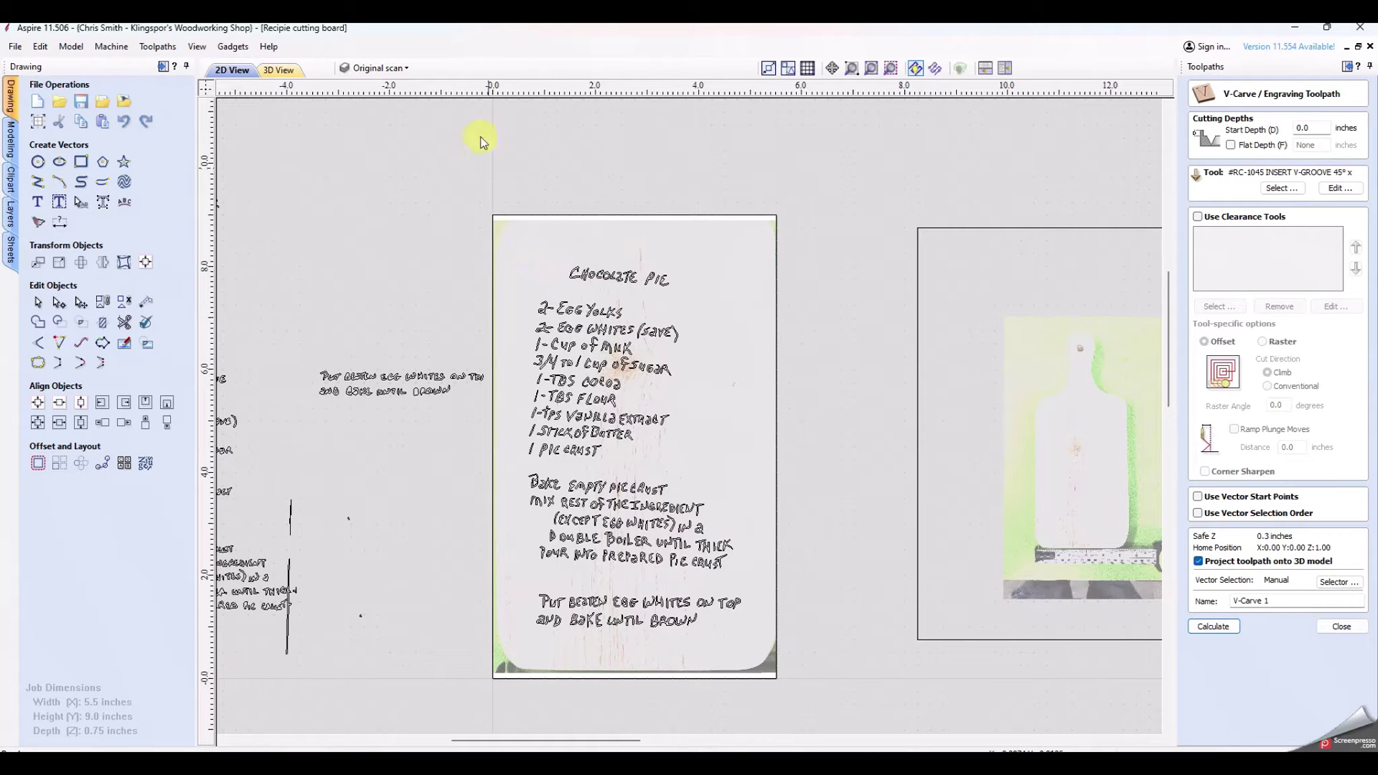
# Colour the Carbon Enlarged layer red and set the Original scan layer back to black
pyautogui.click(388, 67)
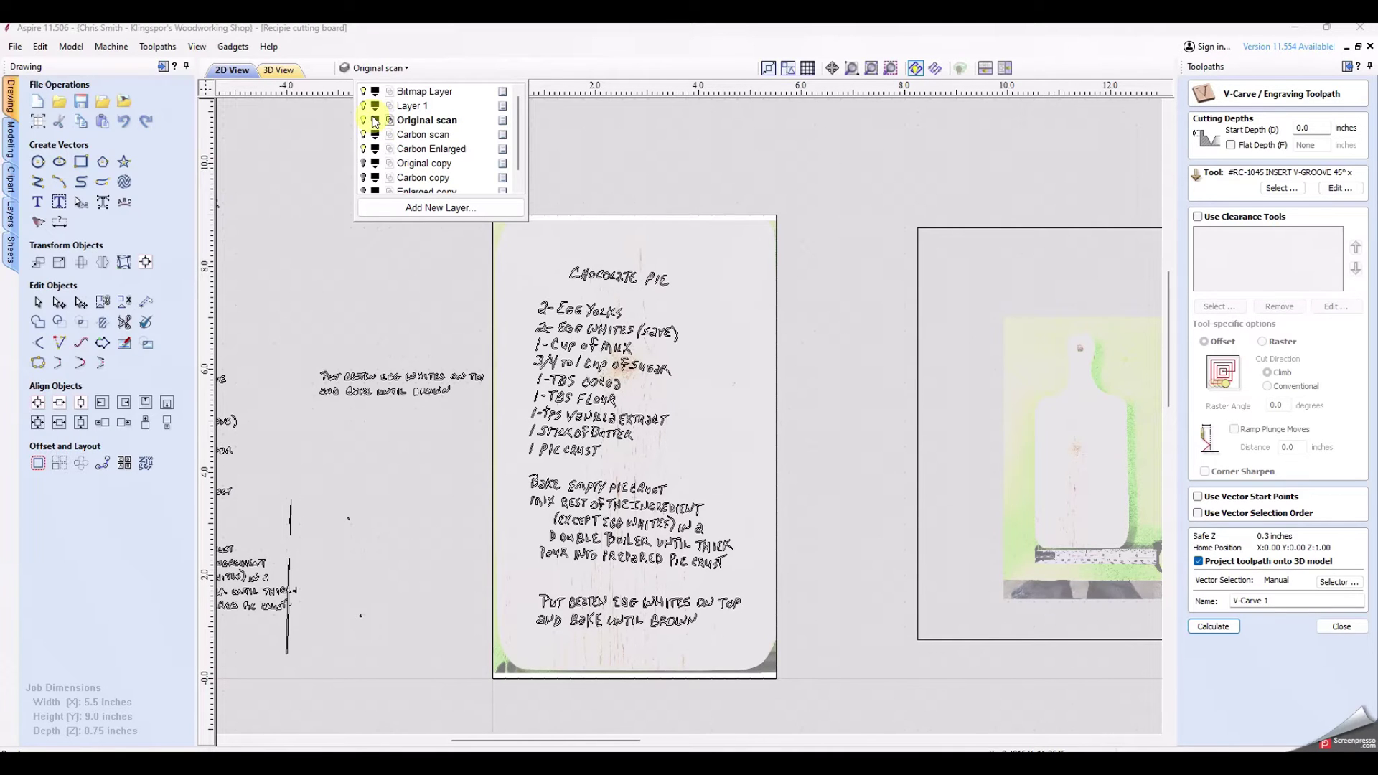
pyautogui.click(375, 120)
pyautogui.click(381, 182)
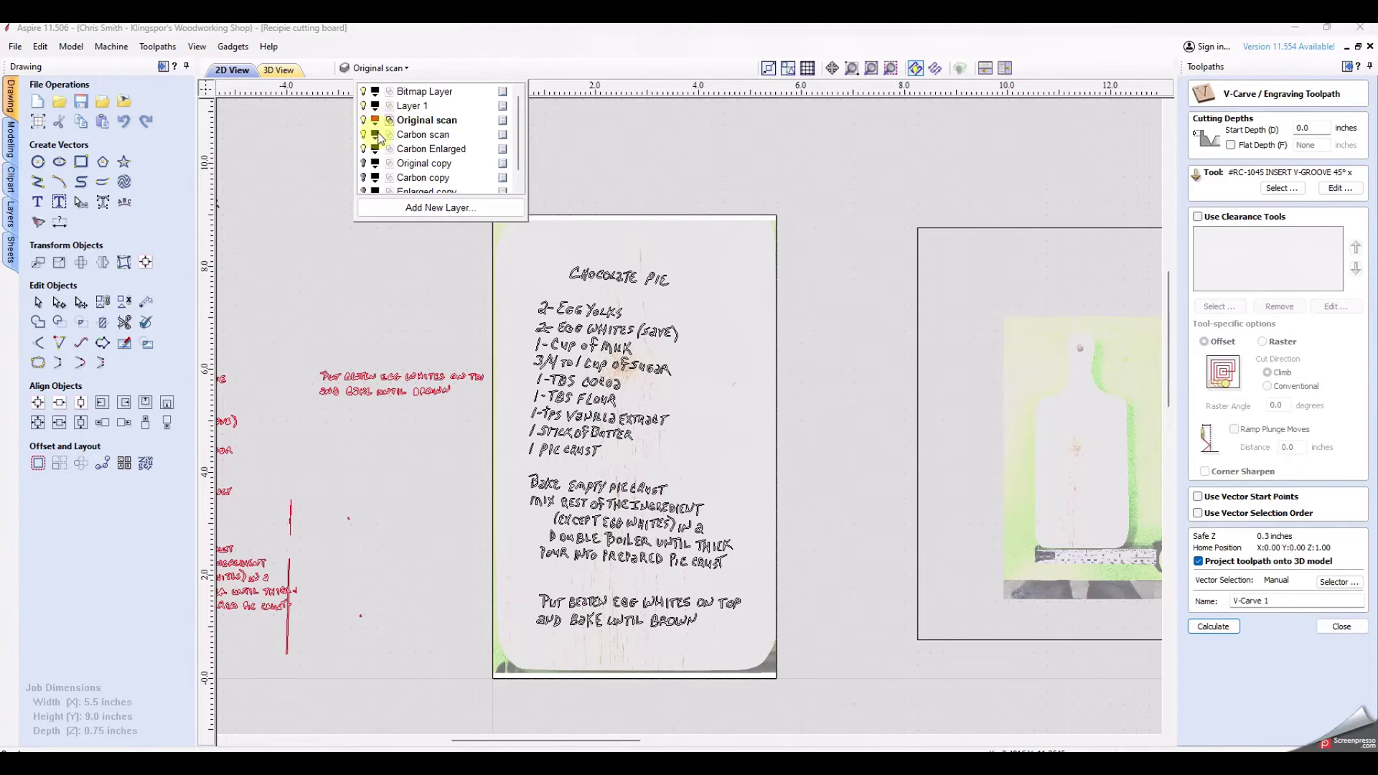
pyautogui.click(375, 150)
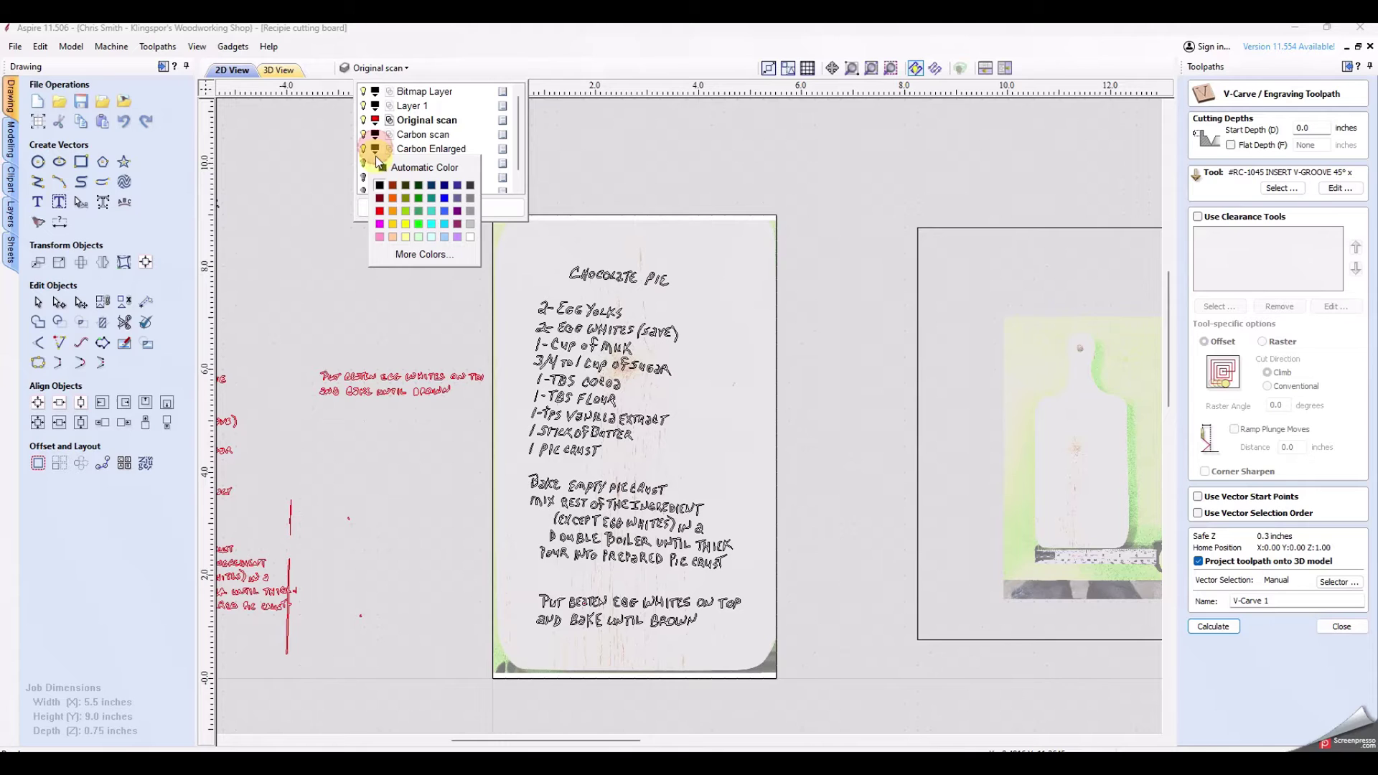
pyautogui.click(380, 213)
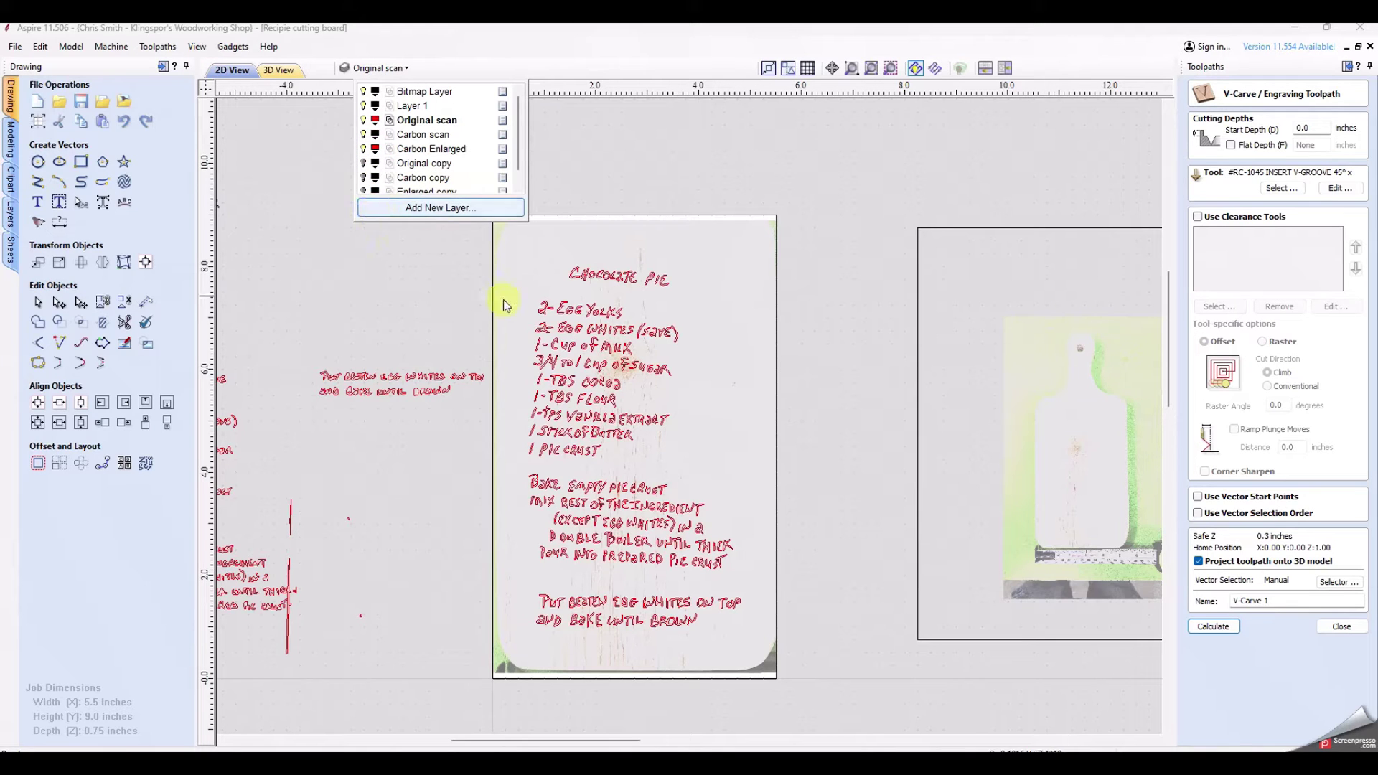
pyautogui.click(378, 123)
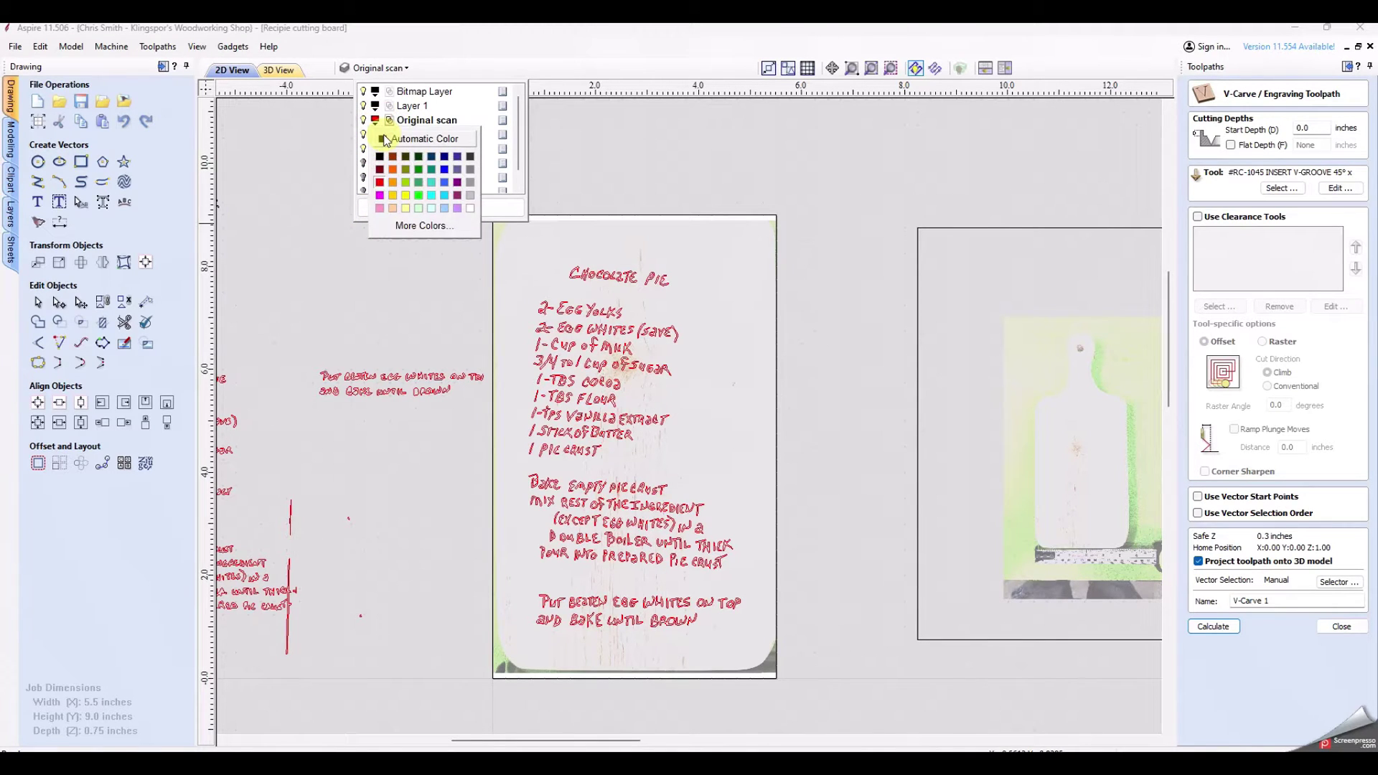
pyautogui.click(376, 137)
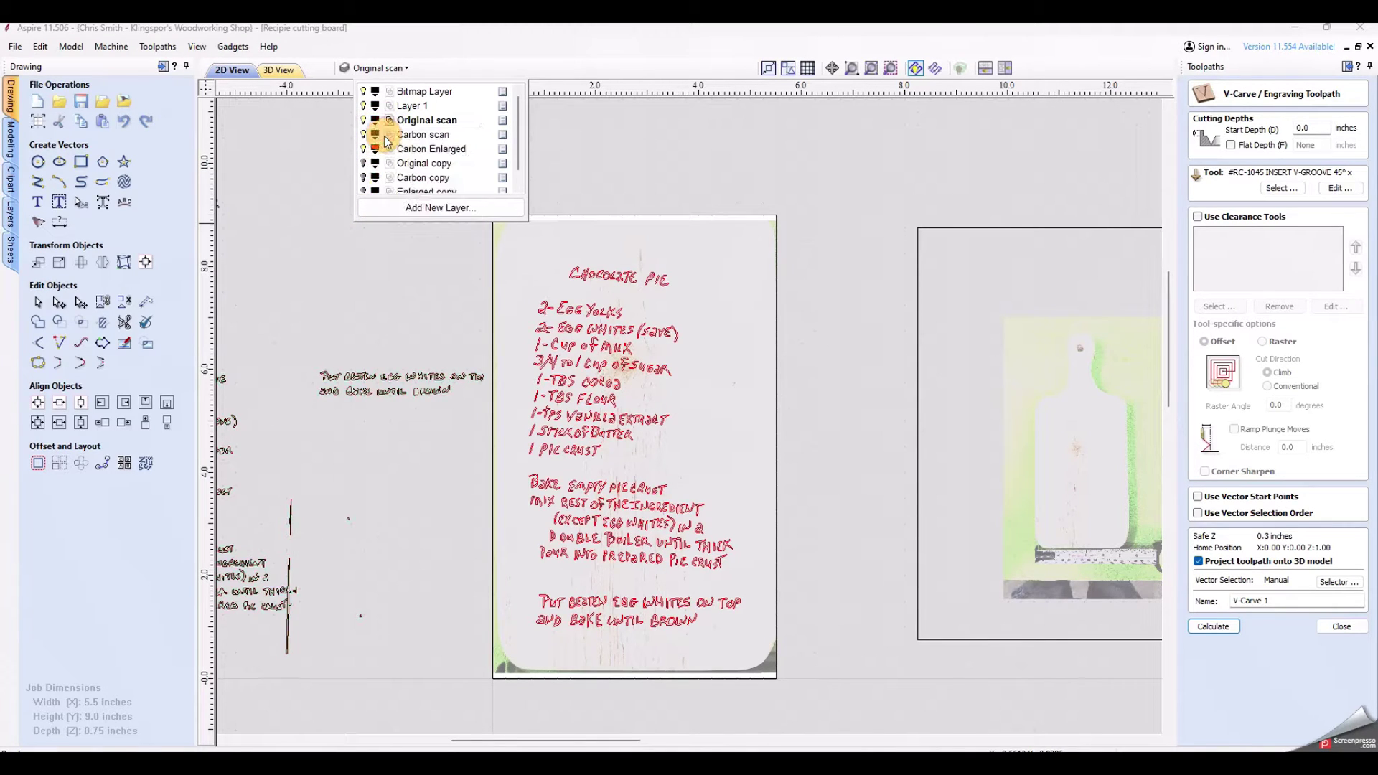
pyautogui.click(707, 502)
pyautogui.moveTo(804, 459); pyautogui.dragTo(833, 390, button='middle')
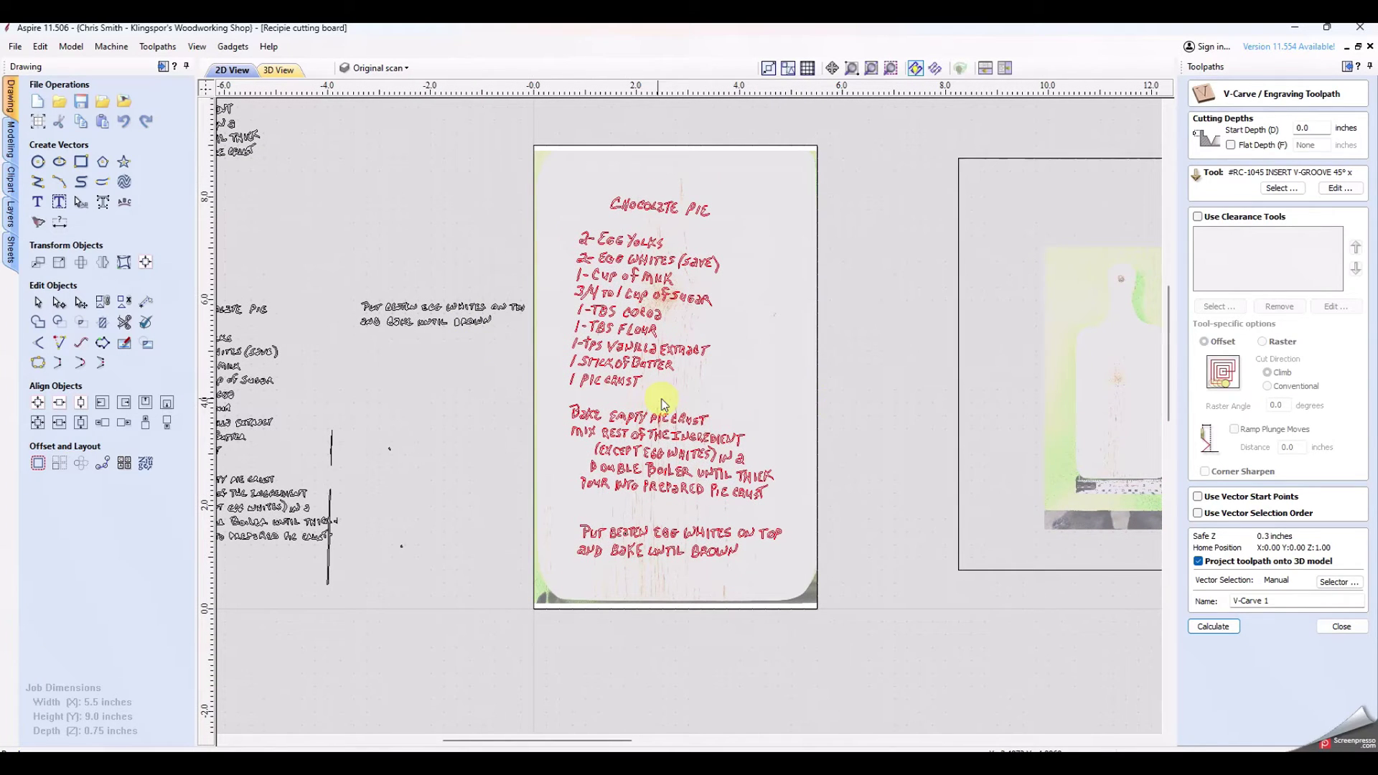
pyautogui.click(409, 68)
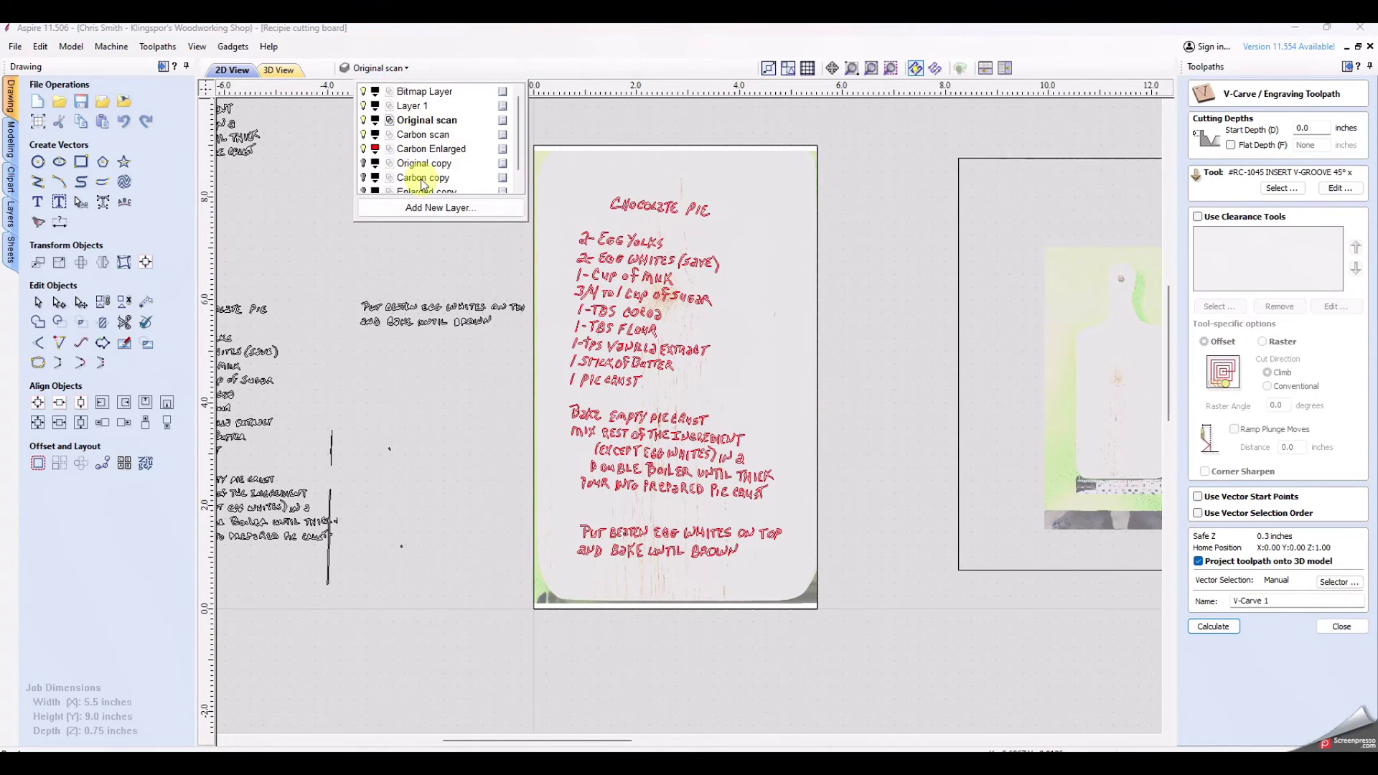
pyautogui.scroll(-1, 423, 184)
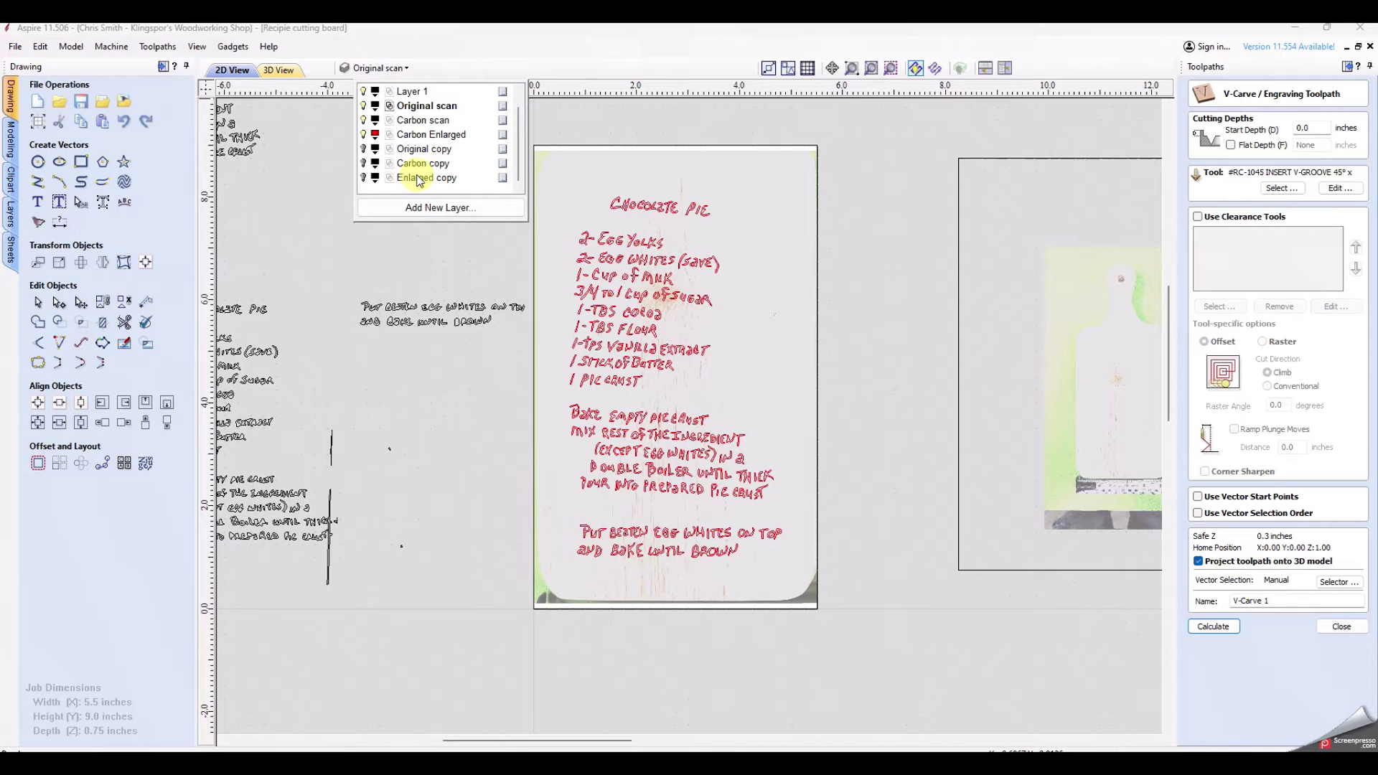
pyautogui.scroll(1, 421, 181)
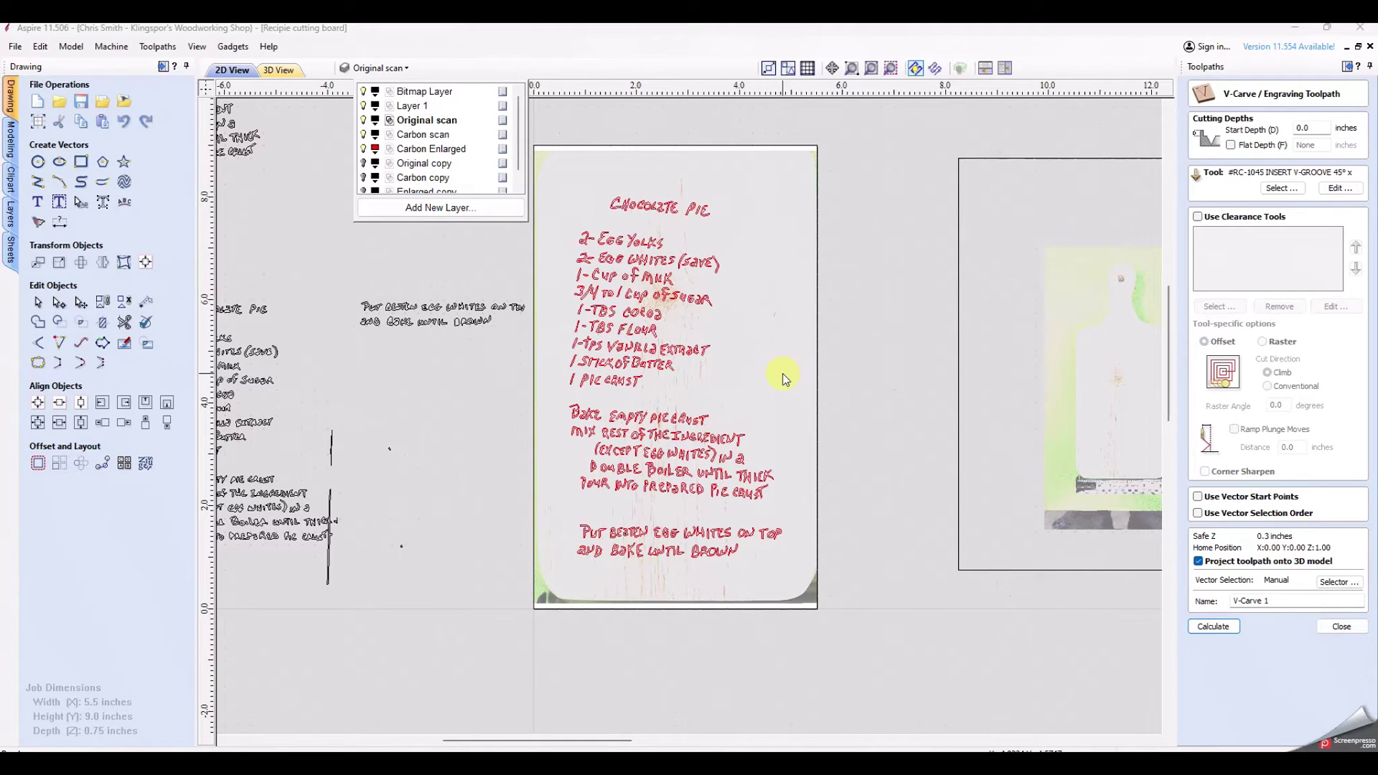
# Close the layer list and pan along the recipe board
pyautogui.click(862, 430)
pyautogui.scroll(1, 633, 355)
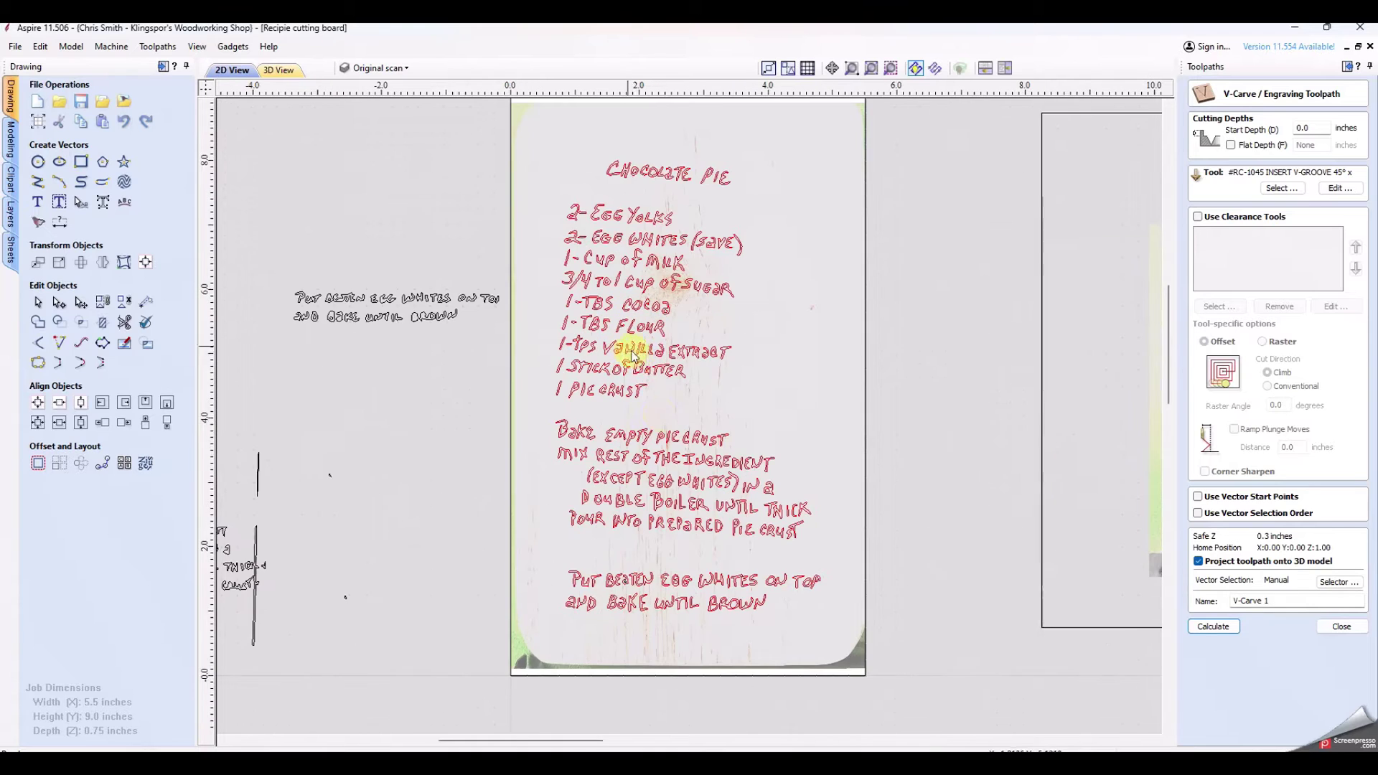
pyautogui.moveTo(701, 391); pyautogui.dragTo(641, 382, button='middle')
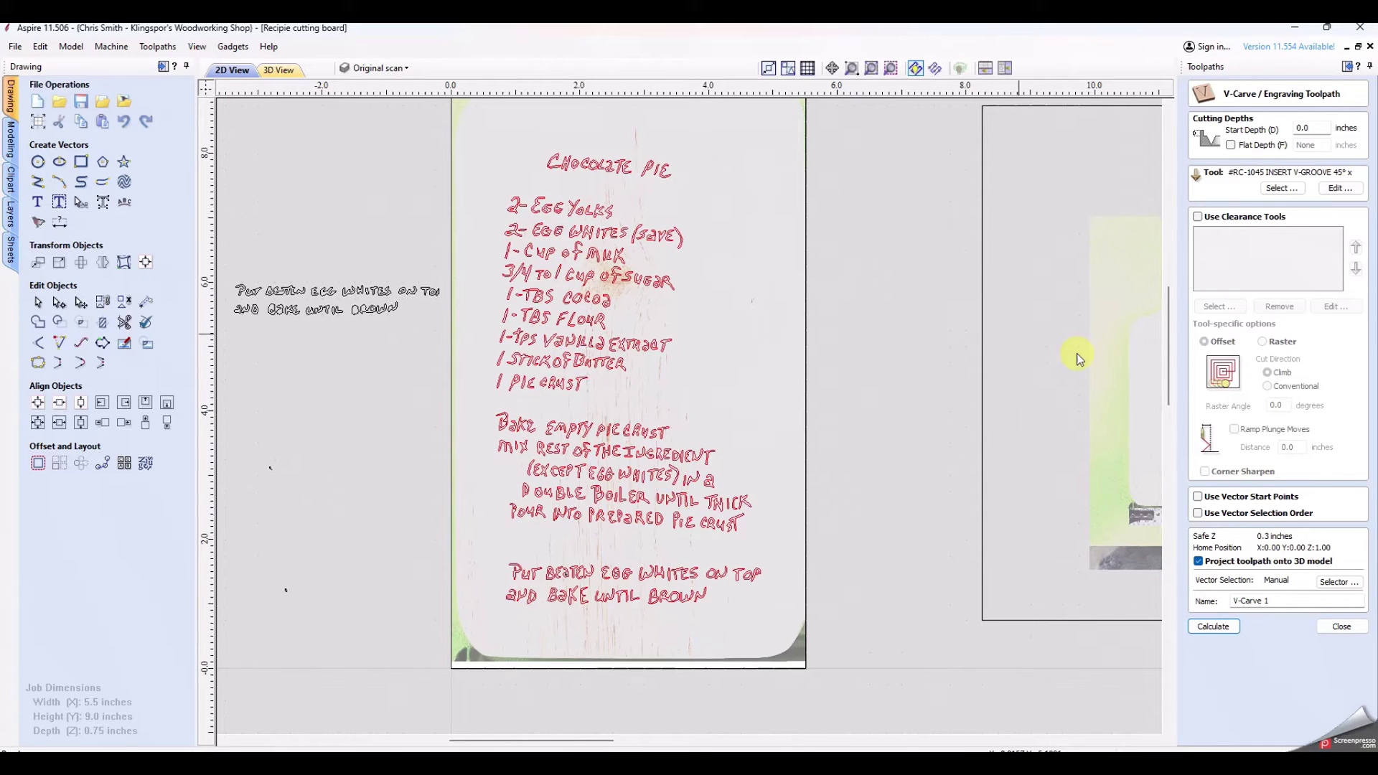
# Start a new V-Carve toolpath with the #45733 CT 60° V-bit using copied Hardwood settings
pyautogui.click(1334, 629)
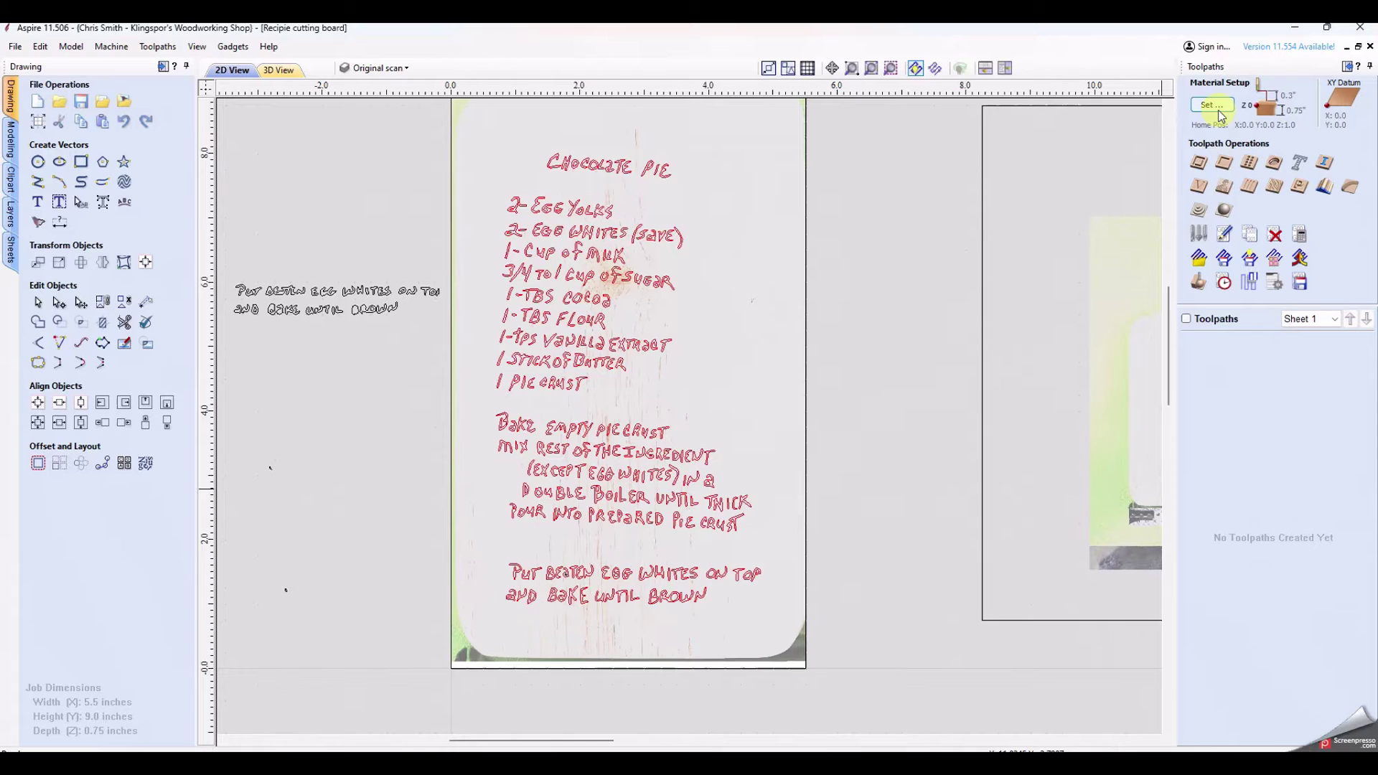
pyautogui.click(1198, 186)
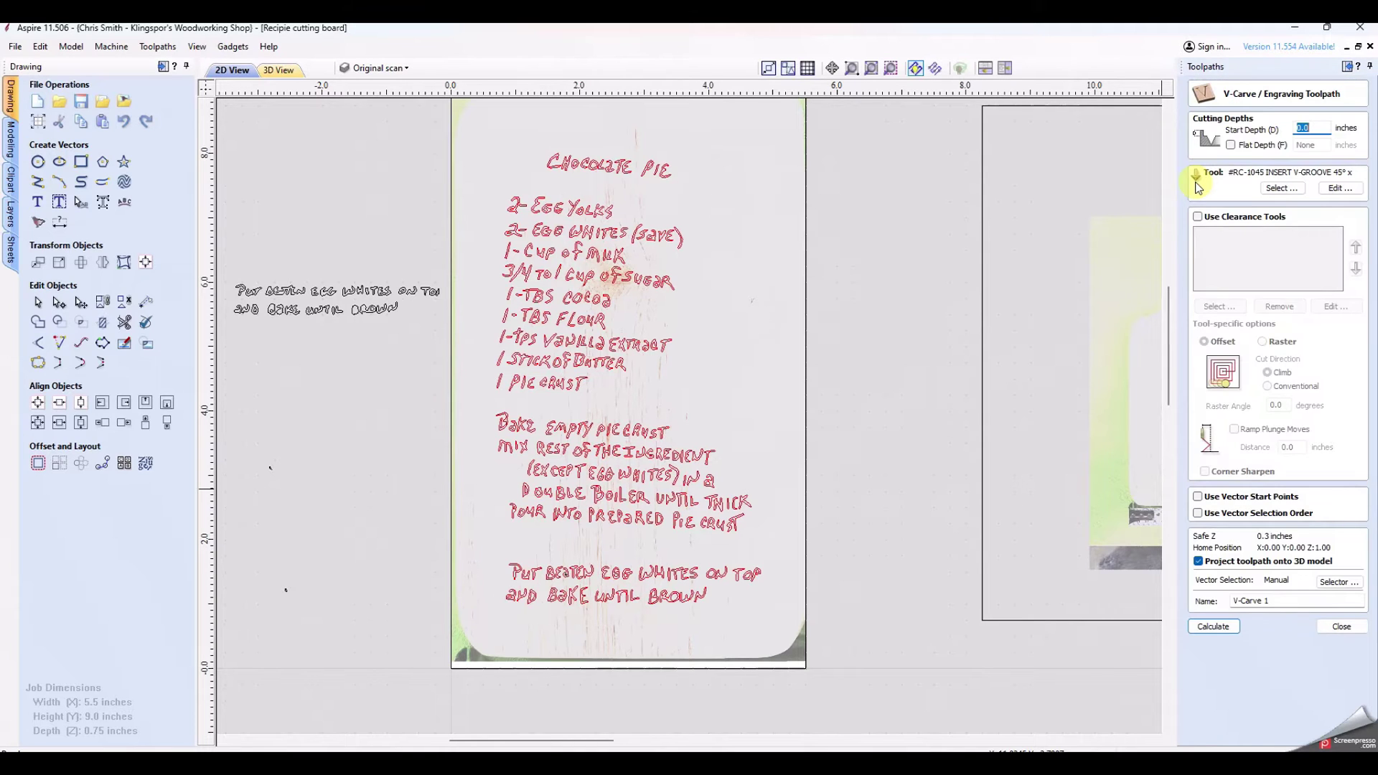
pyautogui.click(1282, 189)
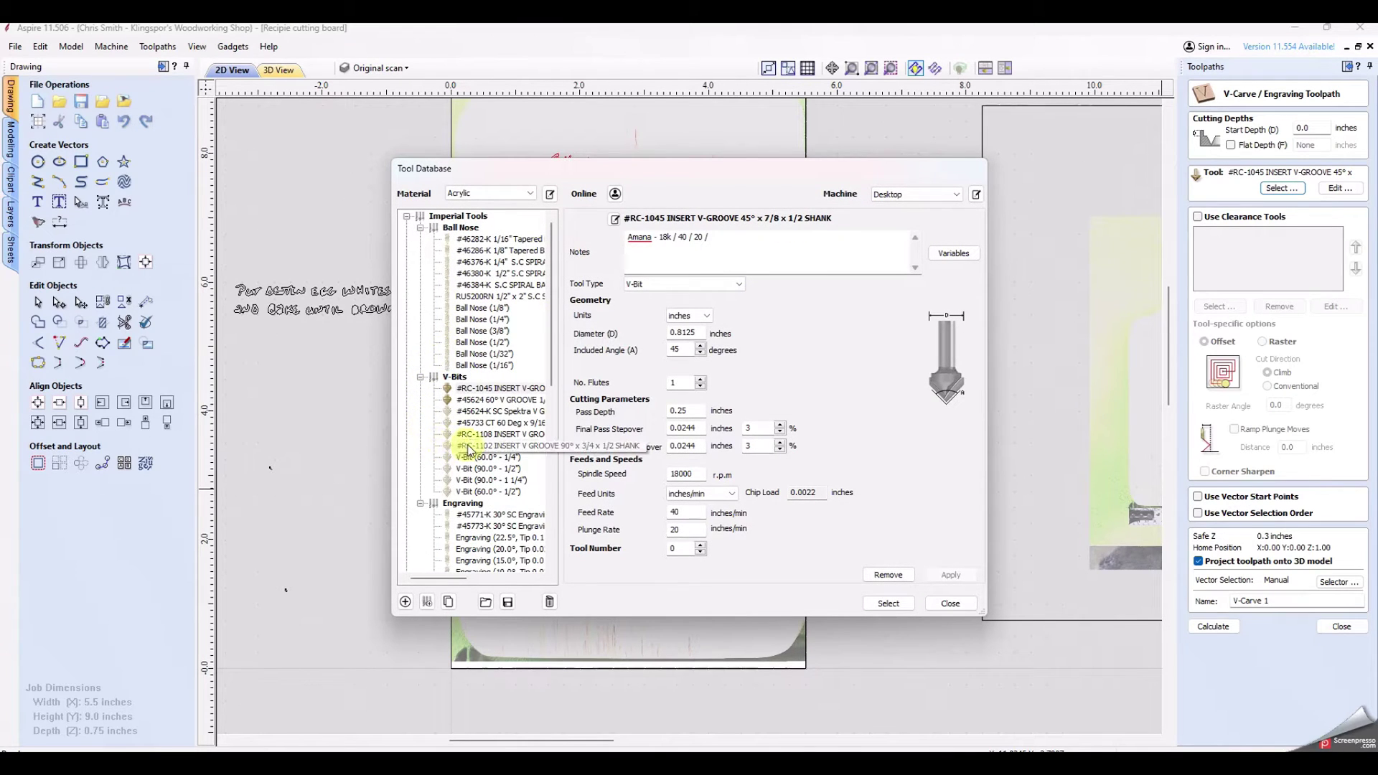
pyautogui.click(494, 424)
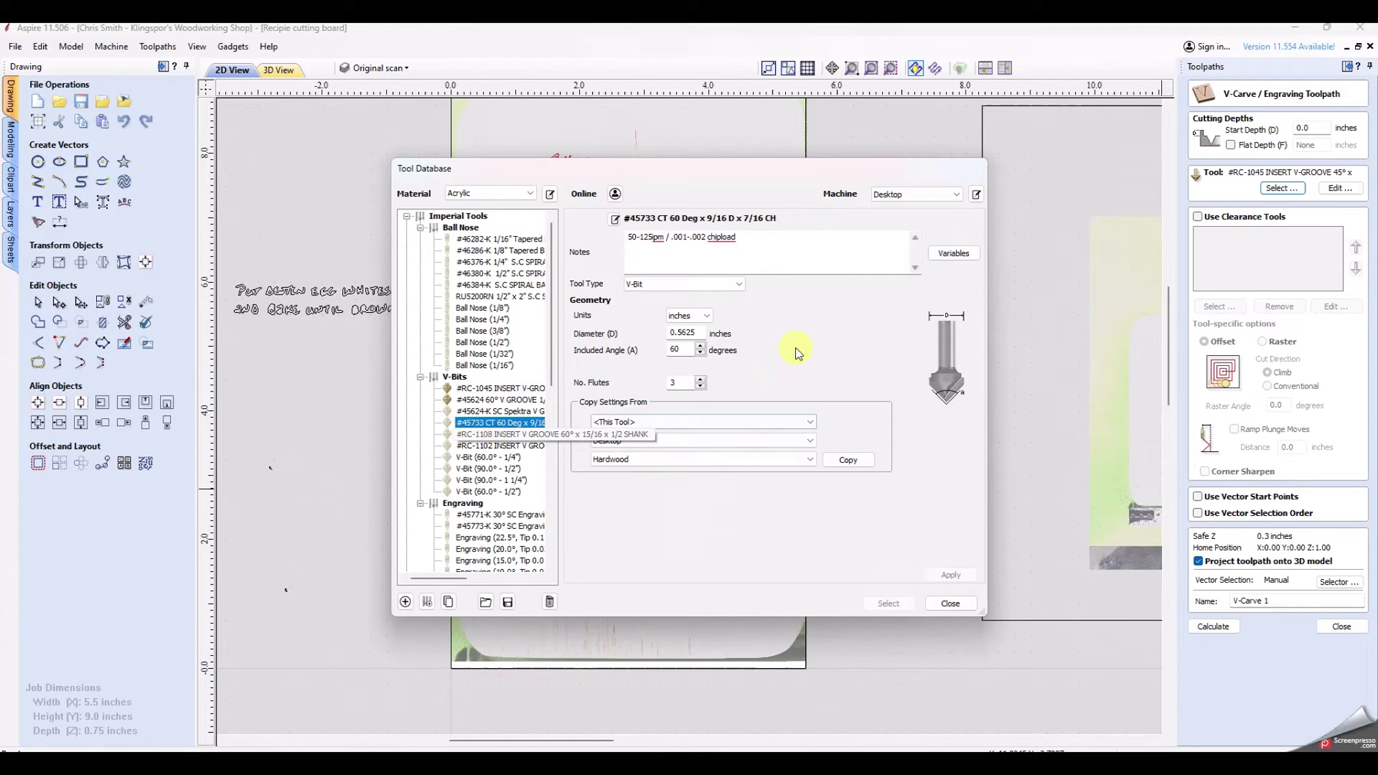
pyautogui.click(847, 460)
pyautogui.click(951, 575)
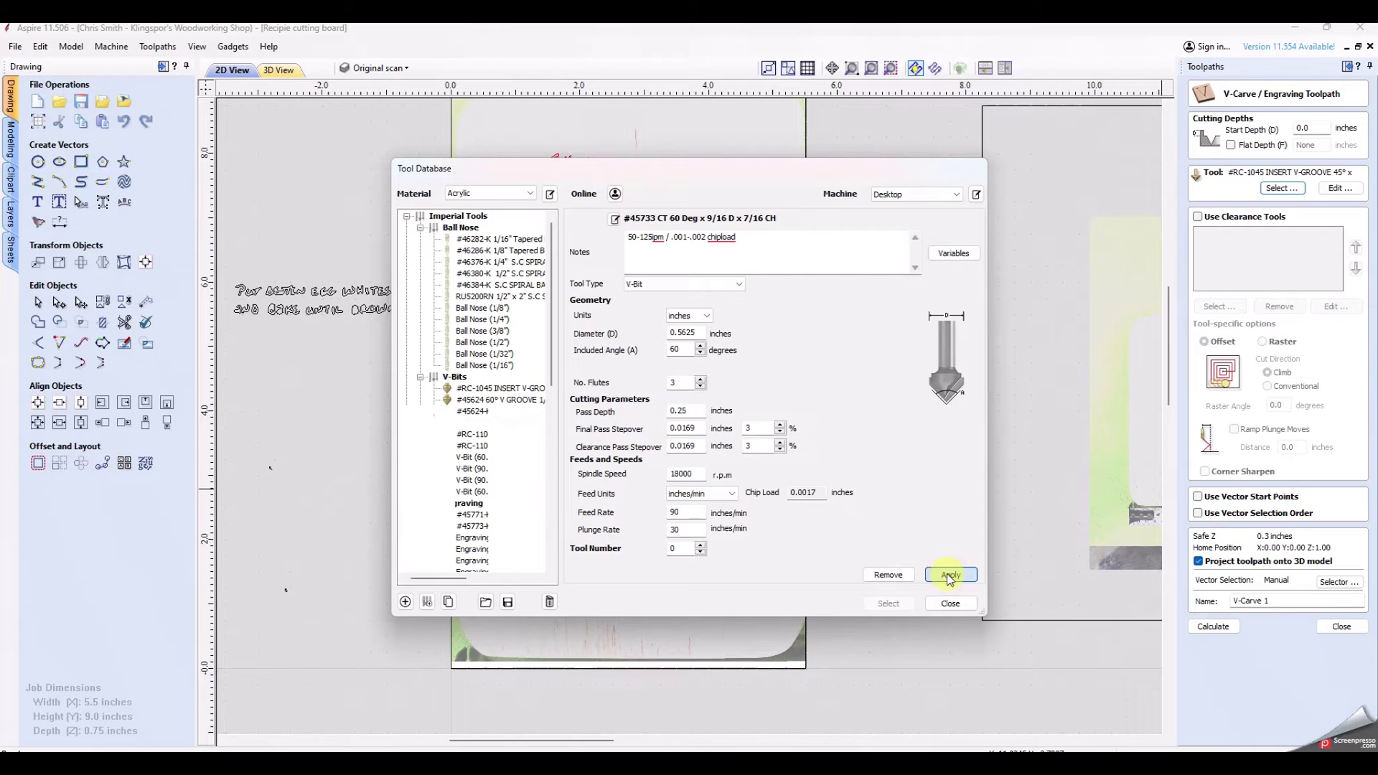
pyautogui.click(888, 603)
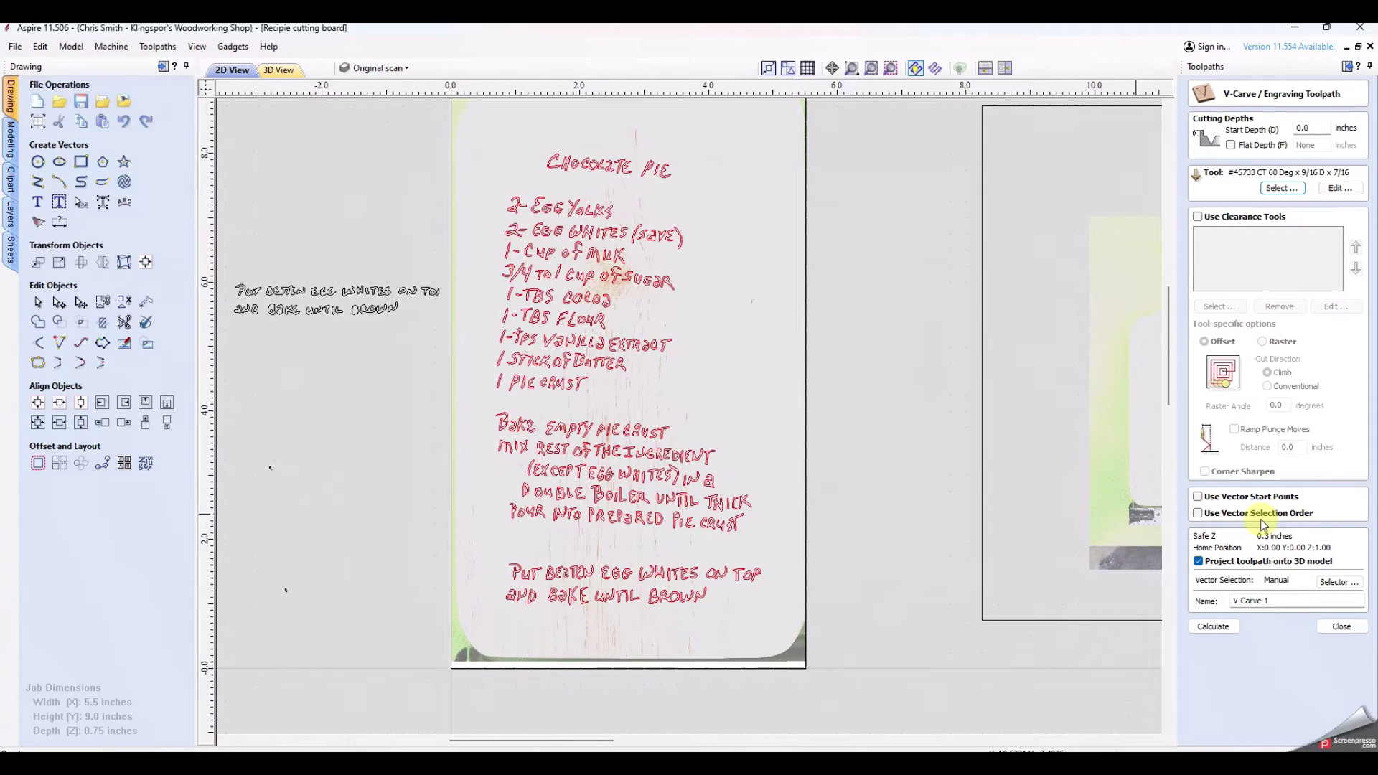
# Select all the recipe text vectors and calculate the V-carve toolpath
pyautogui.click(1214, 627)
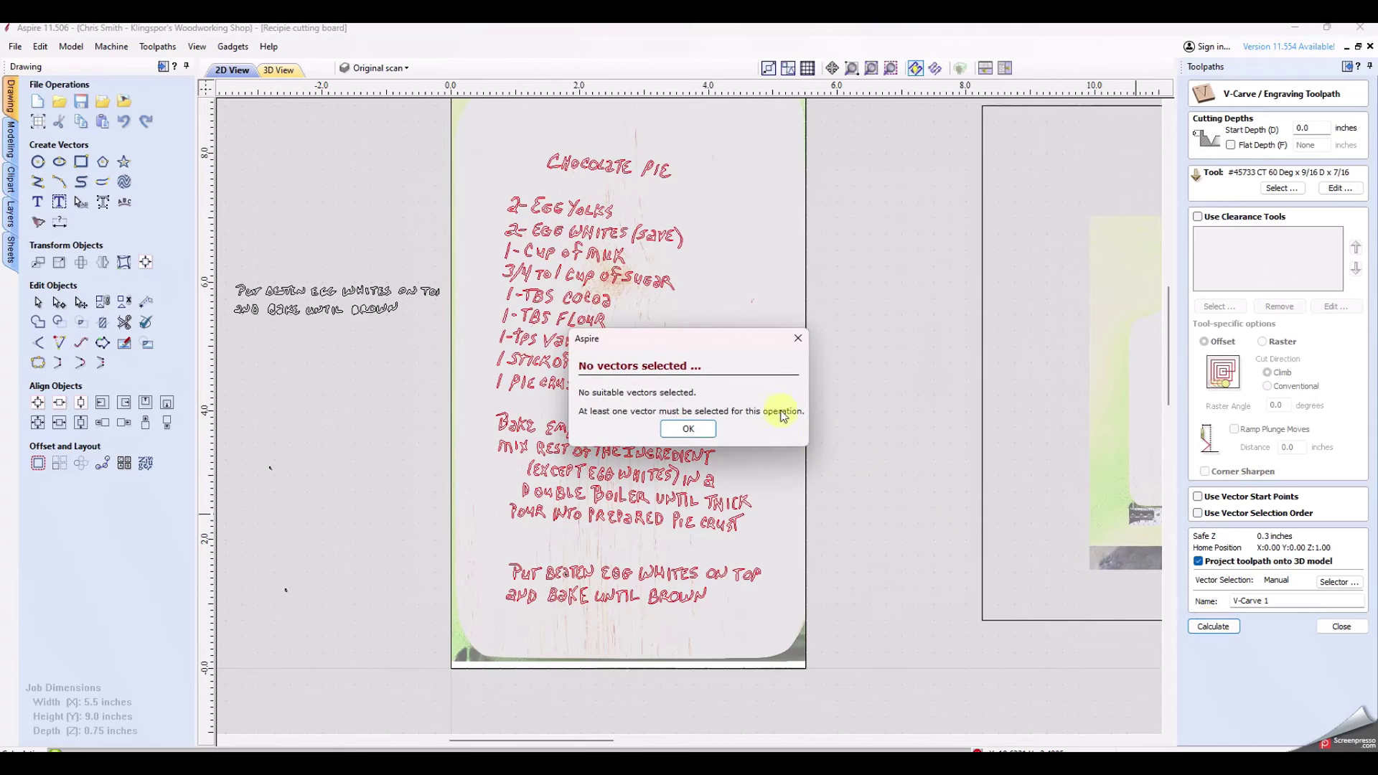
pyautogui.click(678, 429)
pyautogui.moveTo(490, 141); pyautogui.dragTo(769, 623)
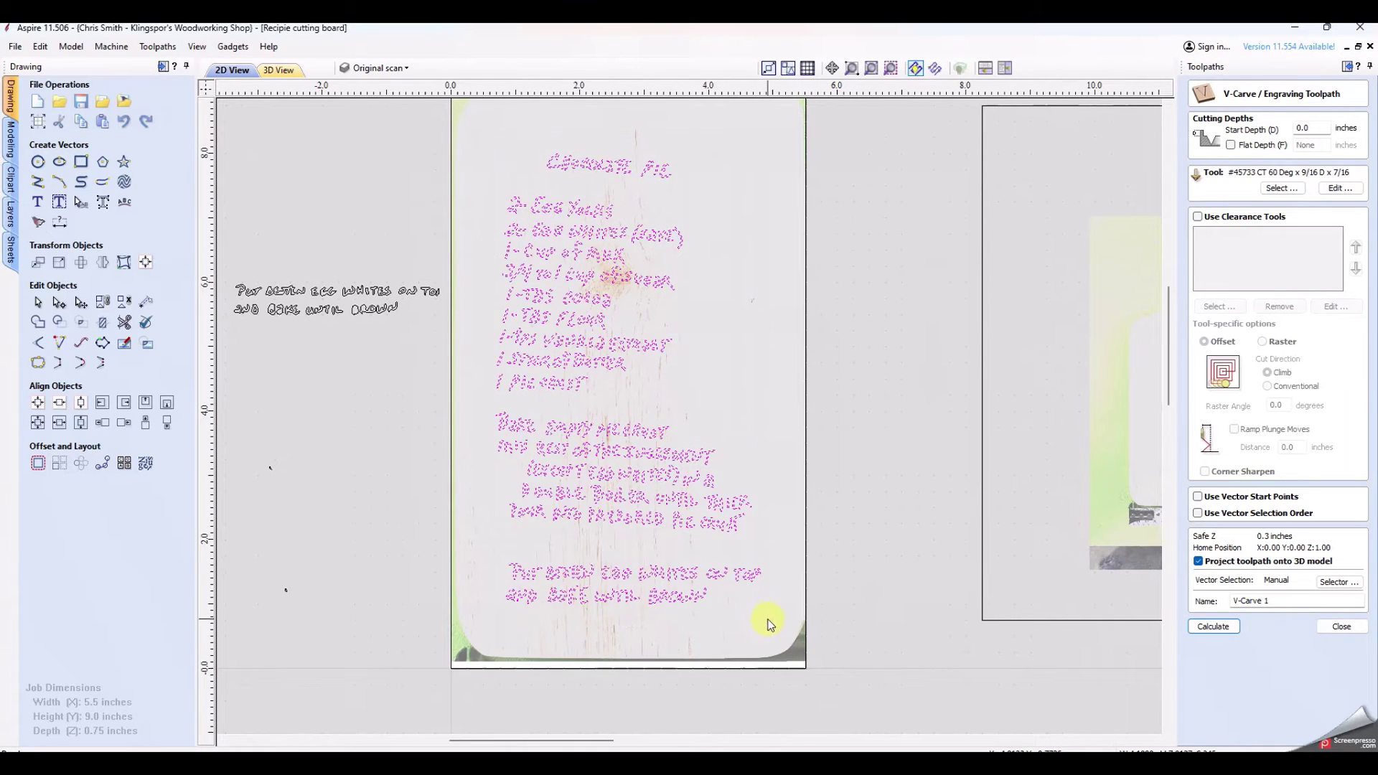
pyautogui.click(895, 619)
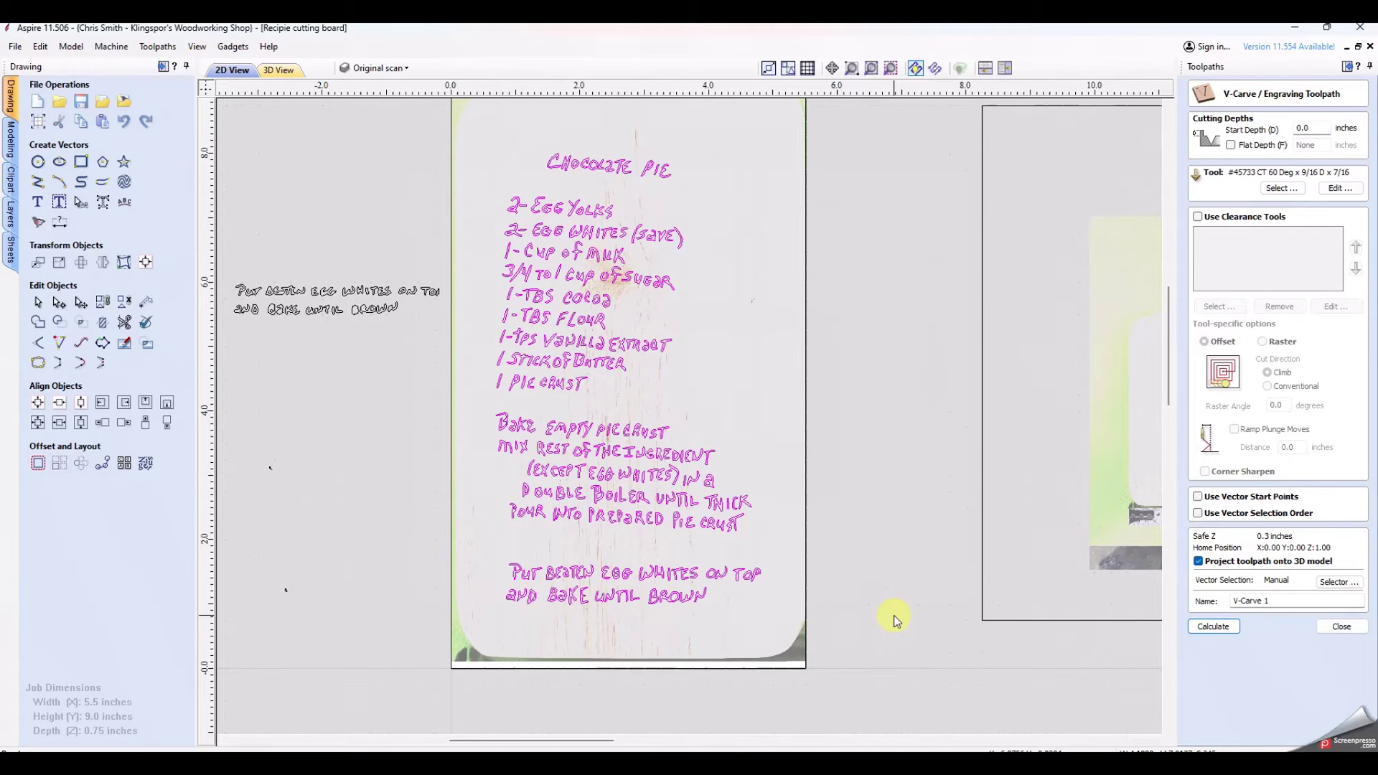
pyautogui.click(1221, 628)
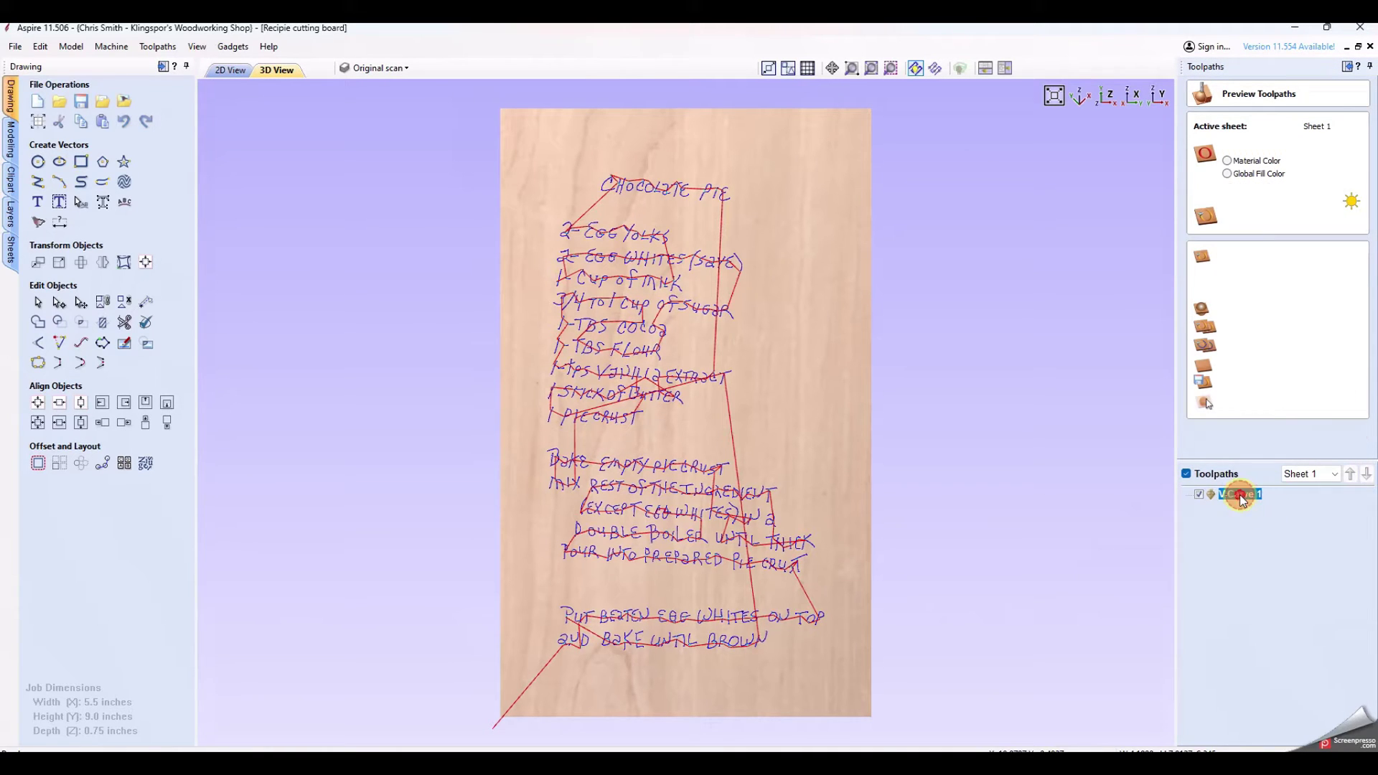
# Rename the V-Carve 1 toolpath to 60 and recalculate it
pyautogui.doubleClick(1241, 496)
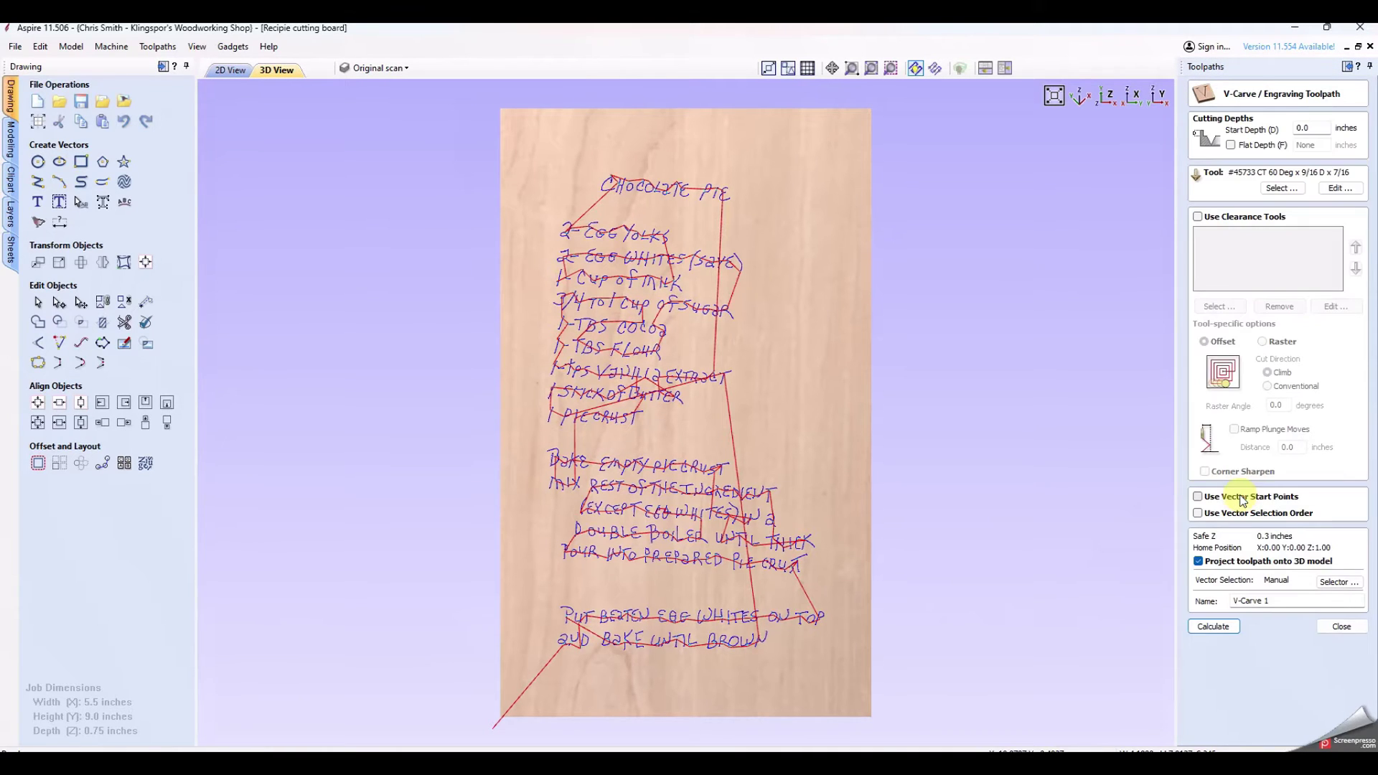
pyautogui.doubleClick(1274, 601)
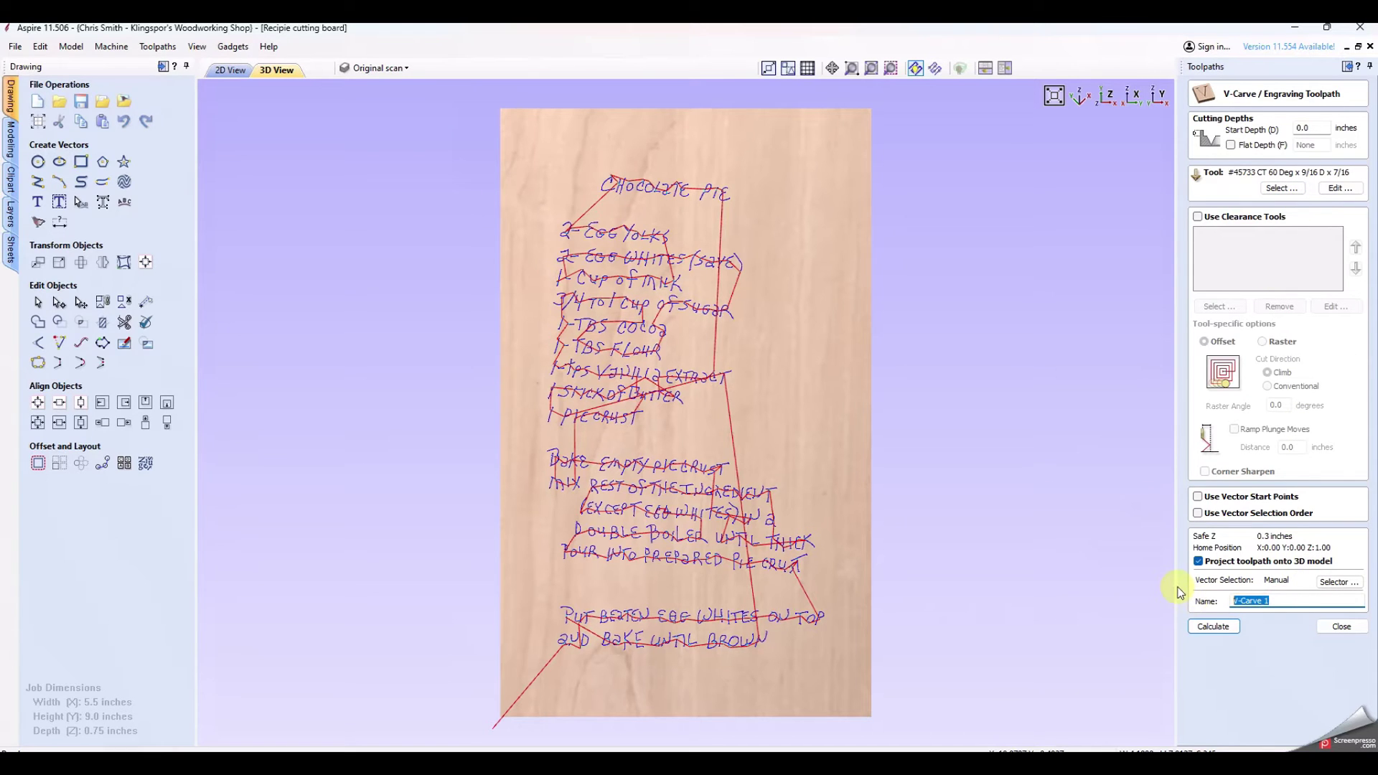
pyautogui.write('60')
pyautogui.click(1209, 631)
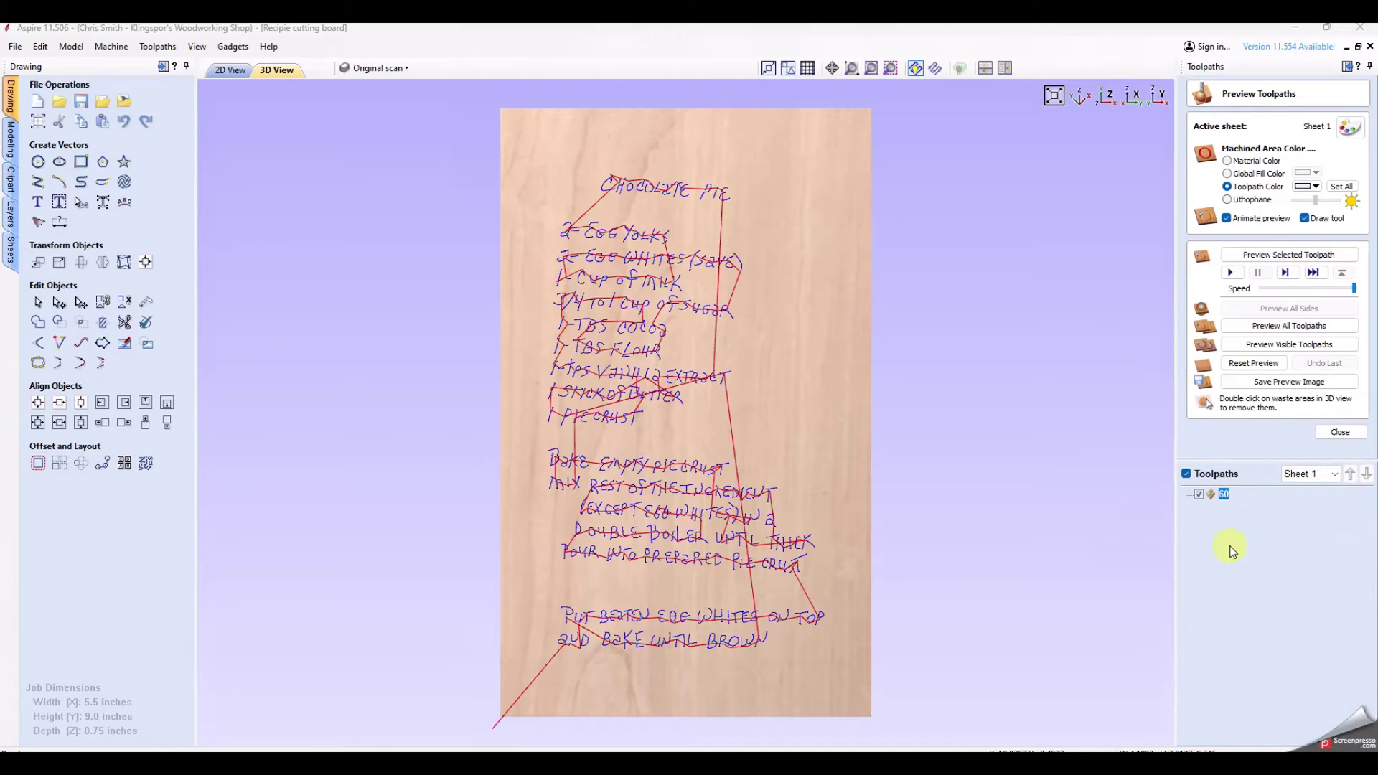
# Preview the 60 toolpath in a tilted 3D view with black toolpath colour, then return to 2D
pyautogui.click(1273, 350)
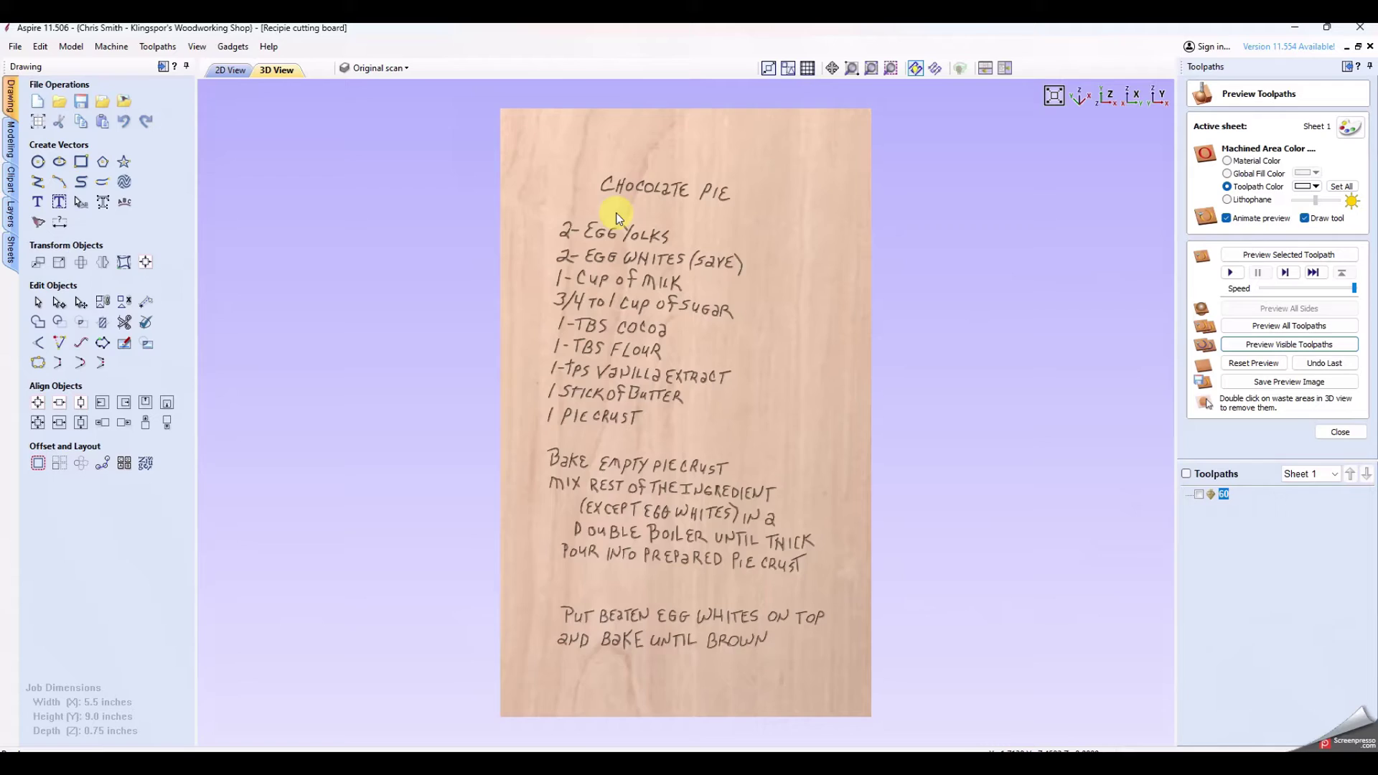
pyautogui.scroll(3, 616, 213)
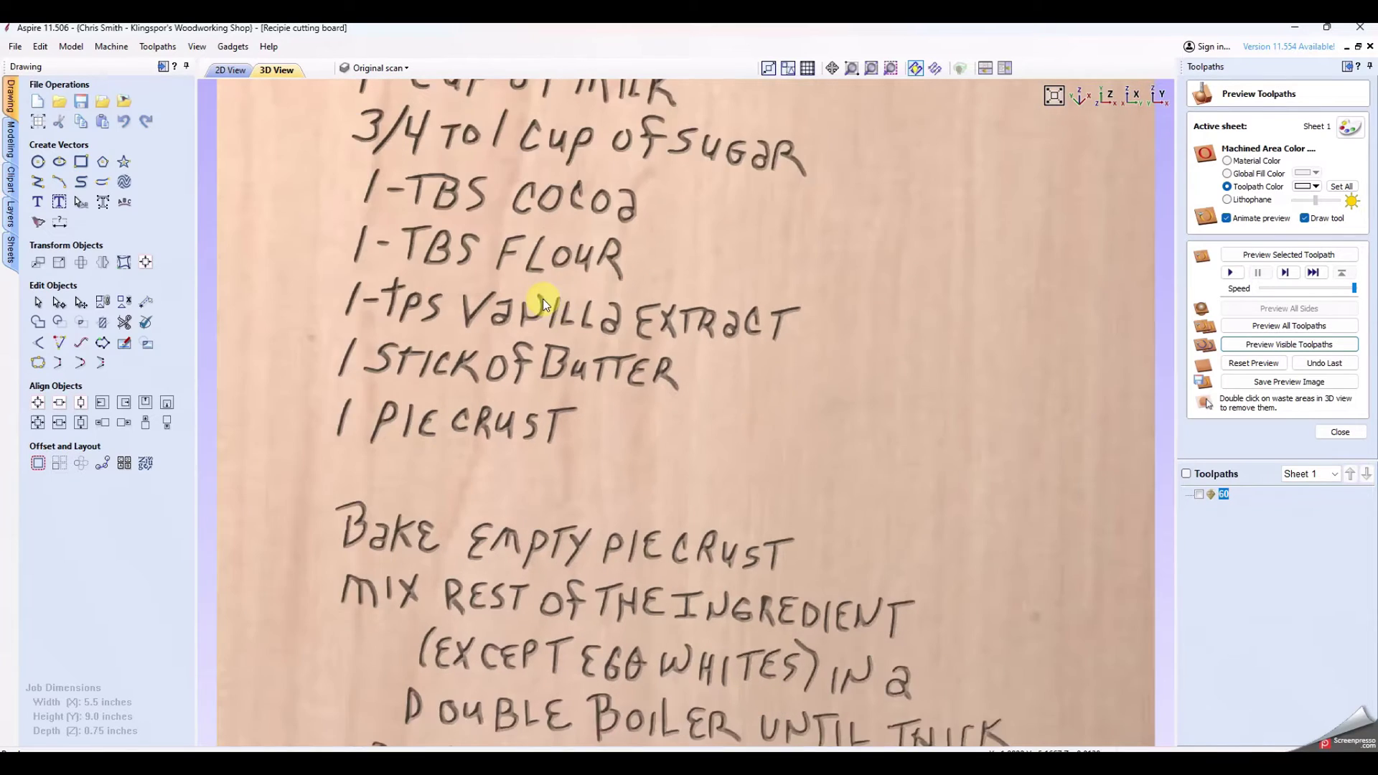
pyautogui.scroll(-3, 543, 298)
pyautogui.moveTo(481, 478); pyautogui.dragTo(635, 412)
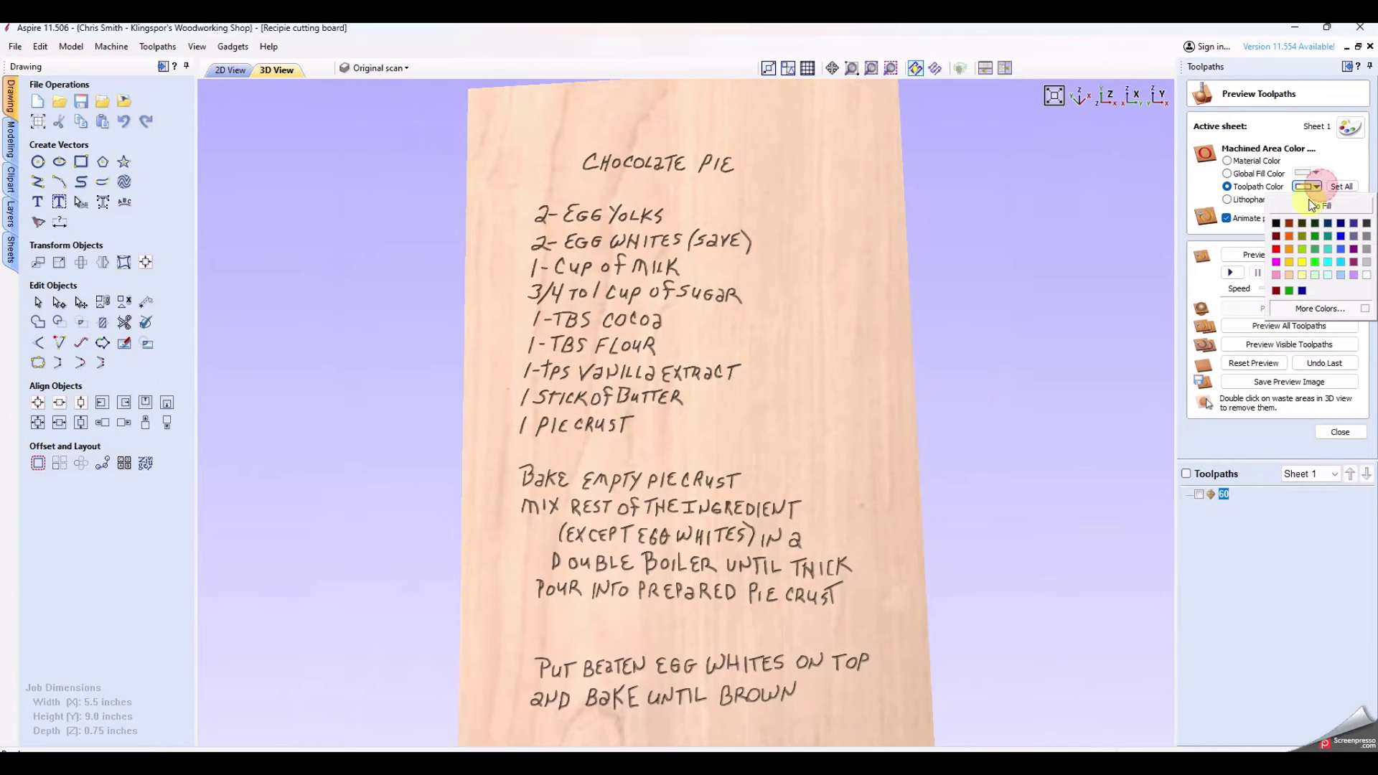
pyautogui.click(1281, 228)
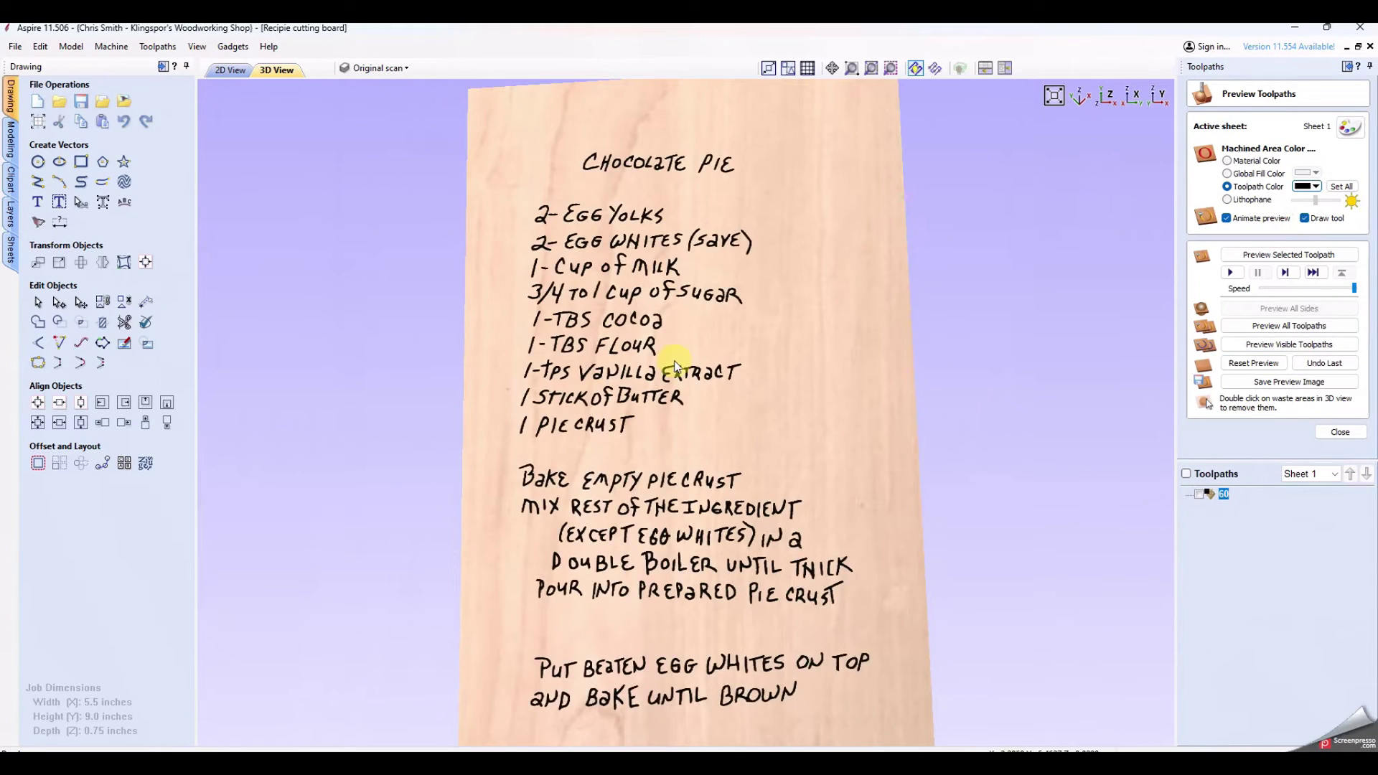
pyautogui.moveTo(547, 544); pyautogui.dragTo(532, 493)
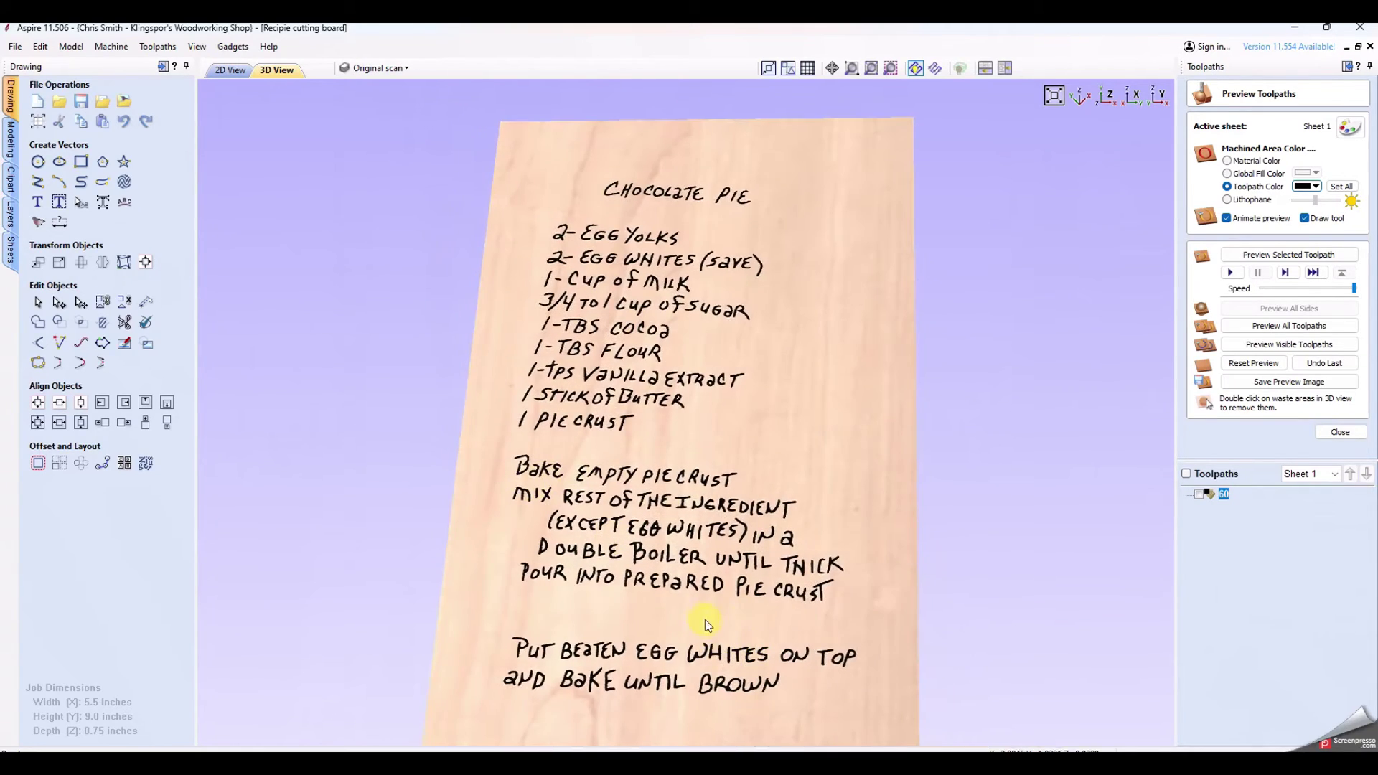
pyautogui.moveTo(707, 625)
pyautogui.mouseDown()
pyautogui.moveTo(738, 595)
pyautogui.moveTo(714, 637)
pyautogui.mouseUp()
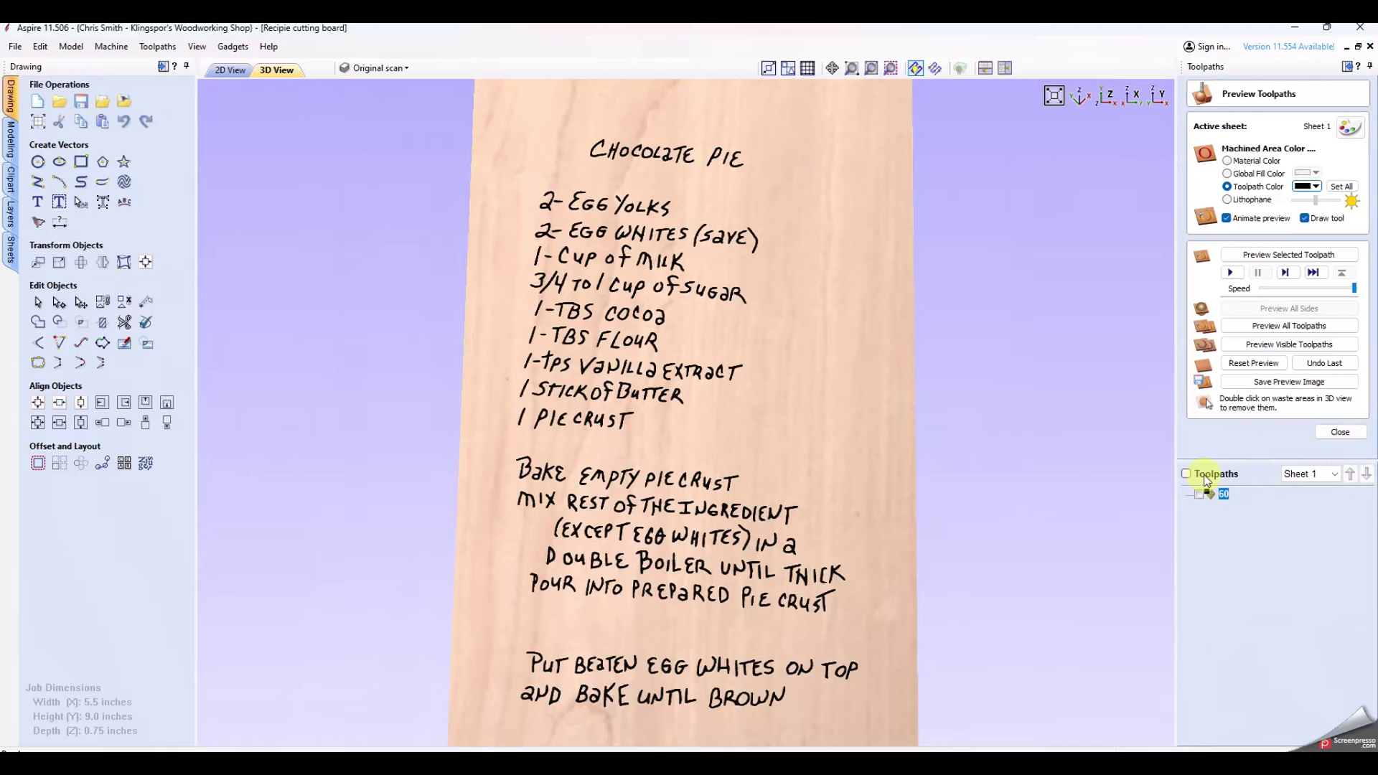
pyautogui.click(230, 69)
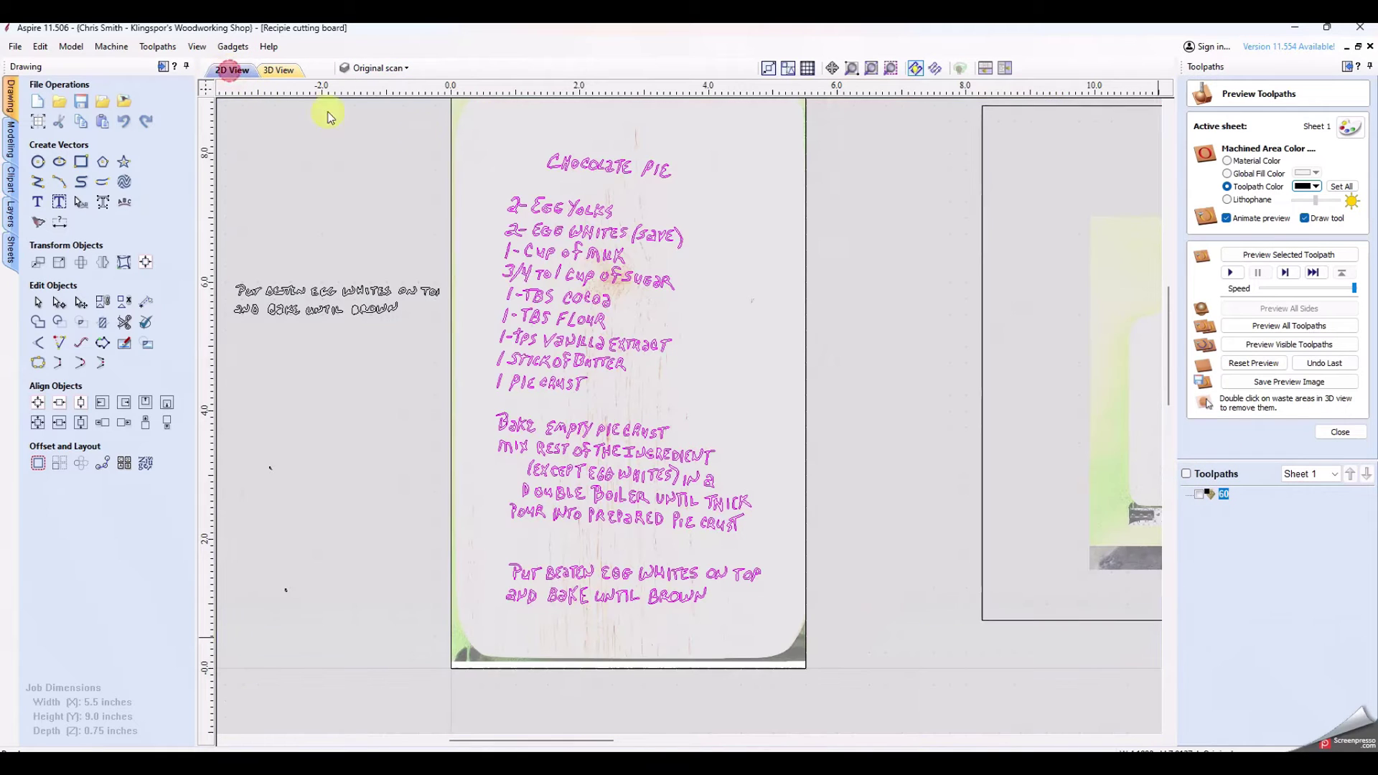
# Add a V-carve toolpath using the #RC-1045 45° insert V-groove bit, name it 45, and calculate
pyautogui.click(1341, 432)
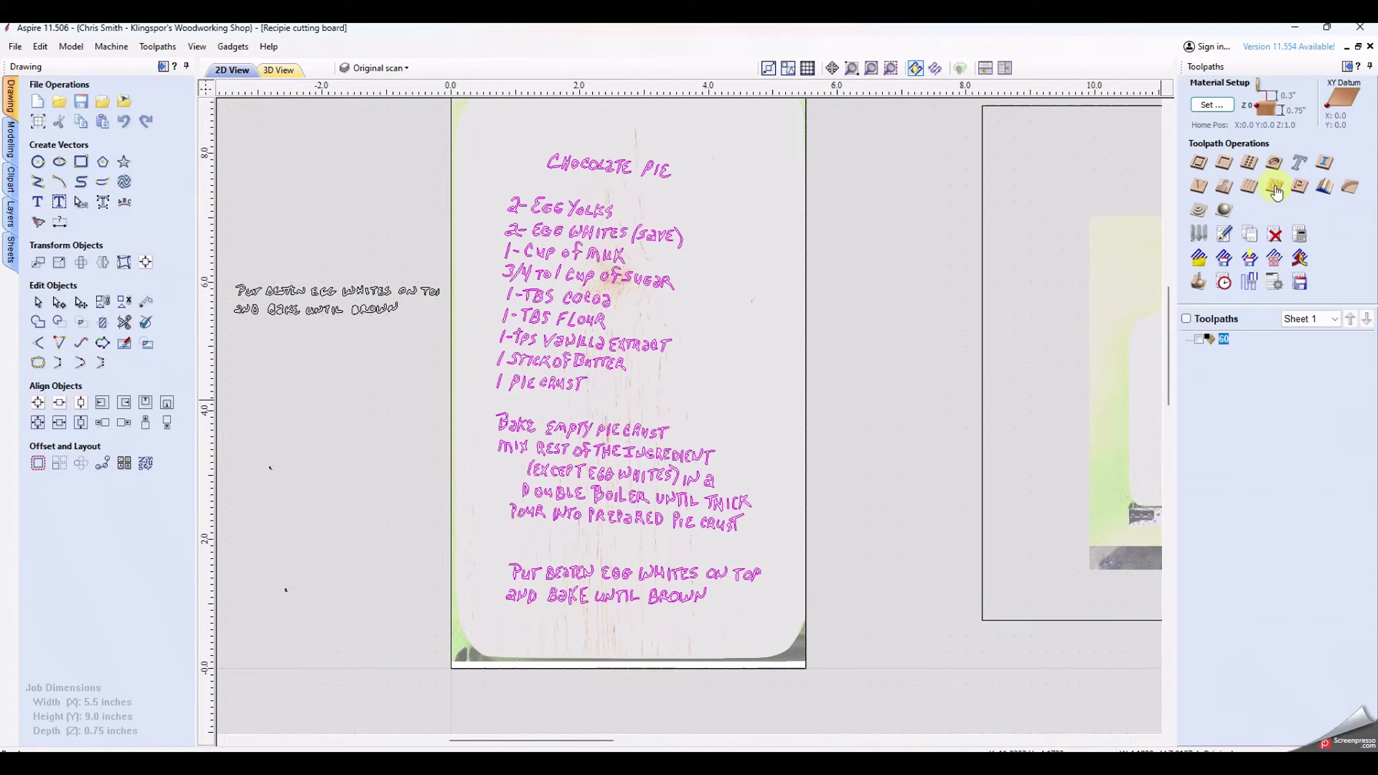
pyautogui.click(1200, 188)
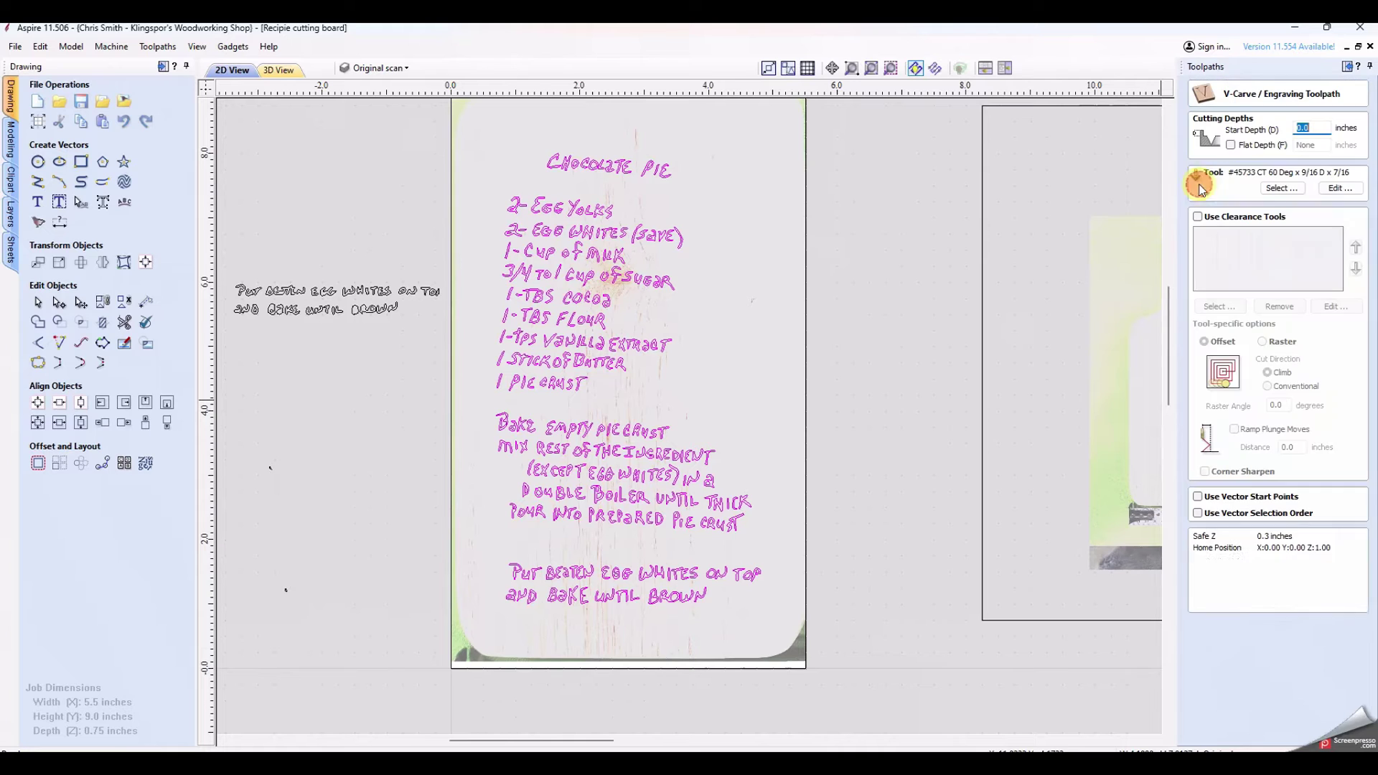
pyautogui.click(1282, 188)
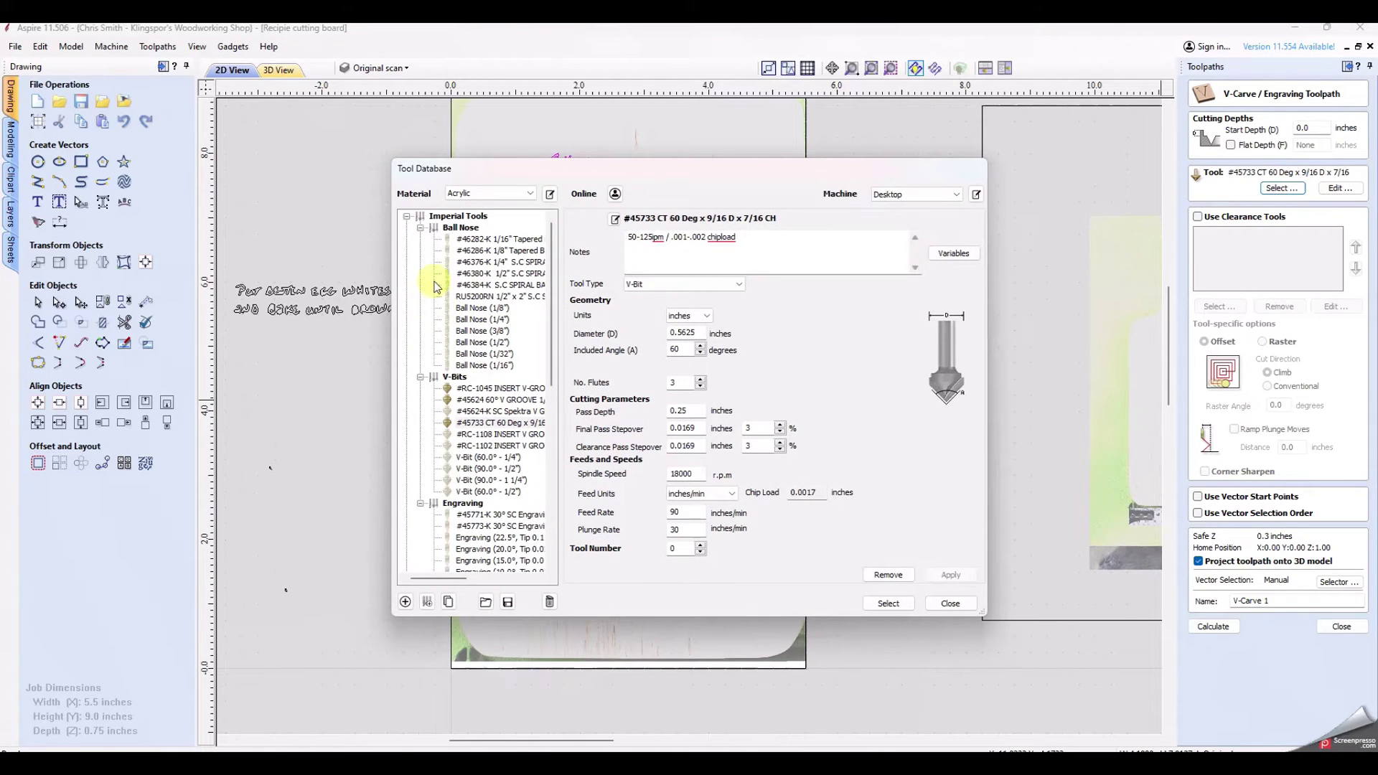
pyautogui.moveTo(390, 295); pyautogui.dragTo(240, 296)
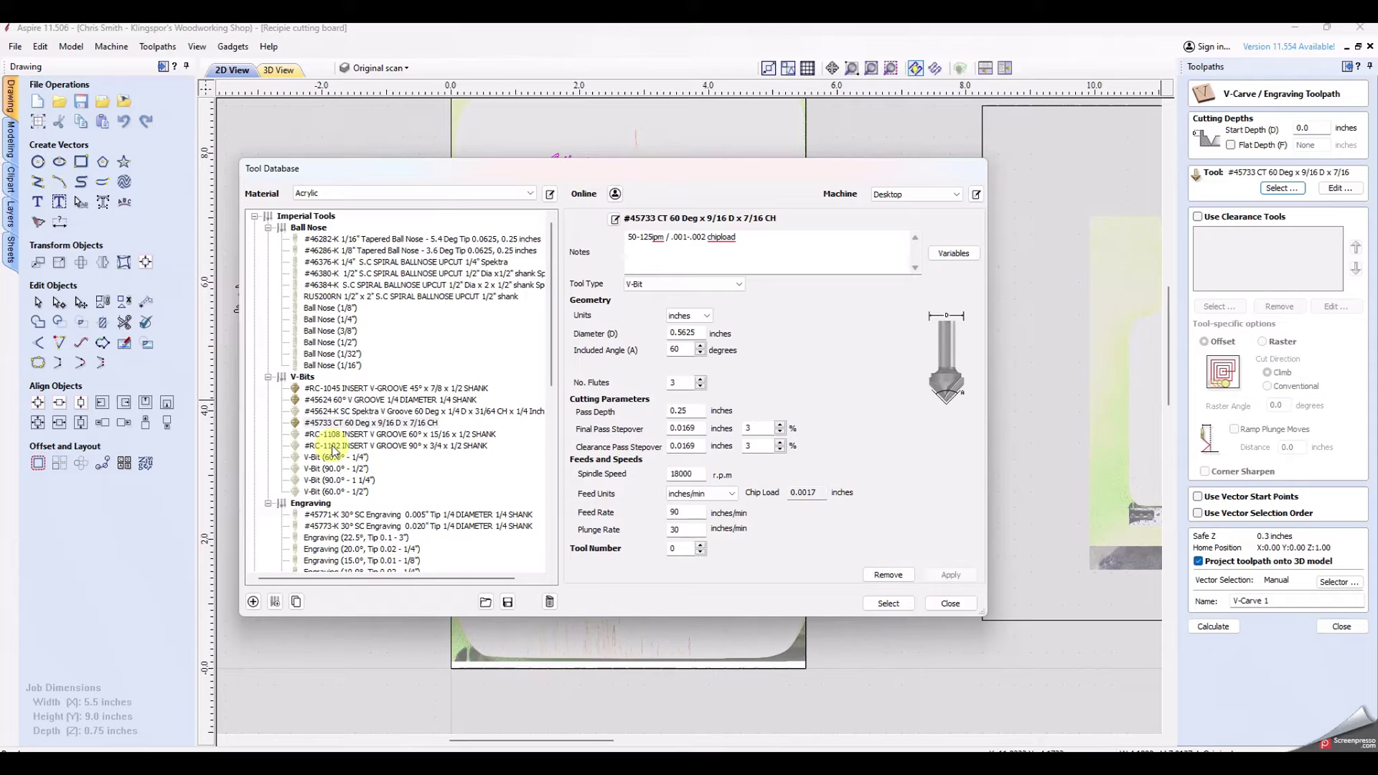
pyautogui.doubleClick(385, 388)
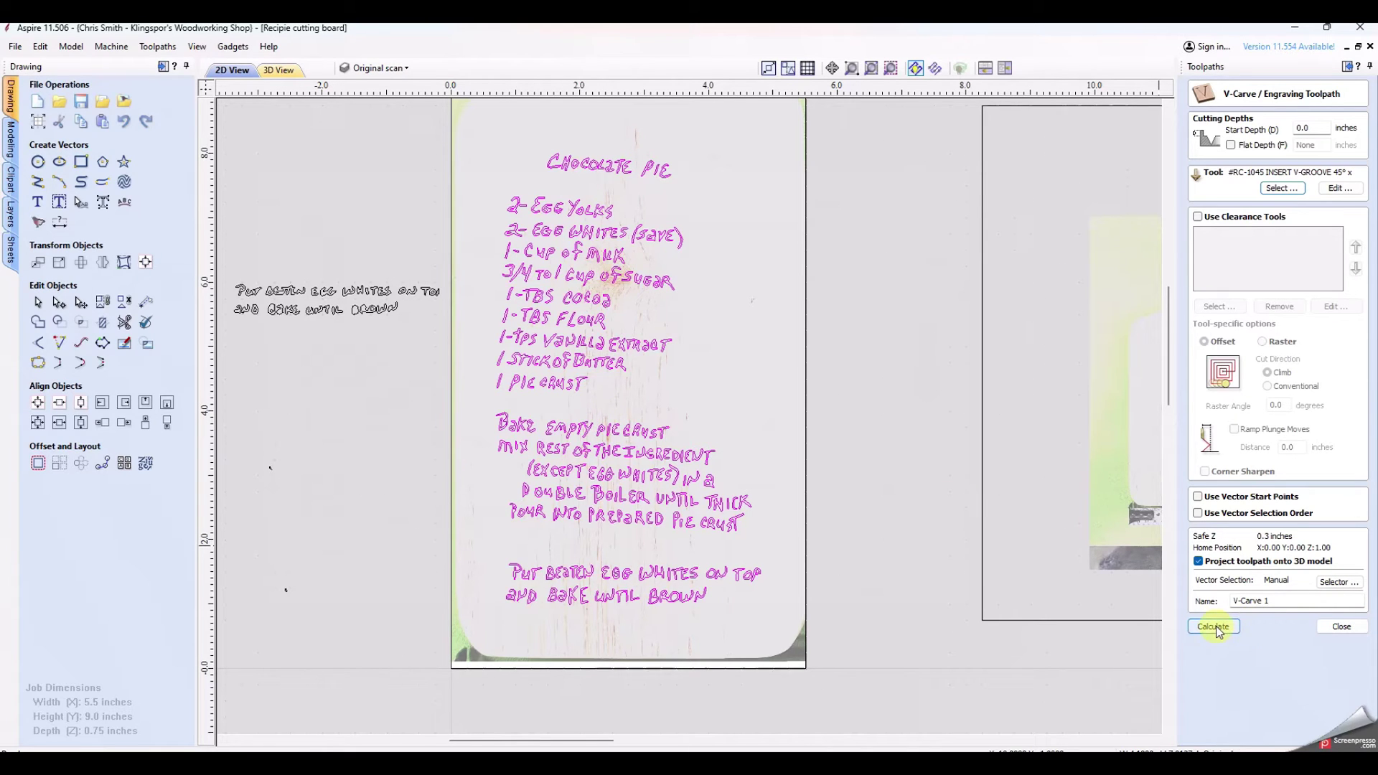
pyautogui.tripleClick(1285, 601)
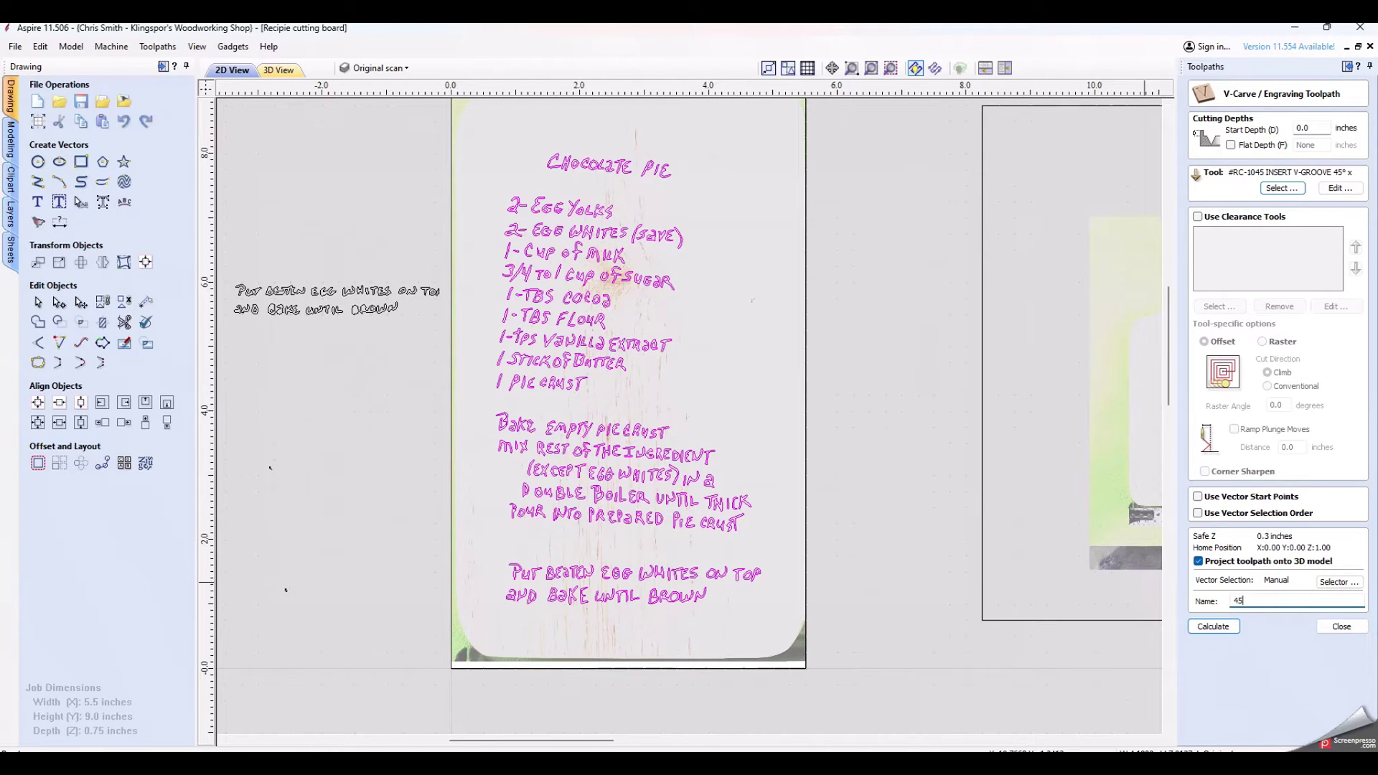
pyautogui.click(1221, 628)
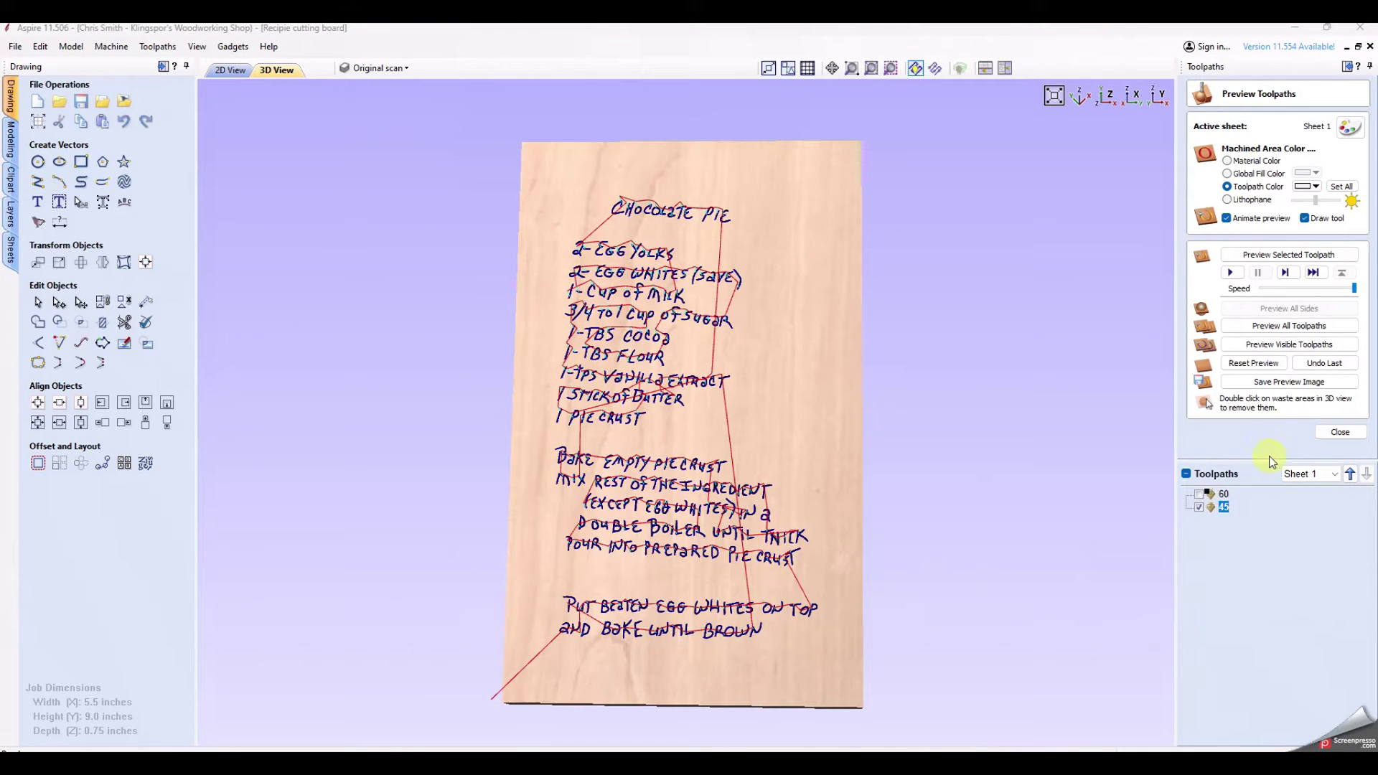
# Preview the visible V-carve toolpaths to see the Chocolate Pie recipe carved into the cutting board
pyautogui.scroll(5, 751, 606)
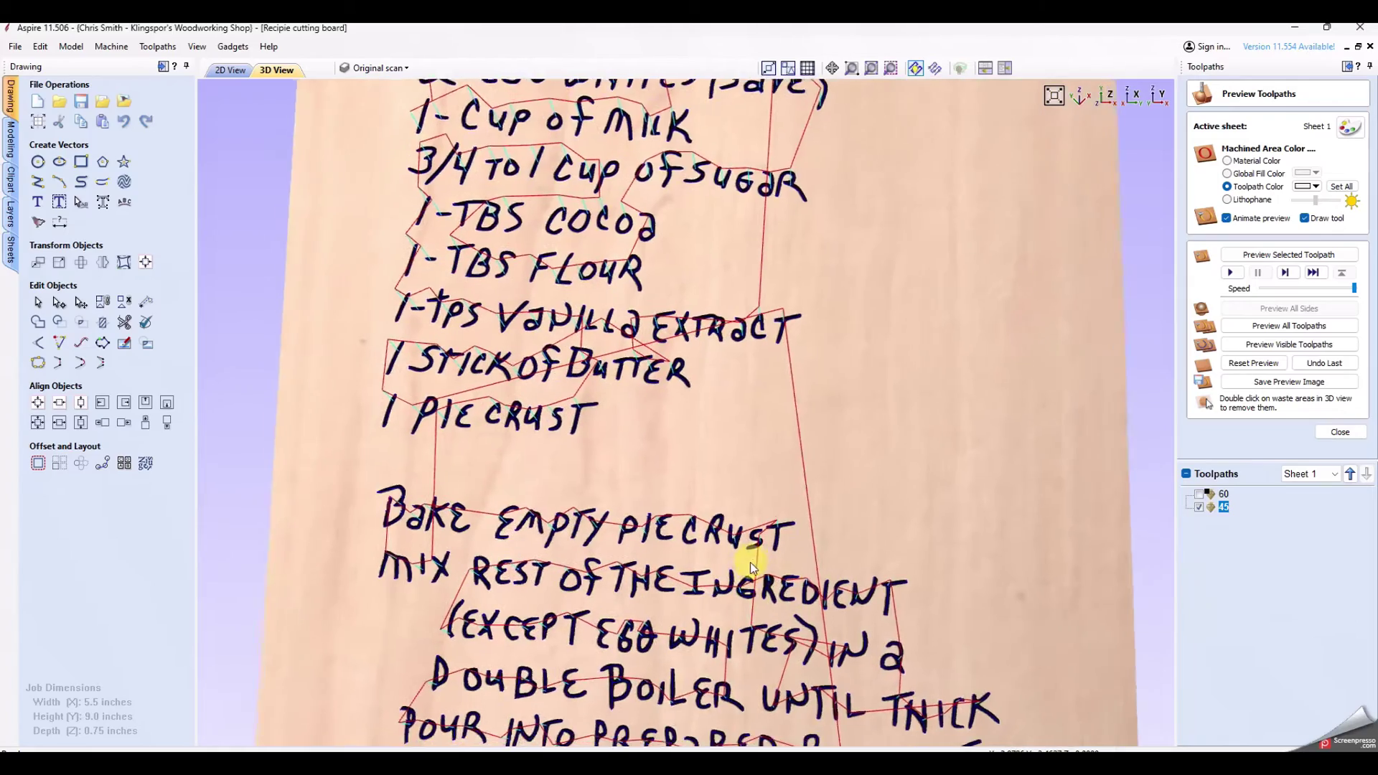
pyautogui.scroll(4, 792, 411)
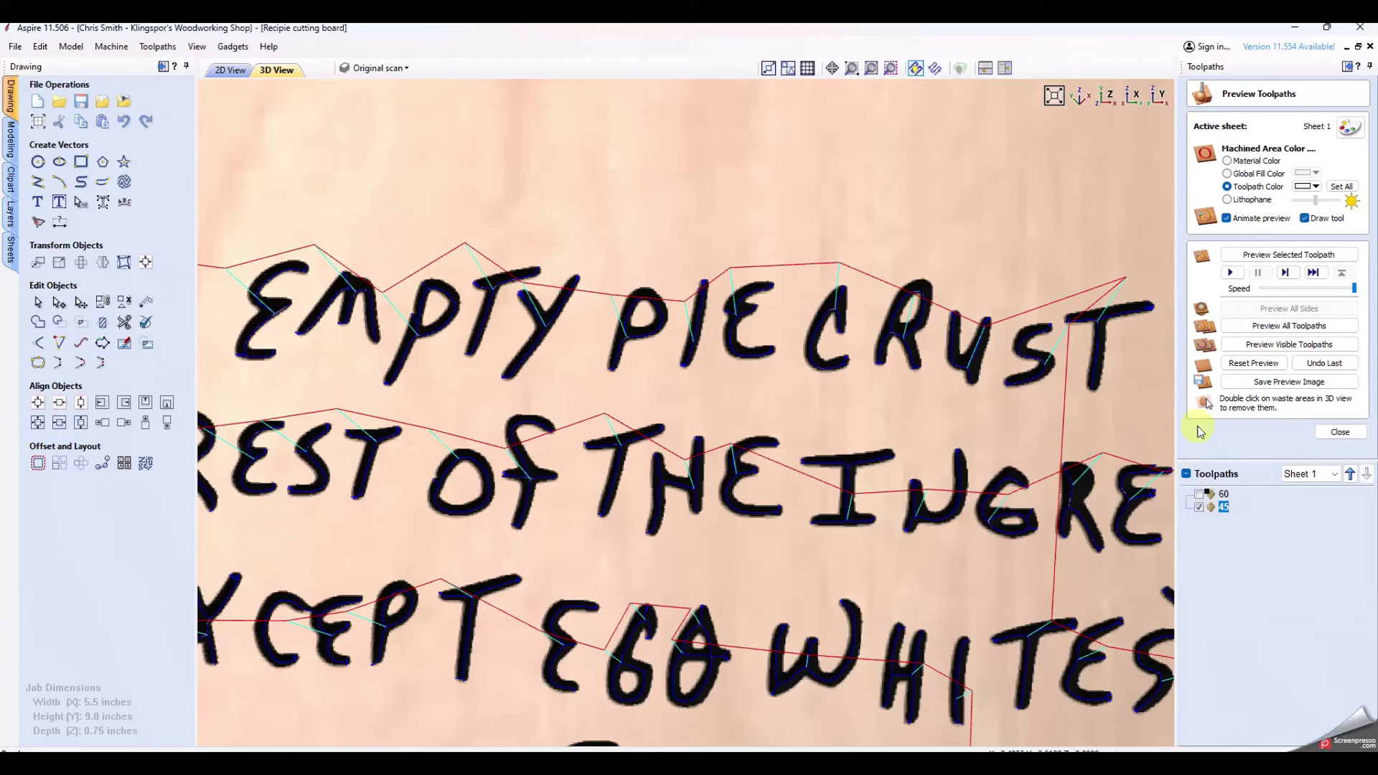
pyautogui.click(1271, 346)
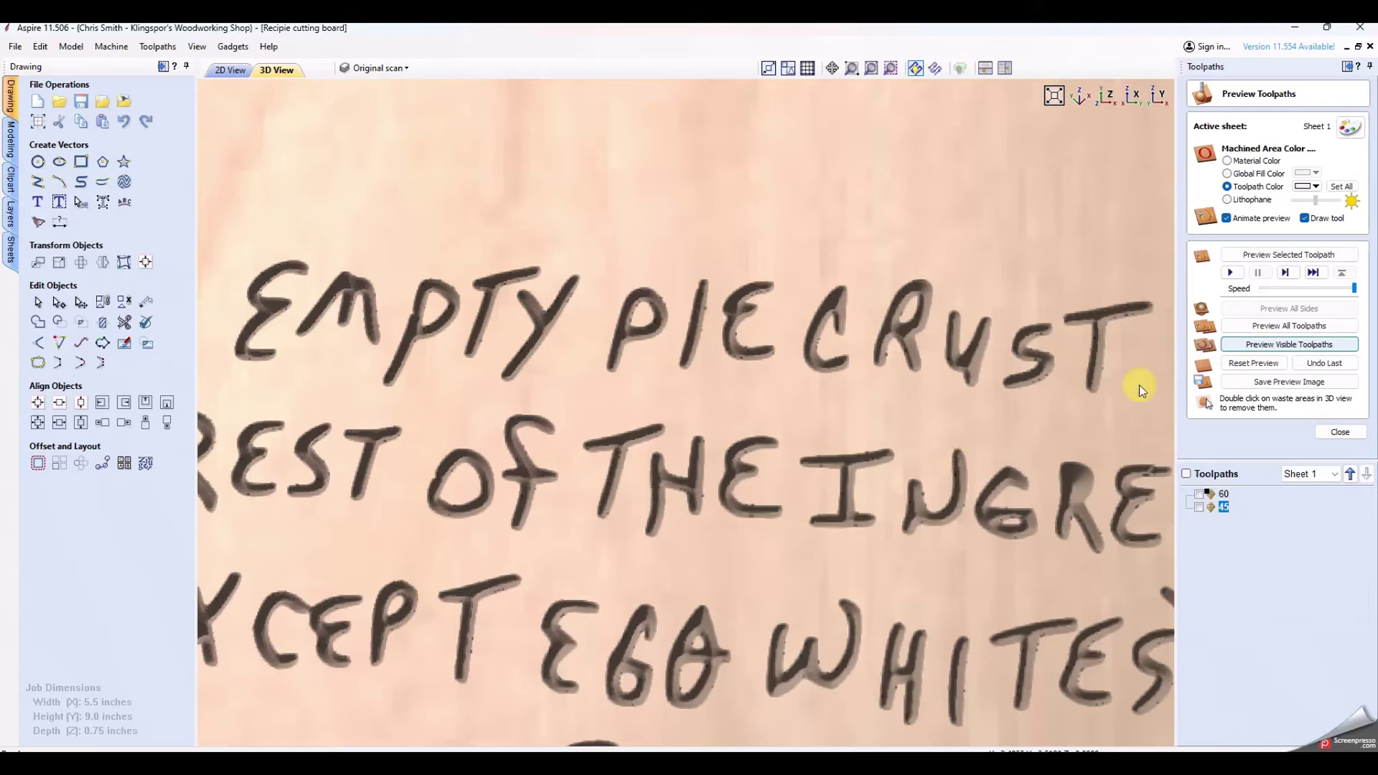
pyautogui.scroll(2, 693, 496)
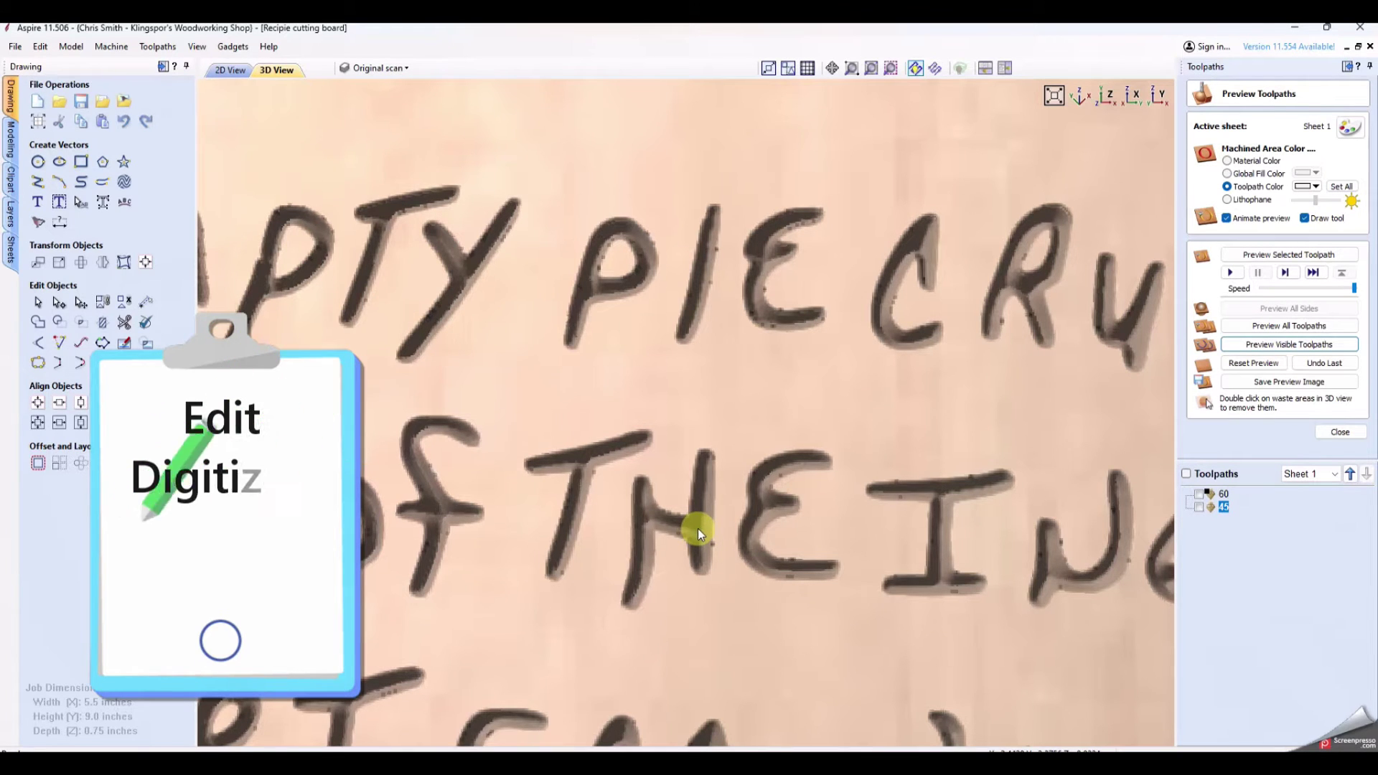
pyautogui.scroll(-5, 682, 413)
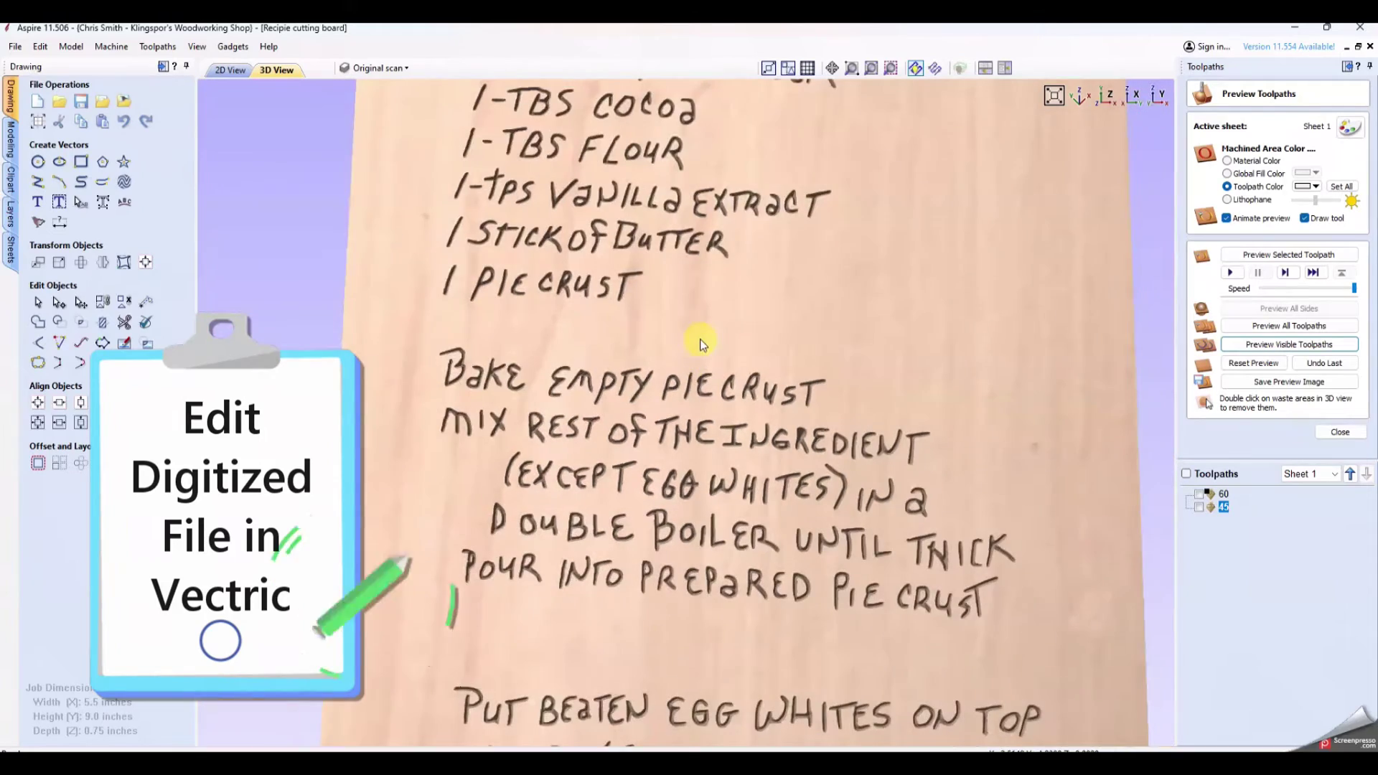
pyautogui.scroll(-3, 700, 339)
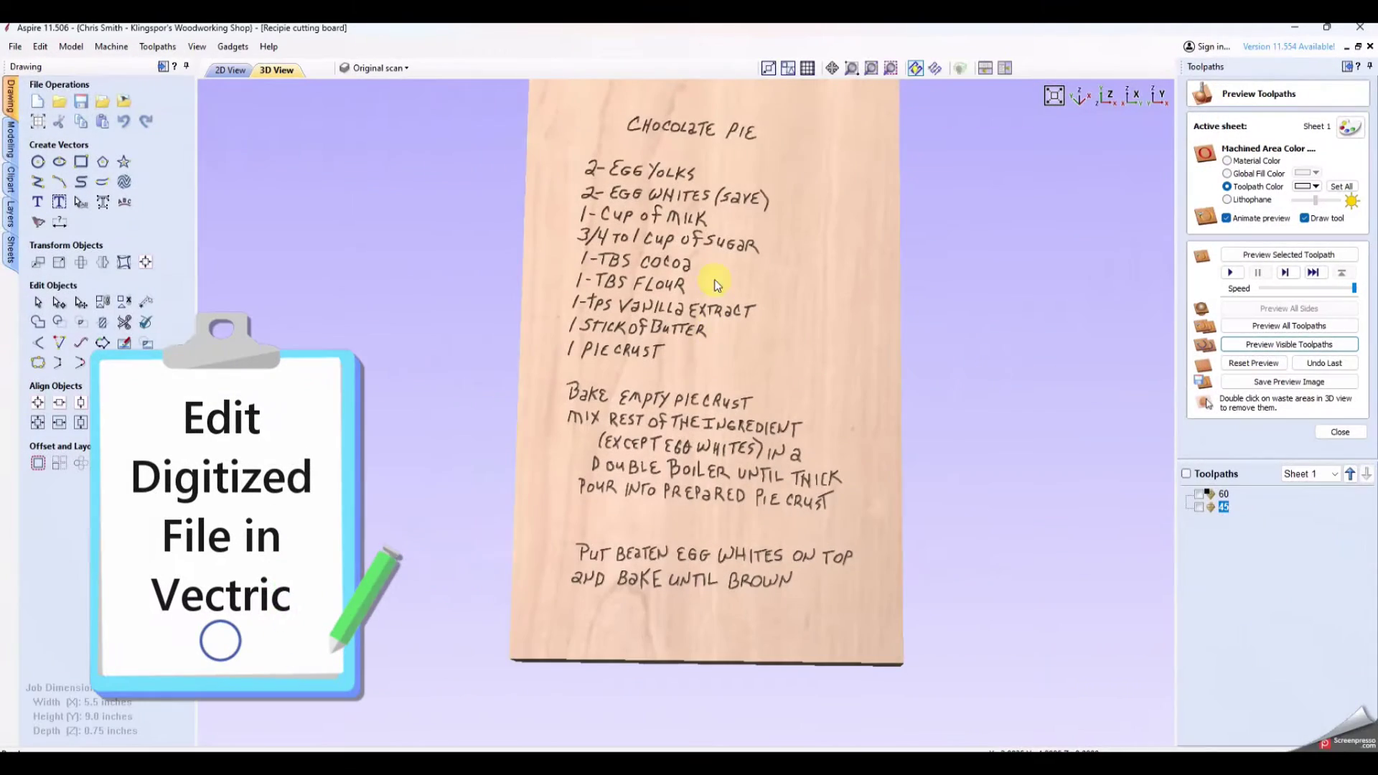
pyautogui.scroll(-2, 729, 353)
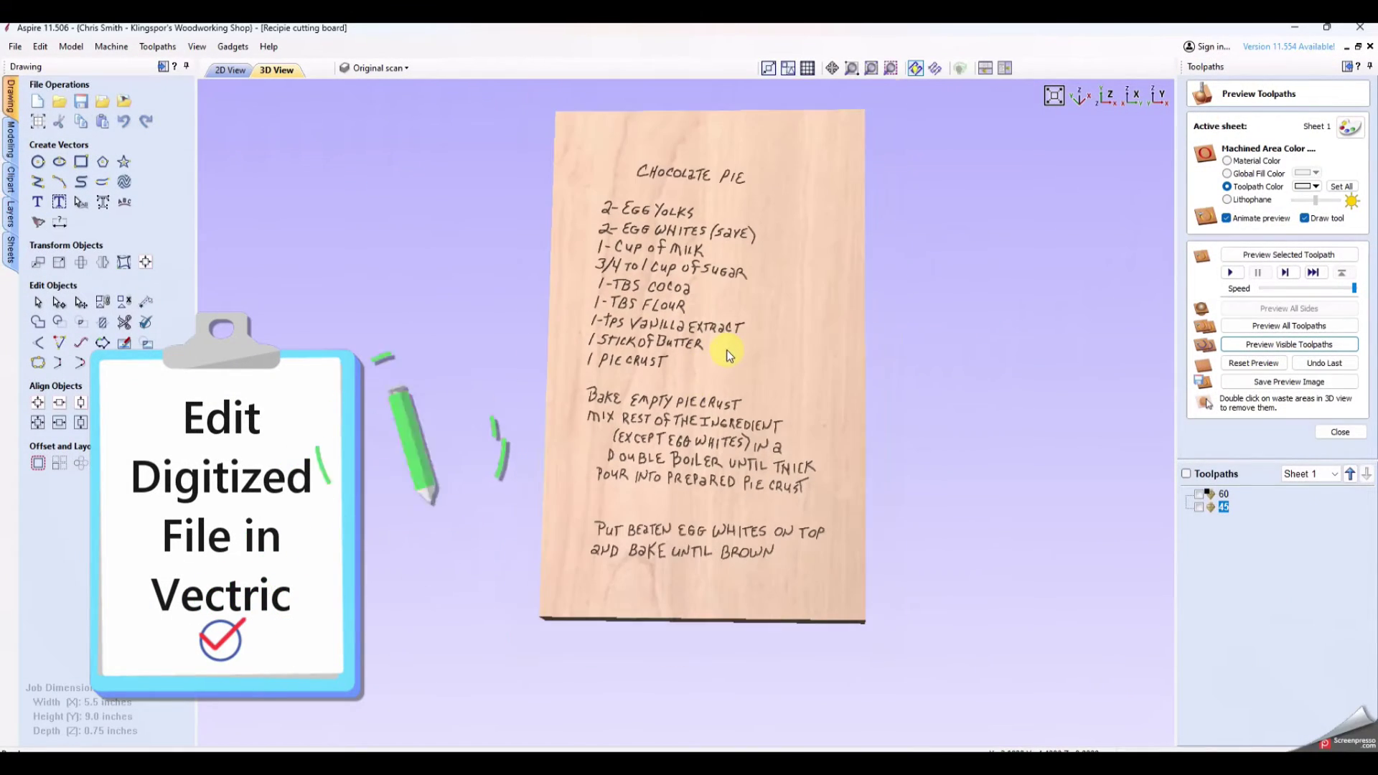
pyautogui.moveTo(719, 341); pyautogui.dragTo(653, 349, button='middle')
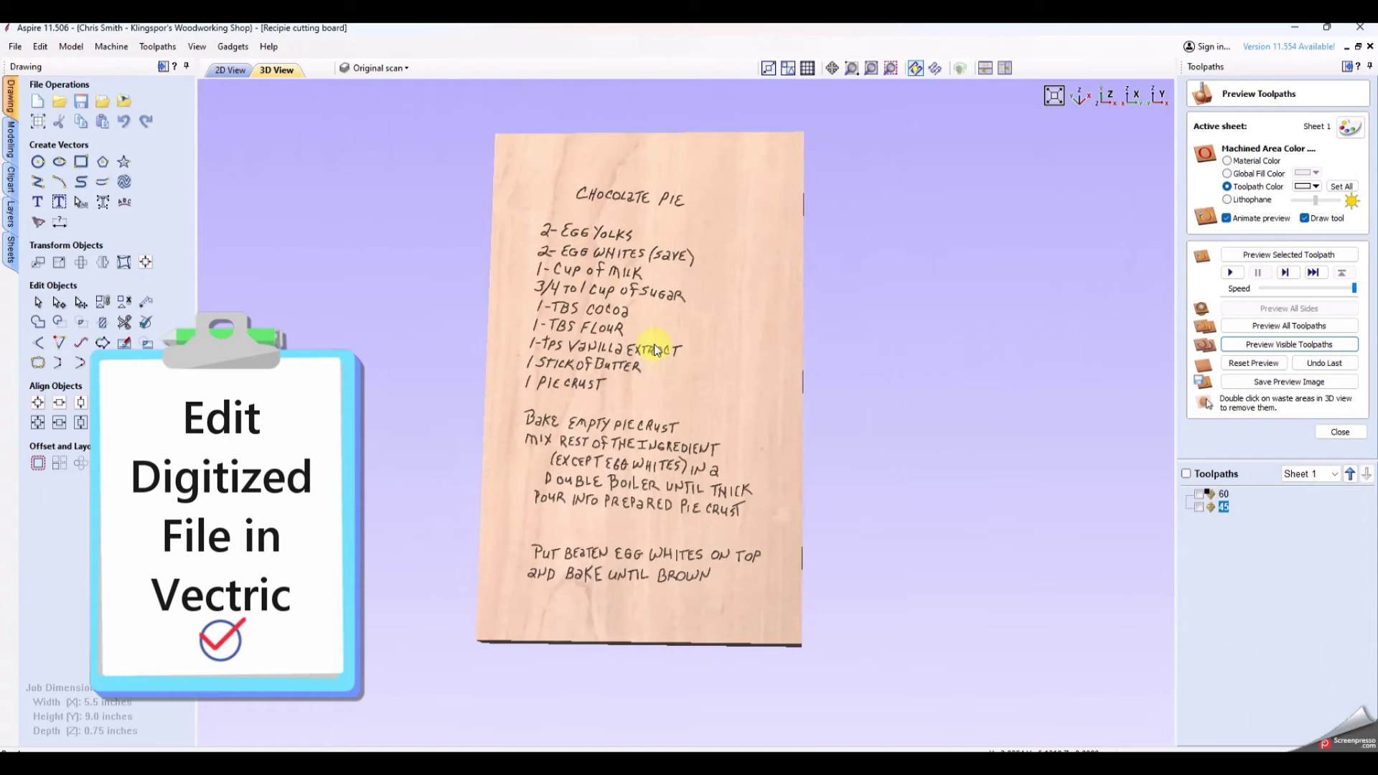